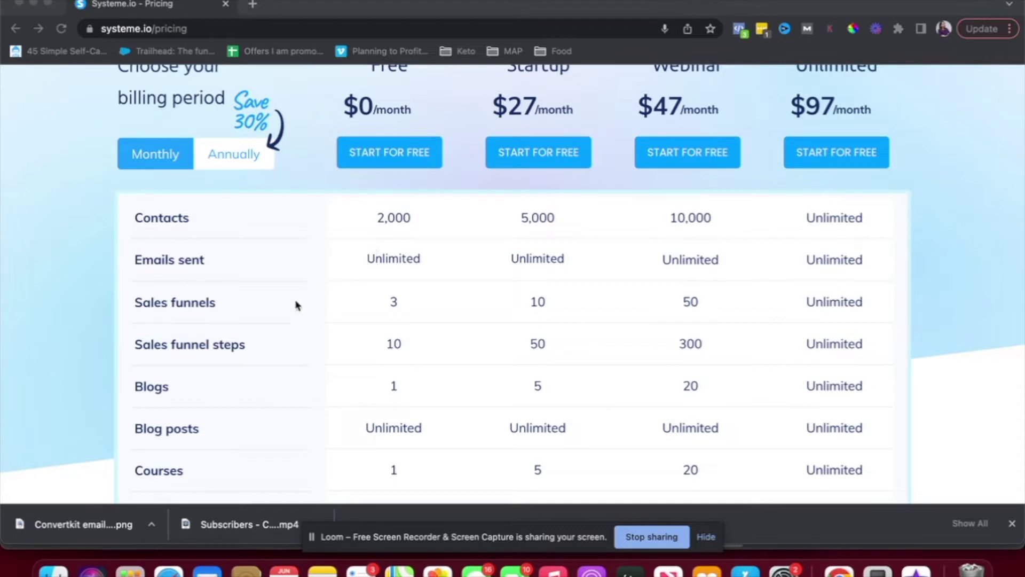
Compare the feature limits of the Free, Startup, Webinar and Unlimited plans in the pricing table, from contacts to the kickstart coaching session
{"action": "scroll", "coordinate": [283, 313], "scroll_direction": "down", "scroll_amount": 2}
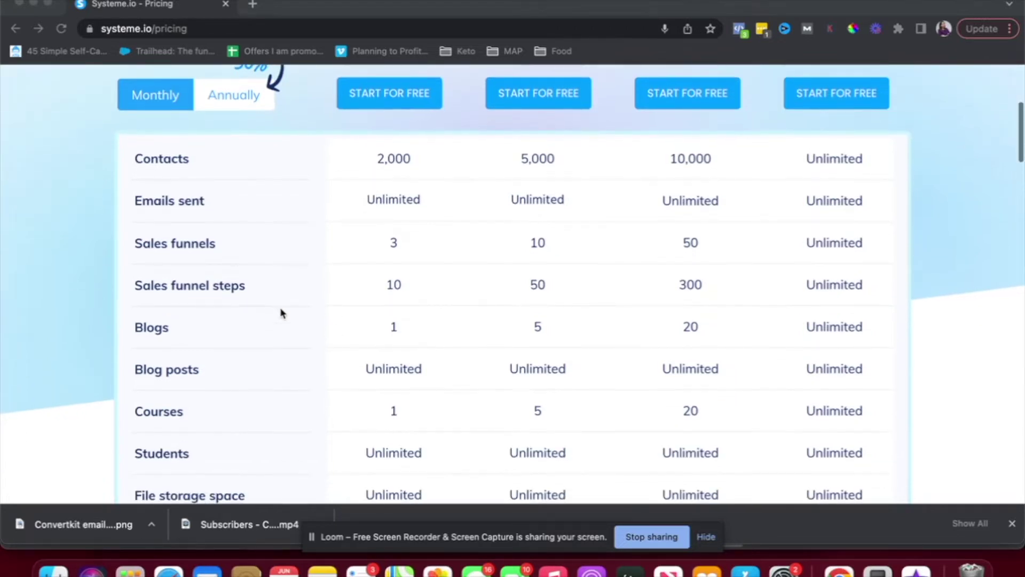
{"action": "scroll", "coordinate": [231, 328], "scroll_direction": "down", "scroll_amount": 2}
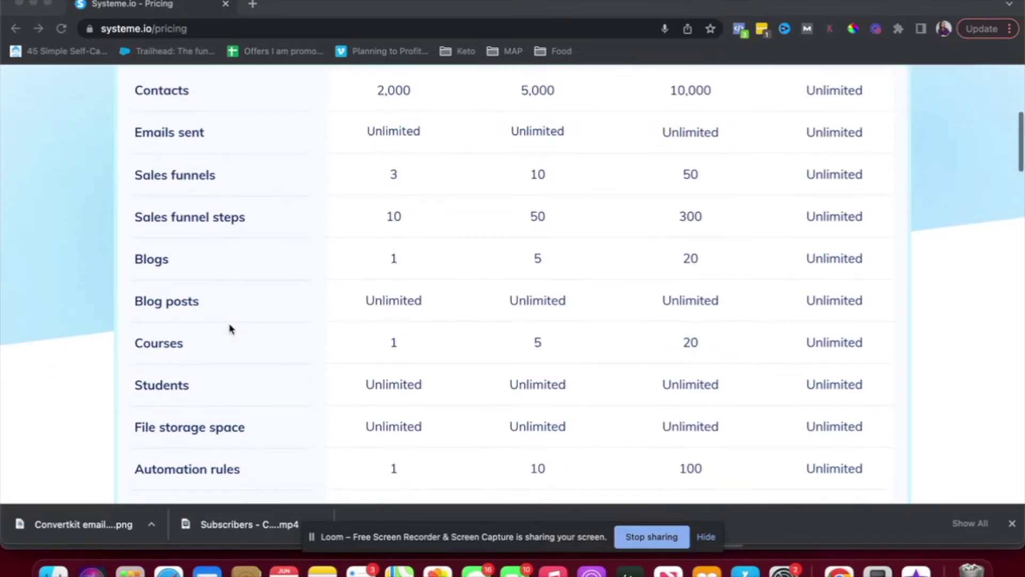
{"action": "scroll", "coordinate": [161, 328], "scroll_direction": "down", "scroll_amount": 3}
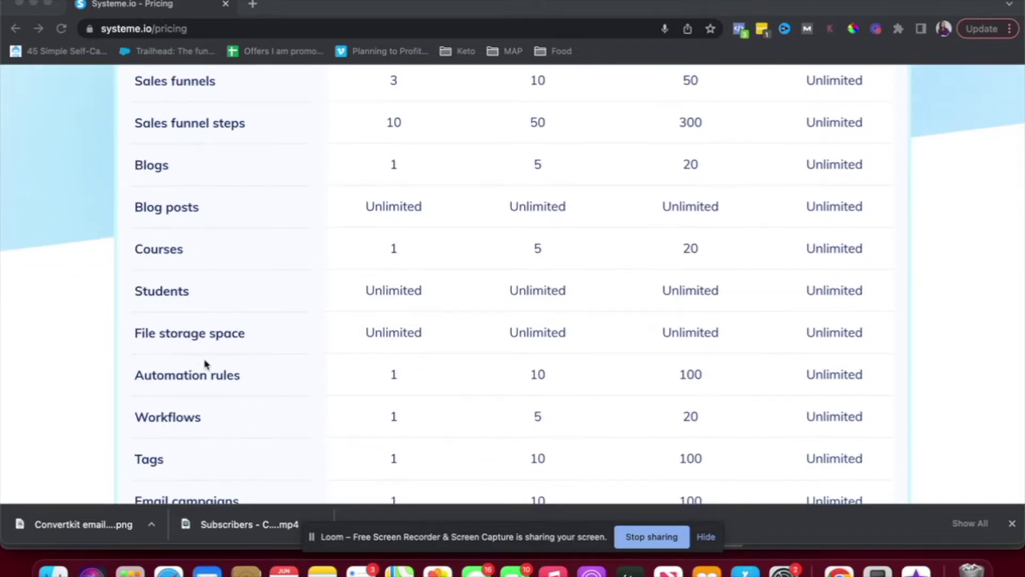
{"action": "scroll", "coordinate": [205, 364], "scroll_direction": "down", "scroll_amount": 4}
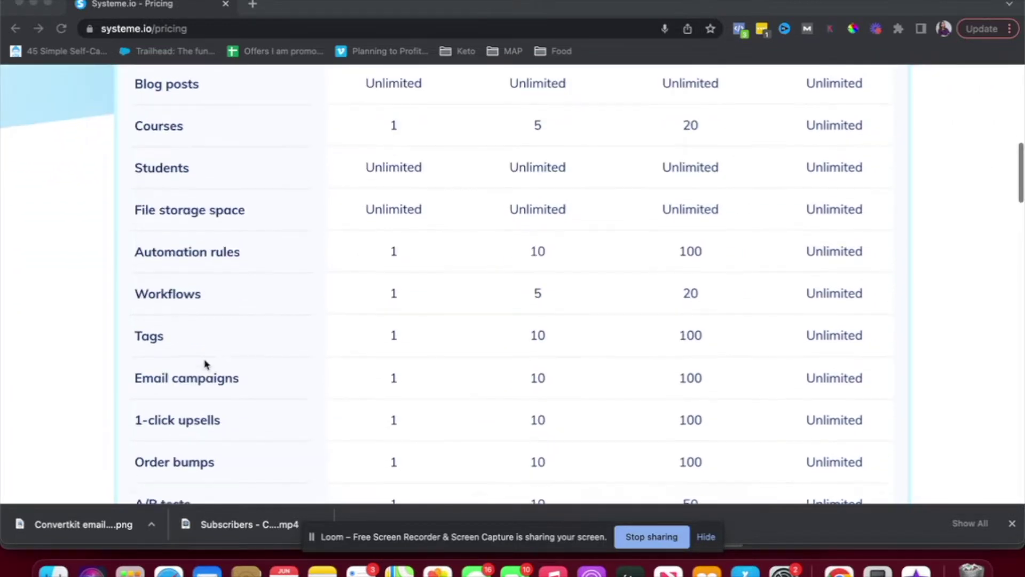
{"action": "scroll", "coordinate": [220, 373], "scroll_direction": "down", "scroll_amount": 3}
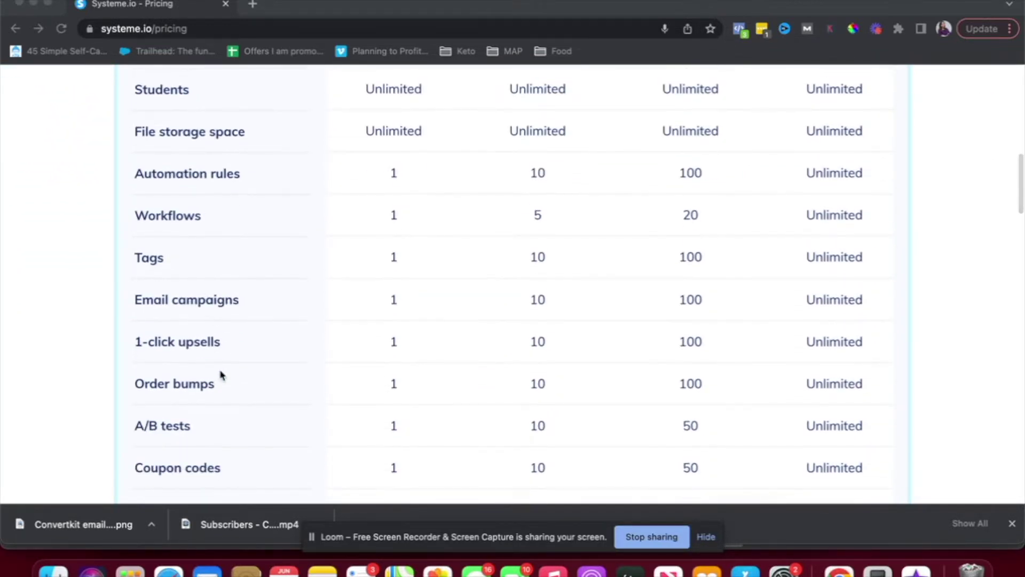
{"action": "scroll", "coordinate": [221, 375], "scroll_direction": "down", "scroll_amount": 3}
{"action": "scroll", "coordinate": [222, 375], "scroll_direction": "down", "scroll_amount": 4}
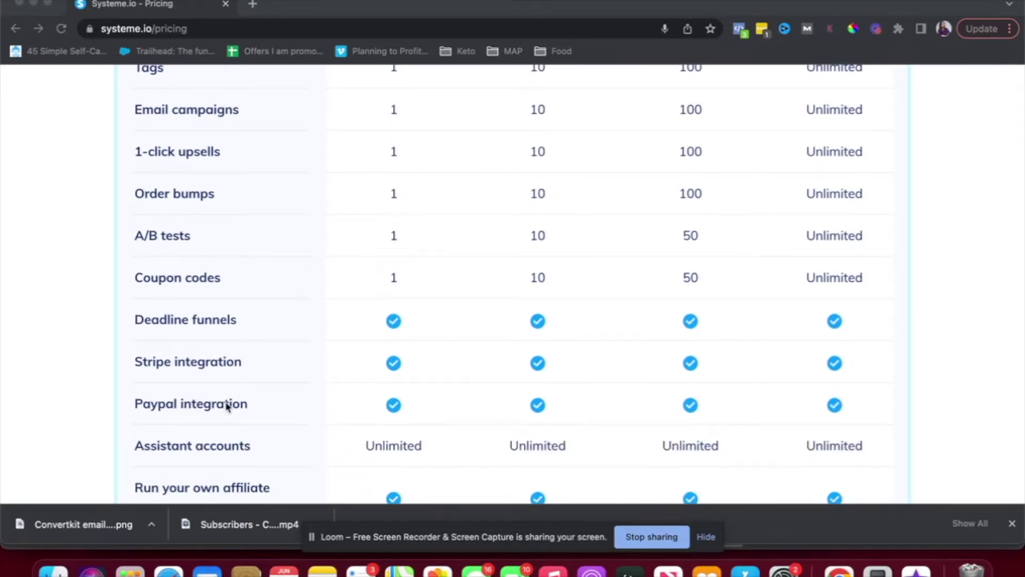
{"action": "scroll", "coordinate": [227, 406], "scroll_direction": "down", "scroll_amount": 5}
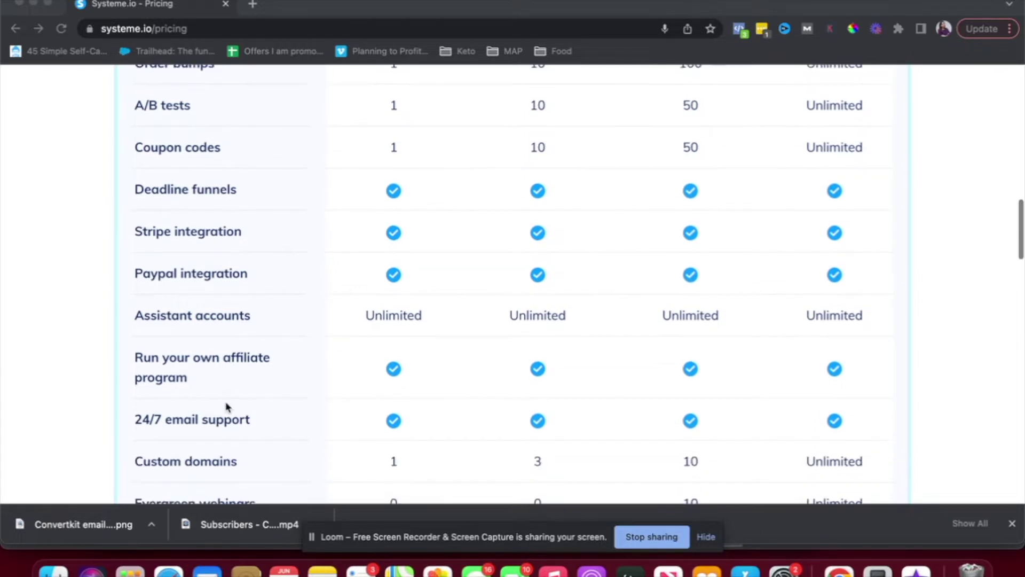
{"action": "scroll", "coordinate": [201, 383], "scroll_direction": "down", "scroll_amount": 5}
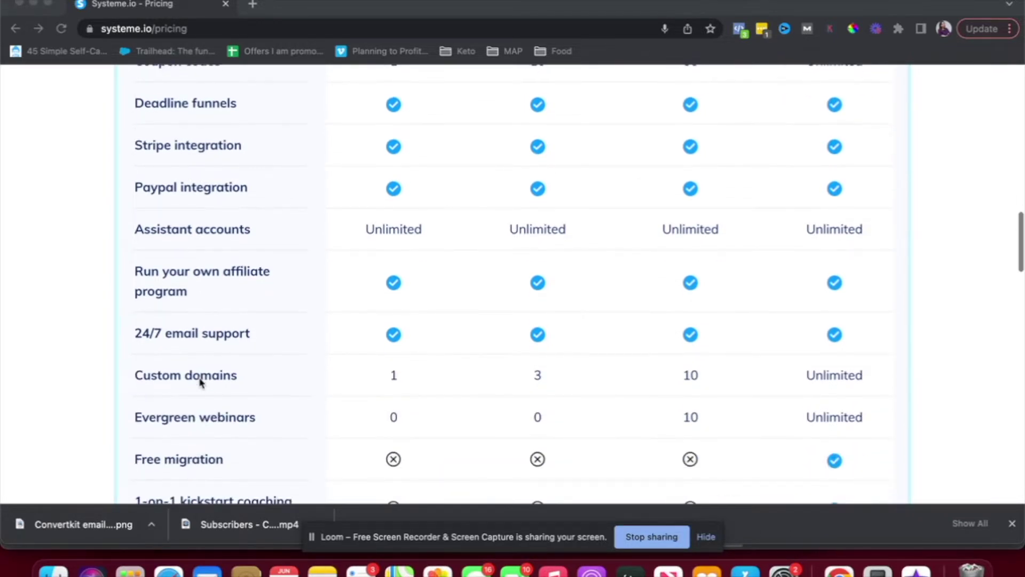
{"action": "scroll", "coordinate": [201, 382], "scroll_direction": "down", "scroll_amount": 3}
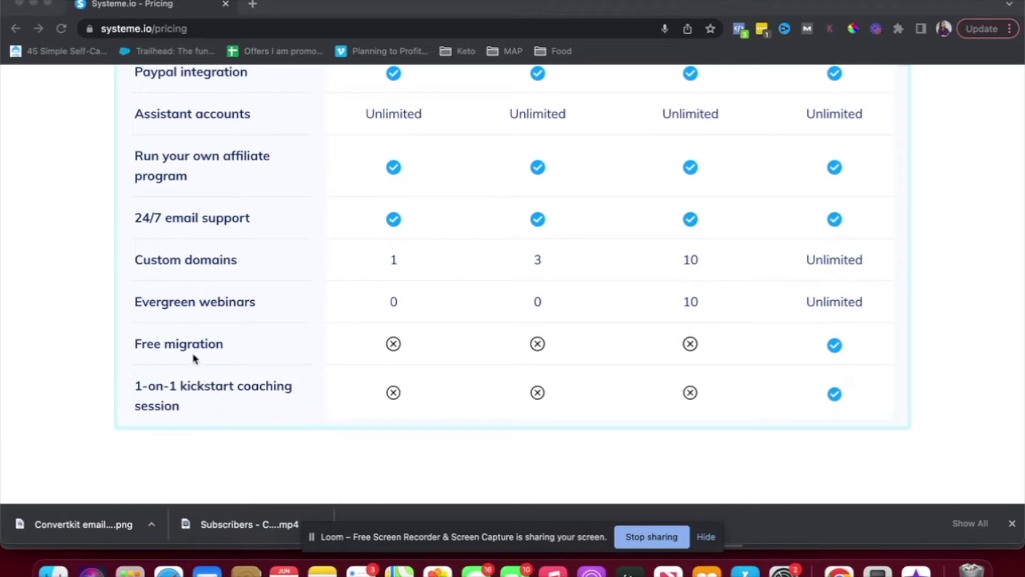
{"action": "scroll", "coordinate": [195, 358], "scroll_direction": "up", "scroll_amount": 3}
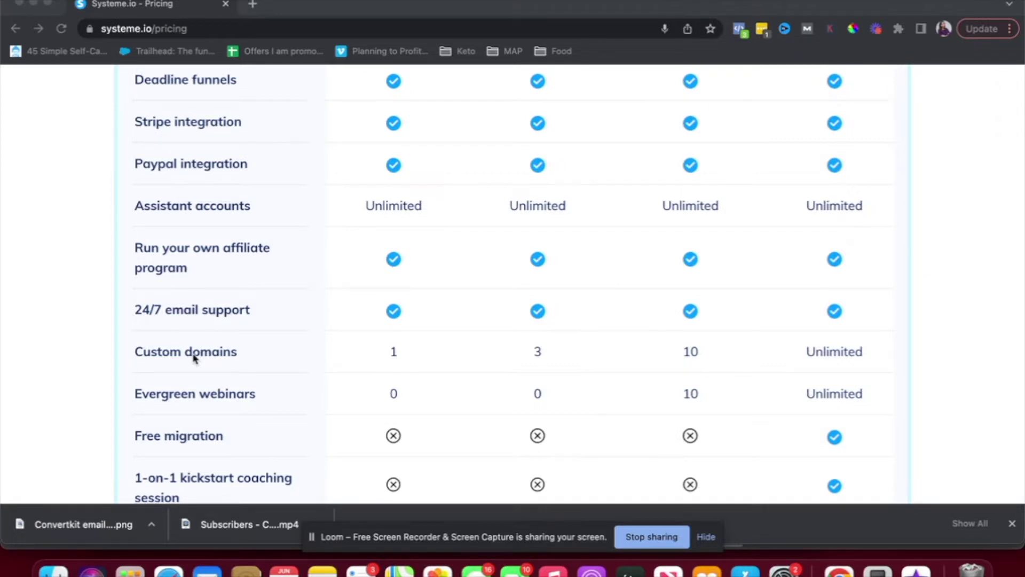
{"action": "scroll", "coordinate": [195, 358], "scroll_direction": "up", "scroll_amount": 3}
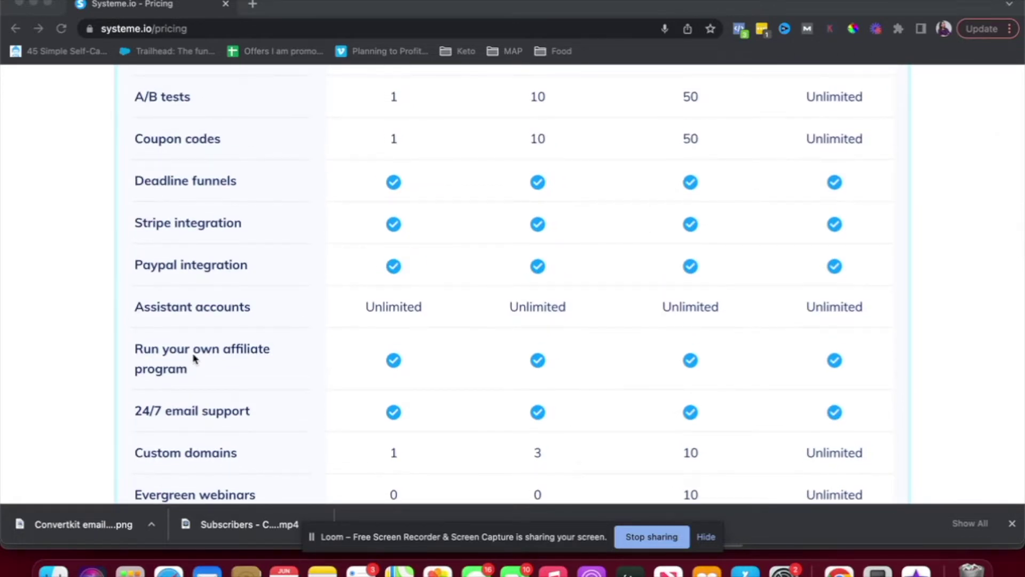
{"action": "scroll", "coordinate": [195, 358], "scroll_direction": "up", "scroll_amount": 6}
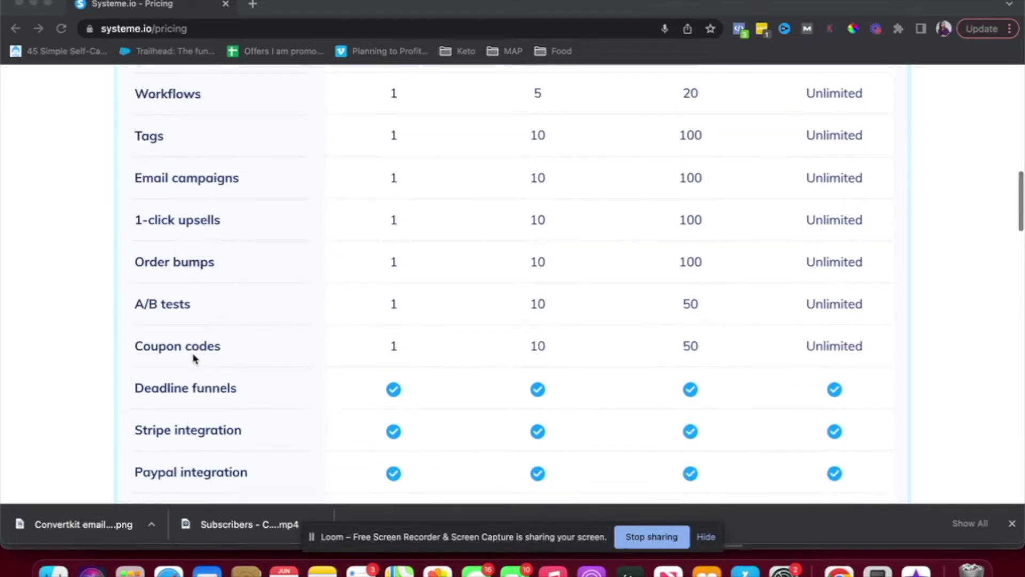
{"action": "scroll", "coordinate": [195, 358], "scroll_direction": "up", "scroll_amount": 6}
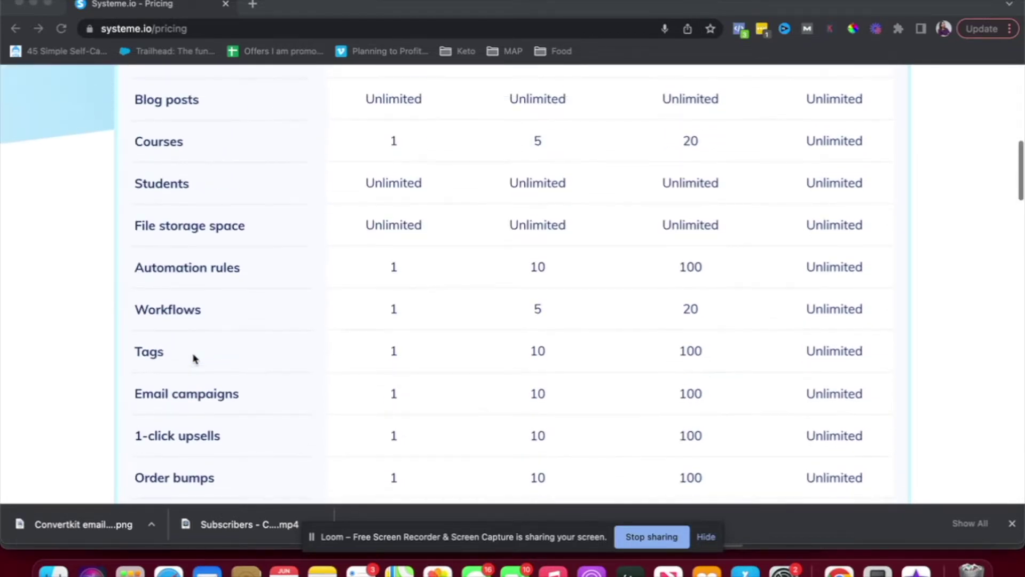
{"action": "scroll", "coordinate": [195, 358], "scroll_direction": "up", "scroll_amount": 3}
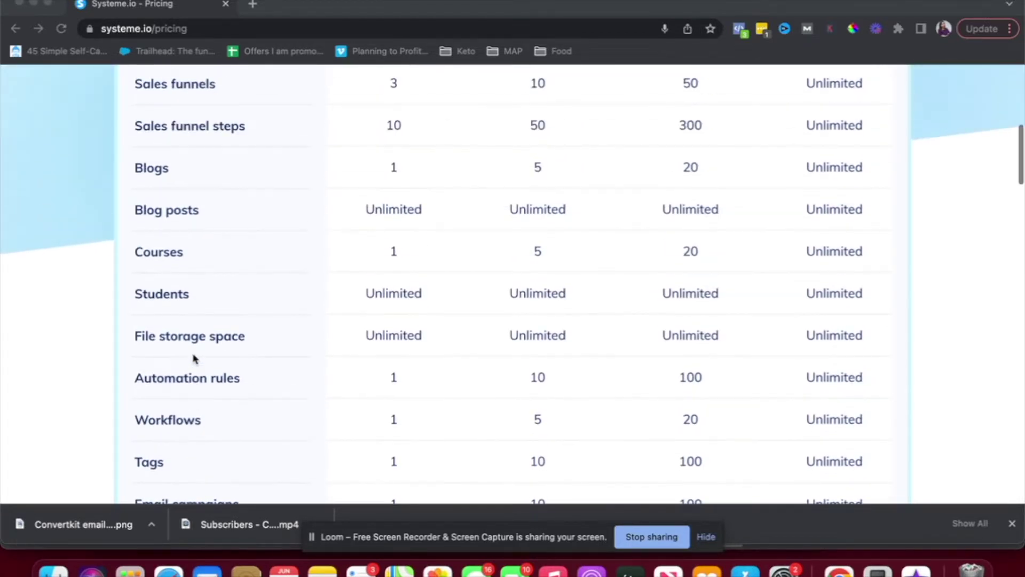
{"action": "scroll", "coordinate": [195, 358], "scroll_direction": "up", "scroll_amount": 7}
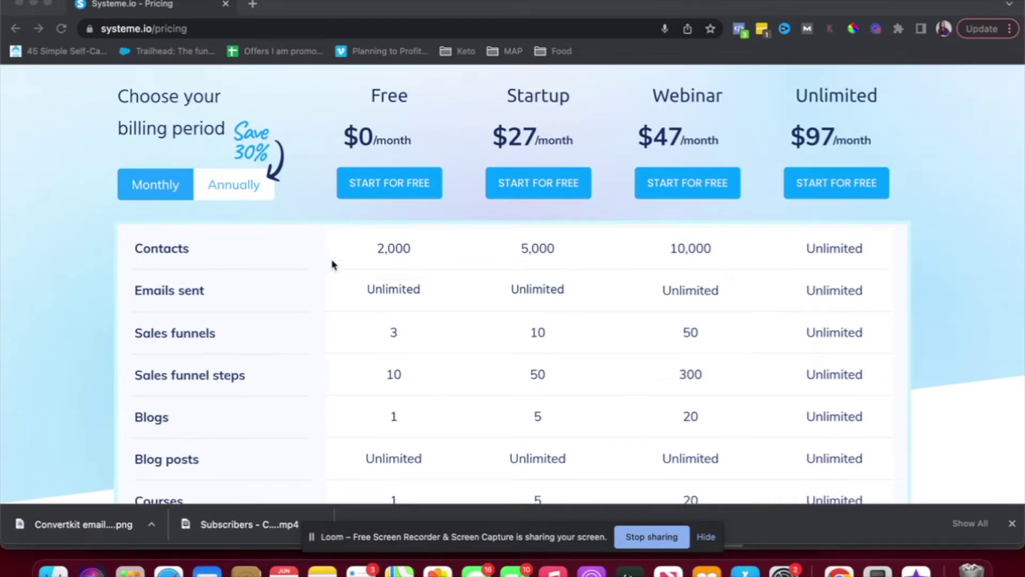
Review the integration, affiliate program and support rows of the pricing table and the features listed under All Plans Include
{"action": "scroll", "coordinate": [331, 264], "scroll_direction": "down", "scroll_amount": 10}
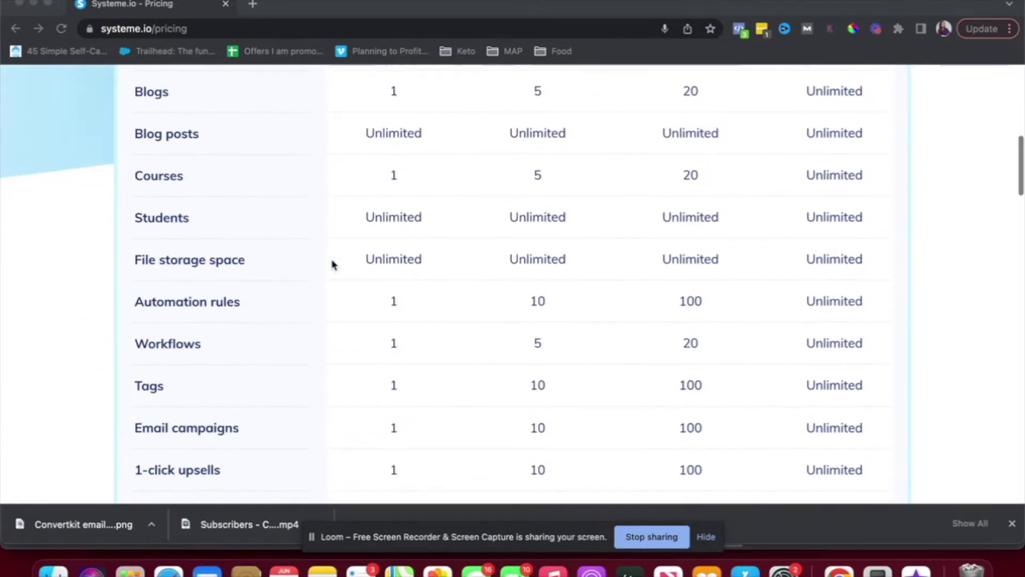
{"action": "scroll", "coordinate": [331, 264], "scroll_direction": "down", "scroll_amount": 11}
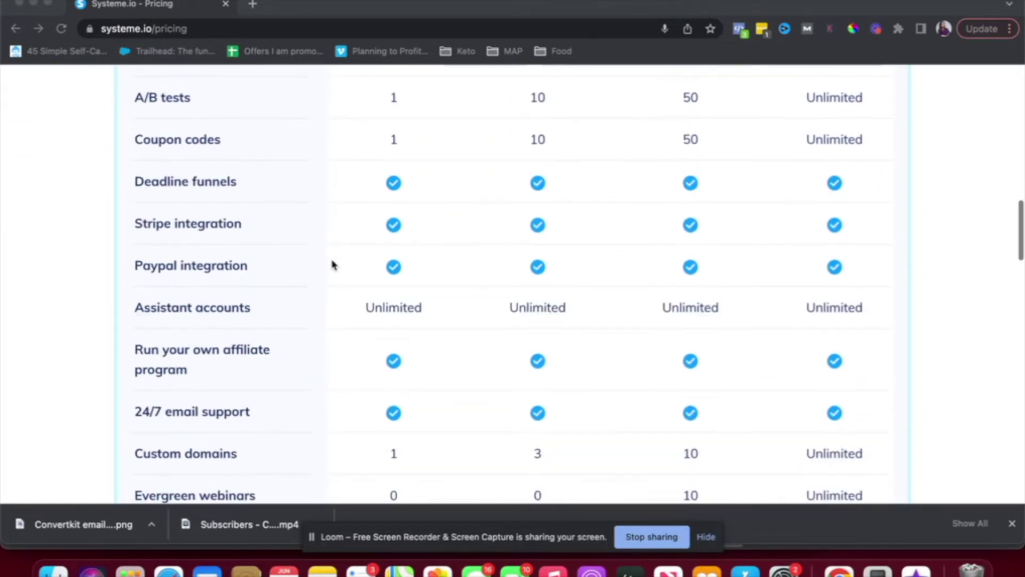
{"action": "scroll", "coordinate": [331, 264], "scroll_direction": "down", "scroll_amount": 2}
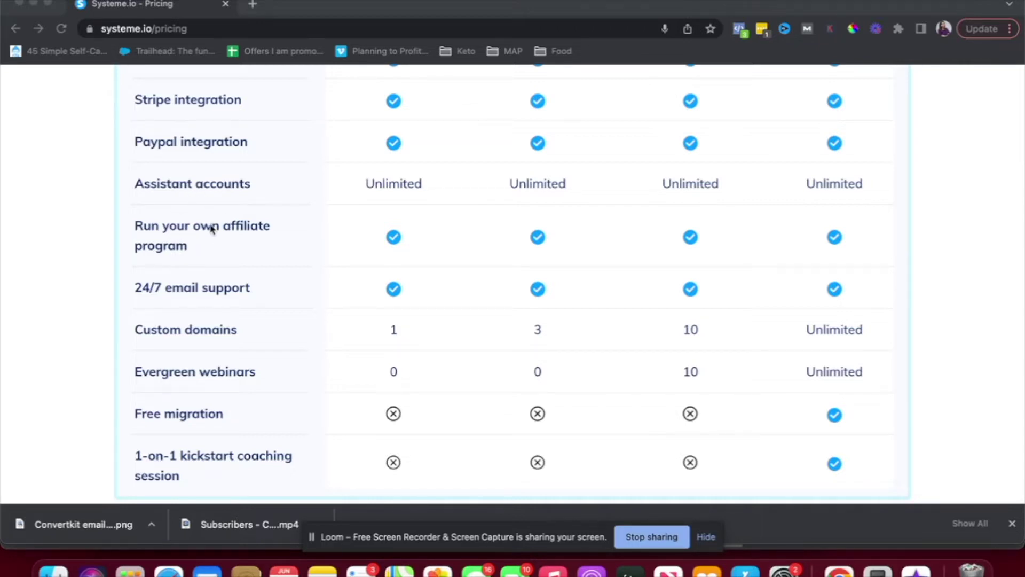
{"action": "scroll", "coordinate": [211, 227], "scroll_direction": "down", "scroll_amount": 5}
{"action": "scroll", "coordinate": [211, 228], "scroll_direction": "down", "scroll_amount": 5}
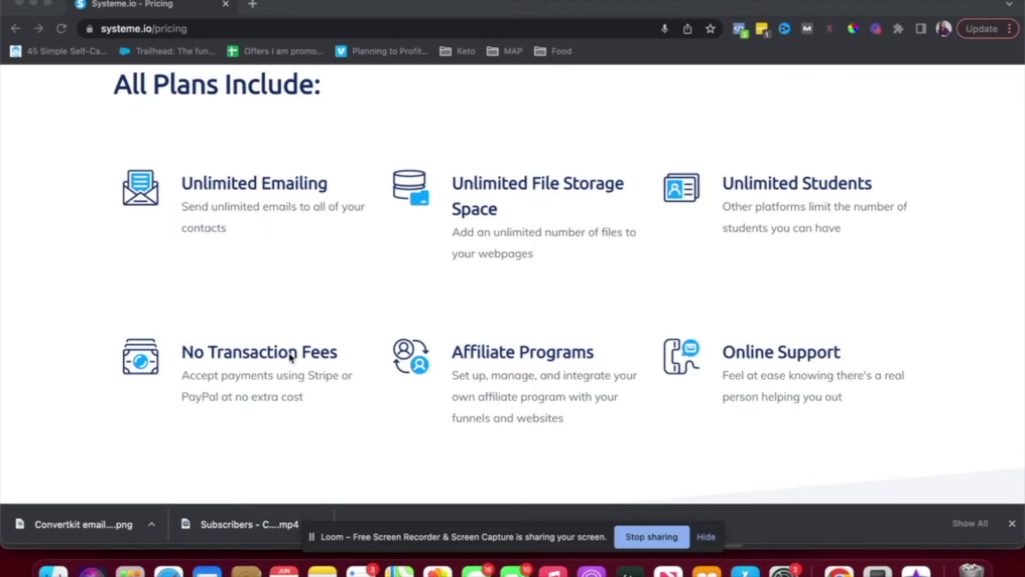
{"action": "scroll", "coordinate": [275, 323], "scroll_direction": "up", "scroll_amount": 1}
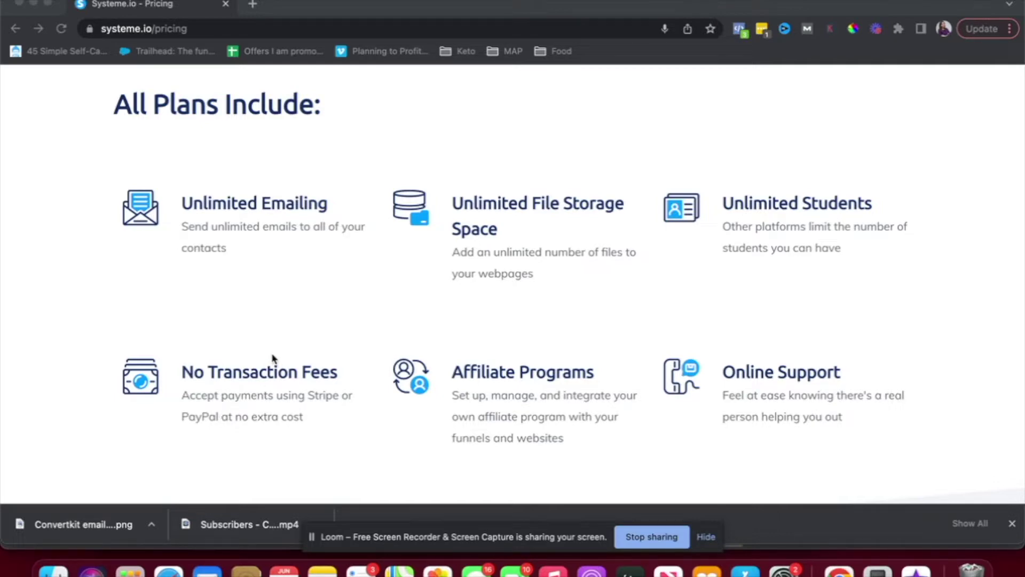
Start the free account registration from the pricing page and submit the account owner's e-mail address
{"action": "scroll", "coordinate": [272, 358], "scroll_direction": "up", "scroll_amount": 15}
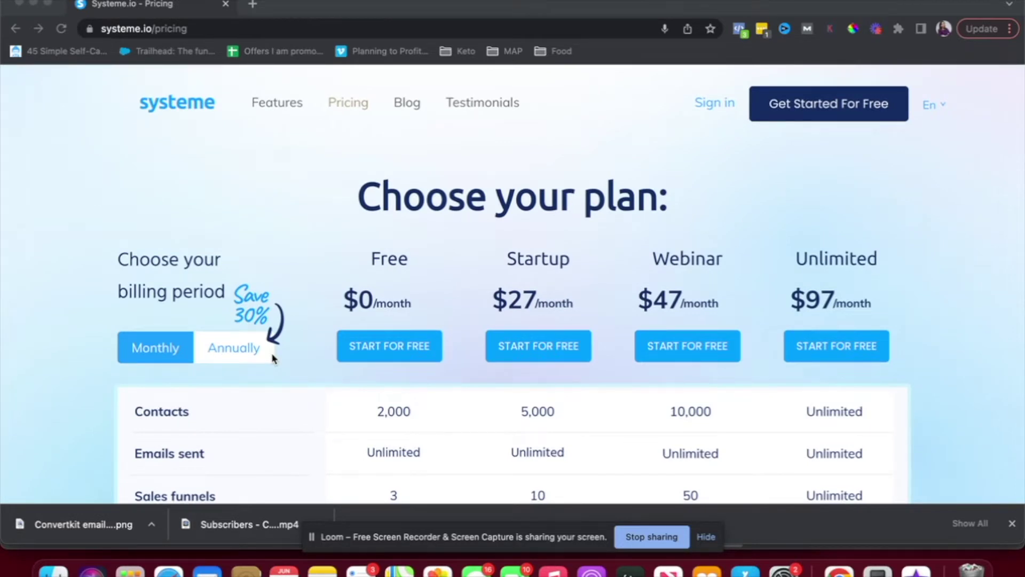
{"action": "left_click", "coordinate": [810, 110]}
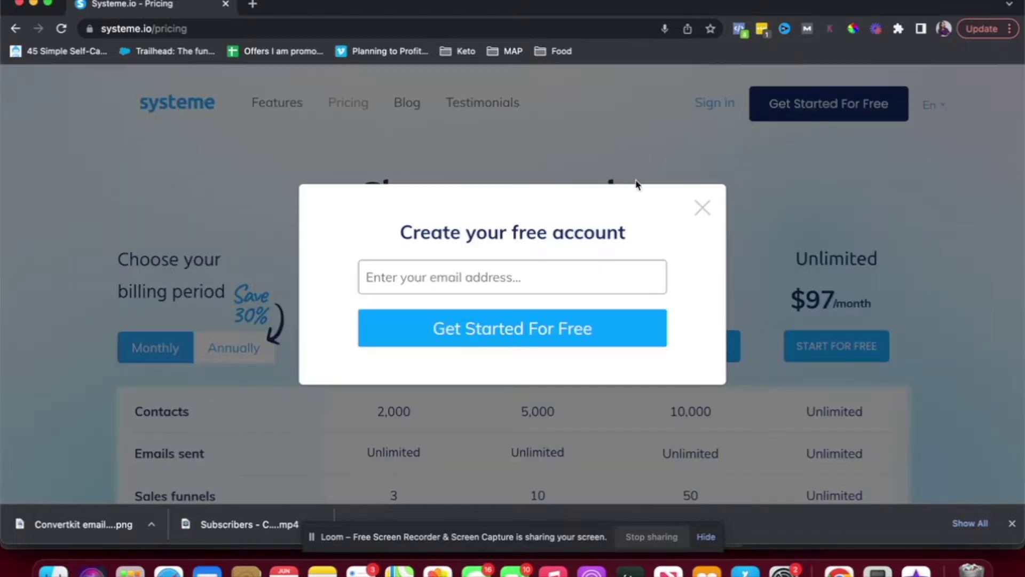
{"action": "left_click", "coordinate": [529, 275]}
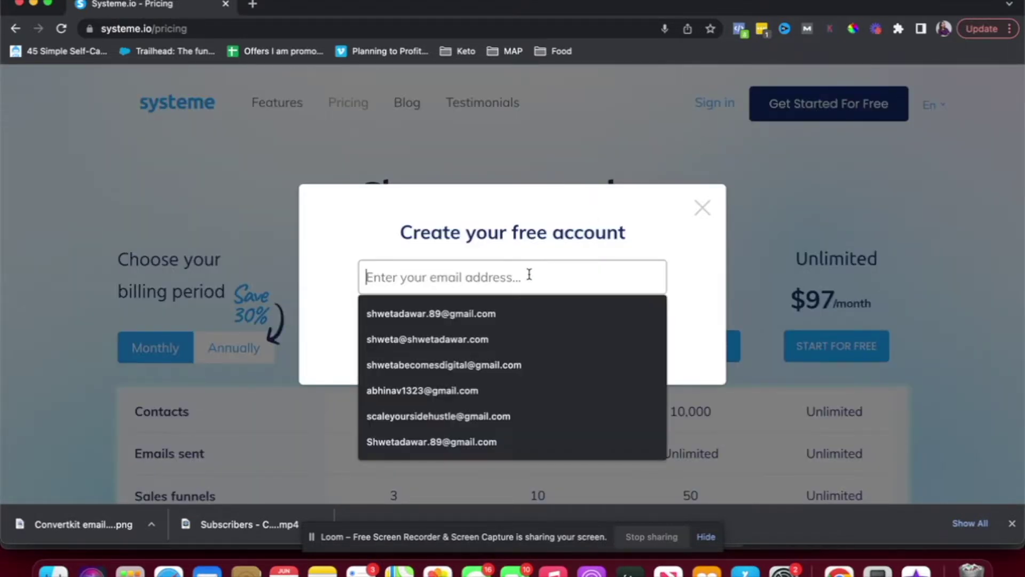
{"action": "left_click", "coordinate": [478, 341]}
{"action": "left_click", "coordinate": [496, 335]}
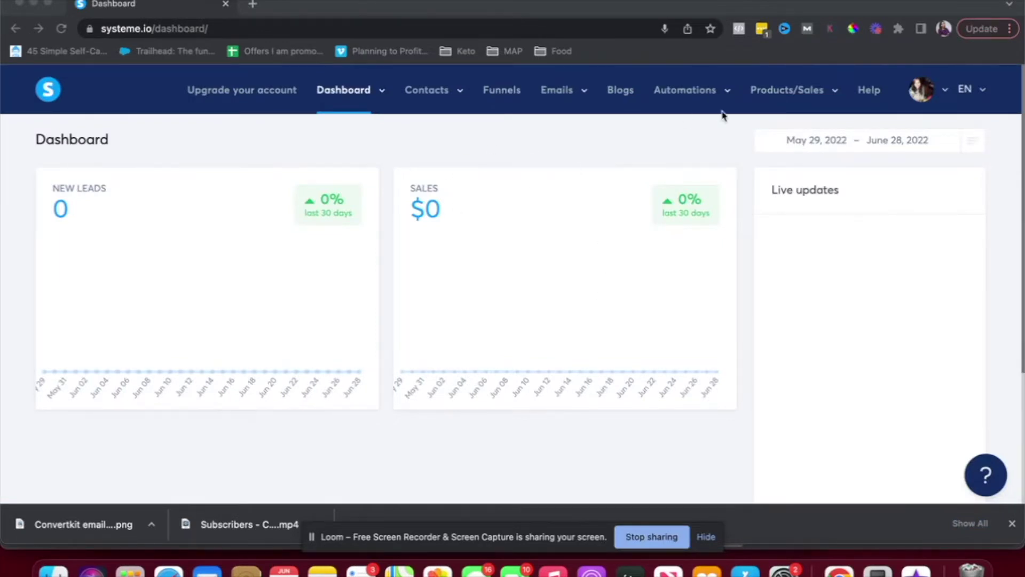
Open the mailing settings within the account's profile settings
{"action": "left_click", "coordinate": [938, 97]}
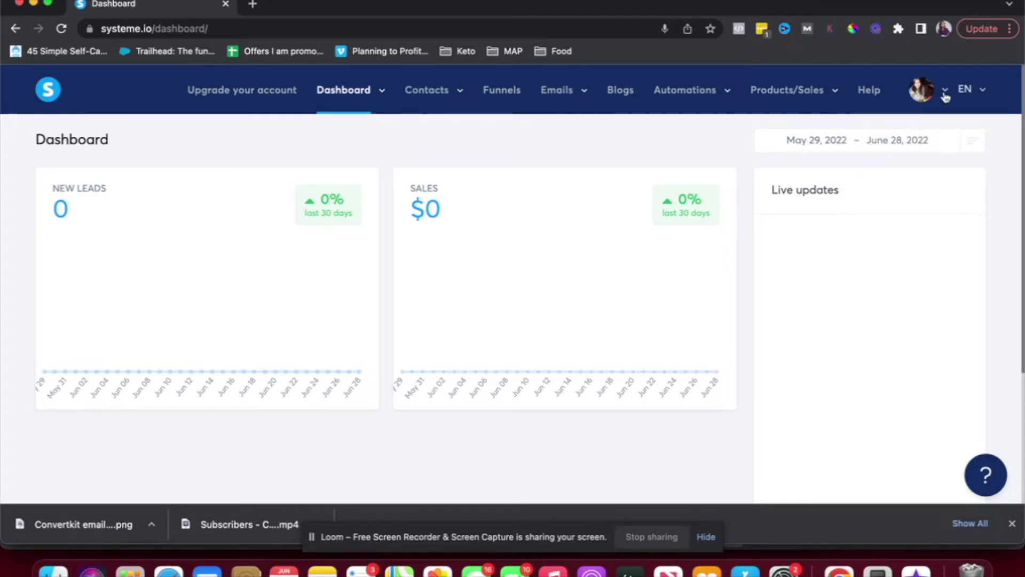
{"action": "mouse_move", "coordinate": [948, 96]}
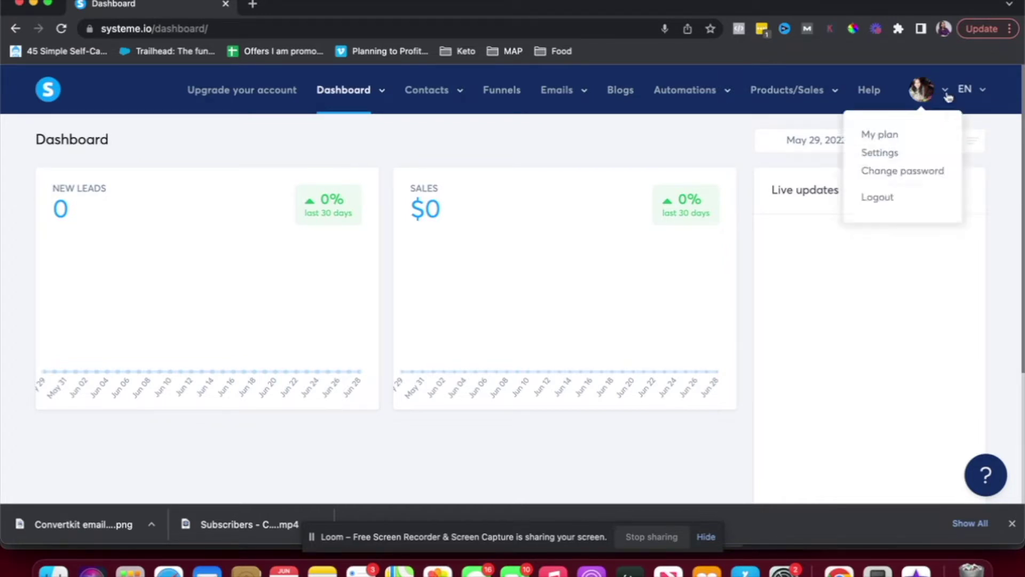
{"action": "left_click", "coordinate": [889, 154]}
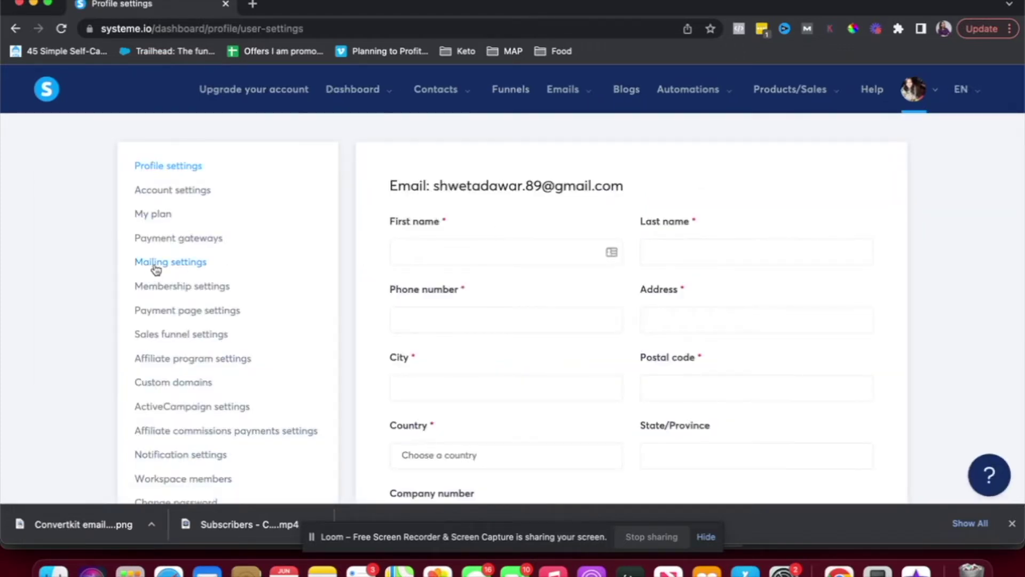
{"action": "left_click", "coordinate": [156, 265]}
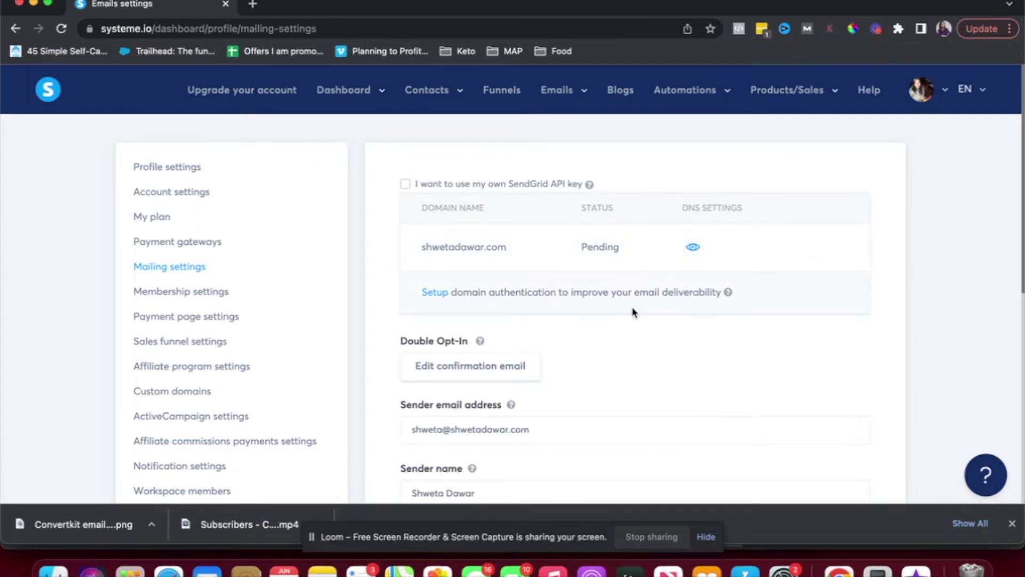
Examine the mailing settings for domain authentication, double opt-in, sender e-mail address, sender name and test e-mail address
{"action": "scroll", "coordinate": [633, 310], "scroll_direction": "down", "scroll_amount": 3}
{"action": "scroll", "coordinate": [632, 312], "scroll_direction": "down", "scroll_amount": 2}
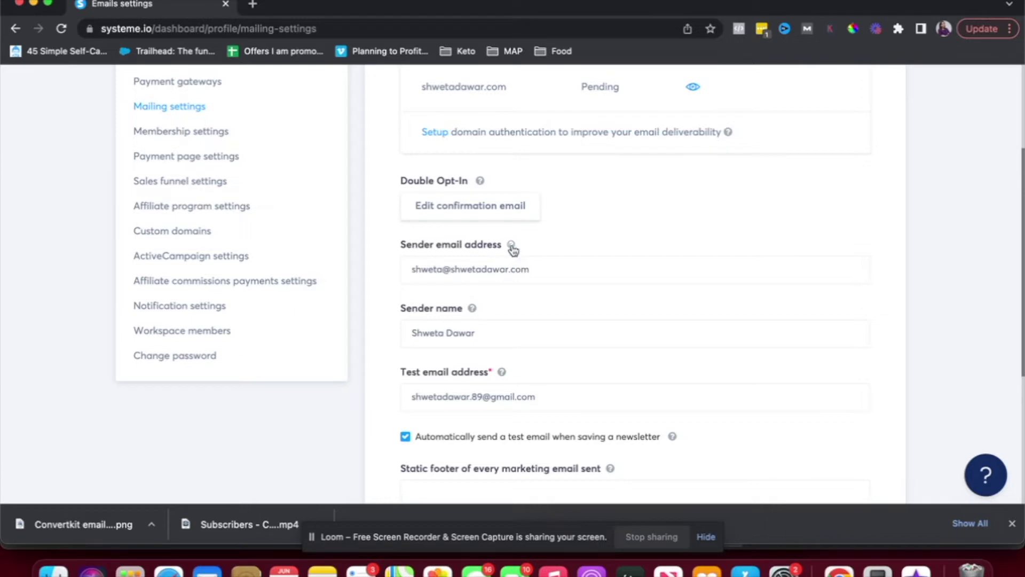
{"action": "mouse_move", "coordinate": [511, 247]}
{"action": "scroll", "coordinate": [532, 249], "scroll_direction": "up", "scroll_amount": 3}
{"action": "scroll", "coordinate": [531, 250], "scroll_direction": "down", "scroll_amount": 2}
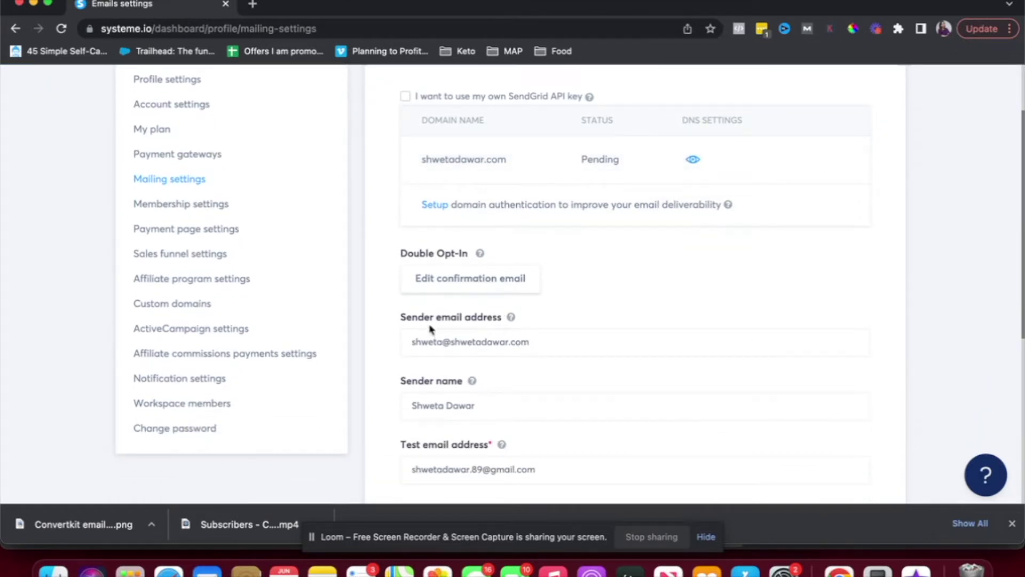
{"action": "scroll", "coordinate": [455, 337], "scroll_direction": "down", "scroll_amount": 2}
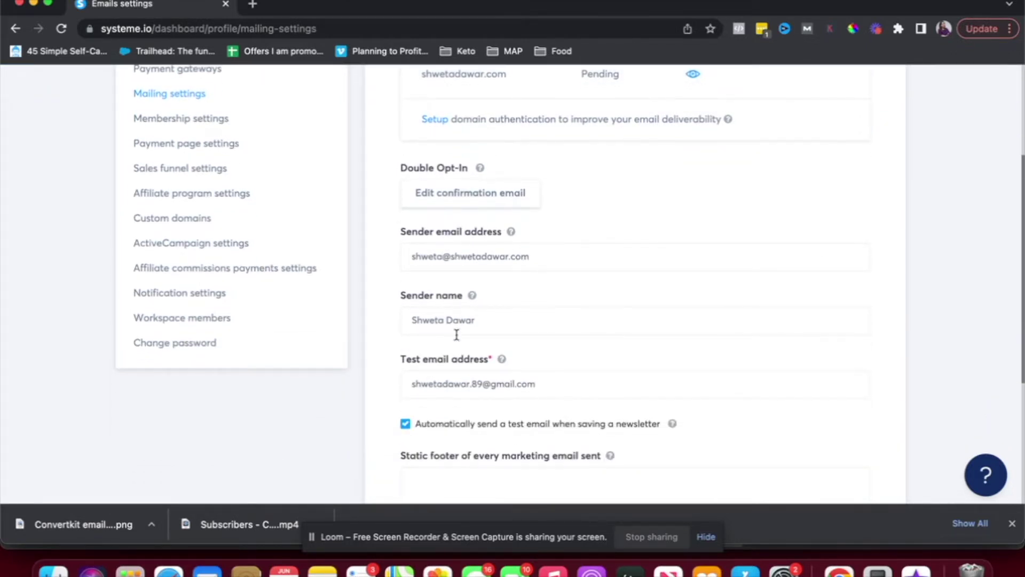
{"action": "scroll", "coordinate": [523, 259], "scroll_direction": "up", "scroll_amount": 1}
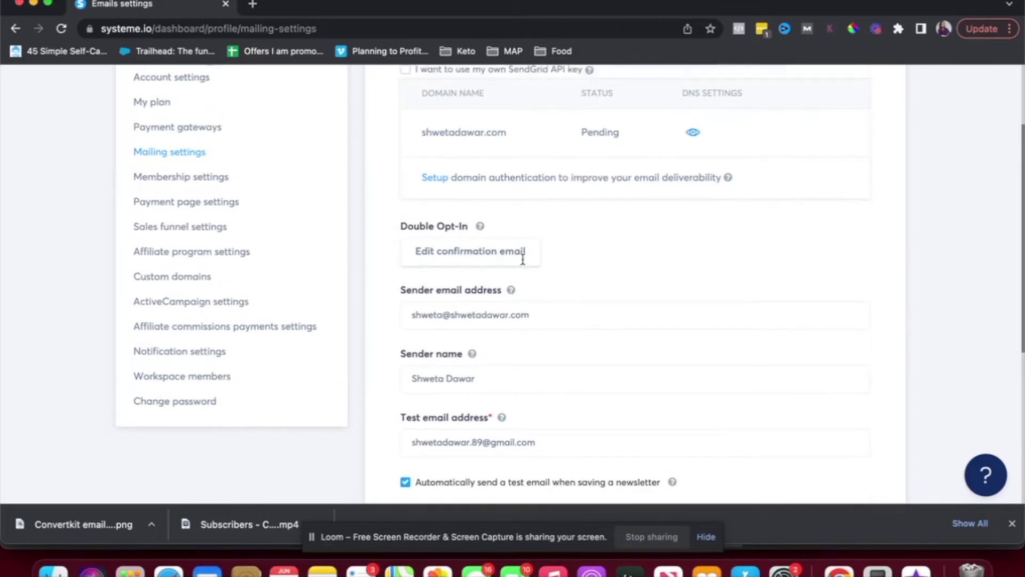
{"action": "scroll", "coordinate": [523, 259], "scroll_direction": "up", "scroll_amount": 1}
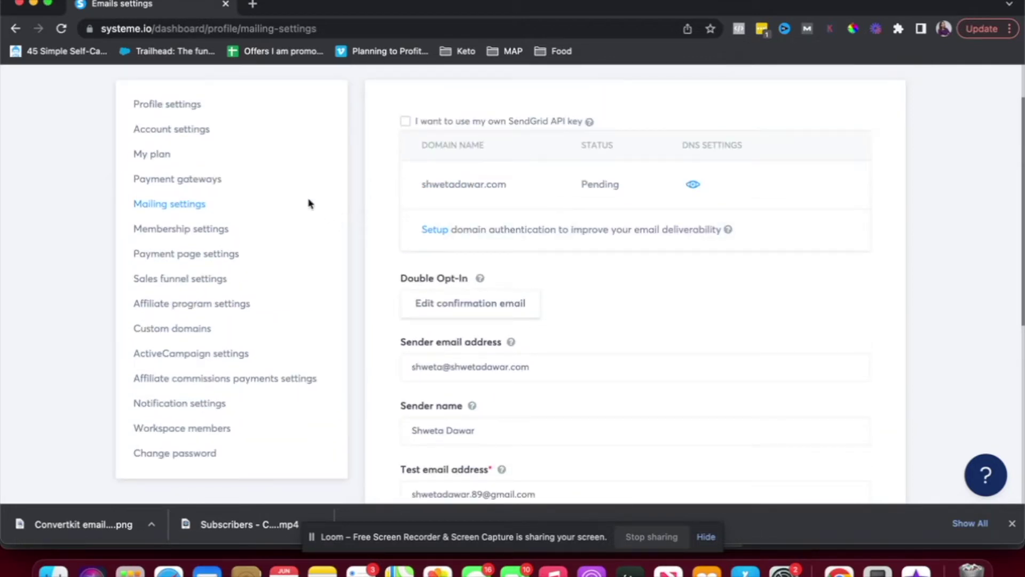
Open the payment page settings and look through the VAT option, default currency and terms and conditions body
{"action": "left_click", "coordinate": [173, 257]}
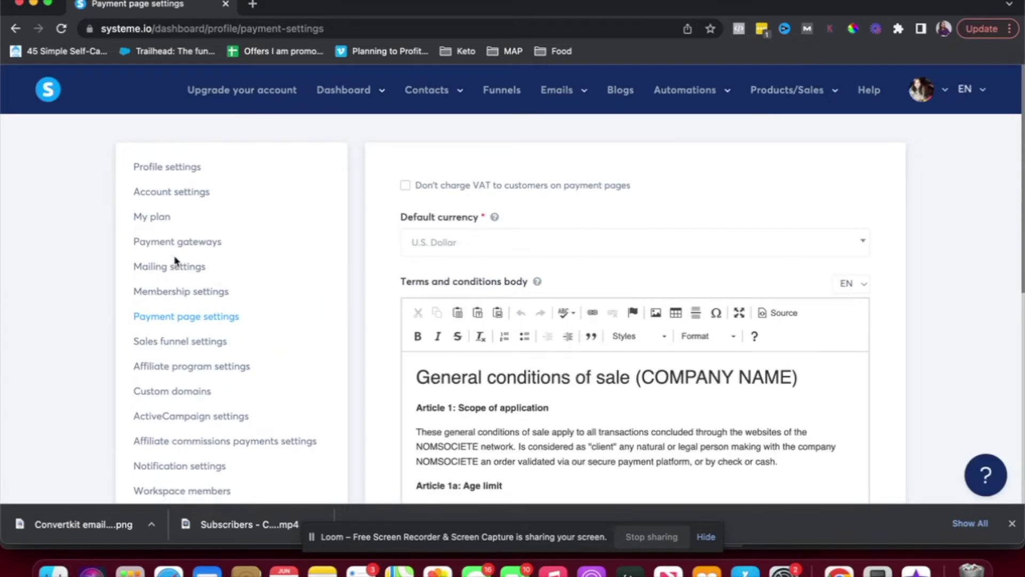
{"action": "scroll", "coordinate": [176, 261], "scroll_direction": "down", "scroll_amount": 2}
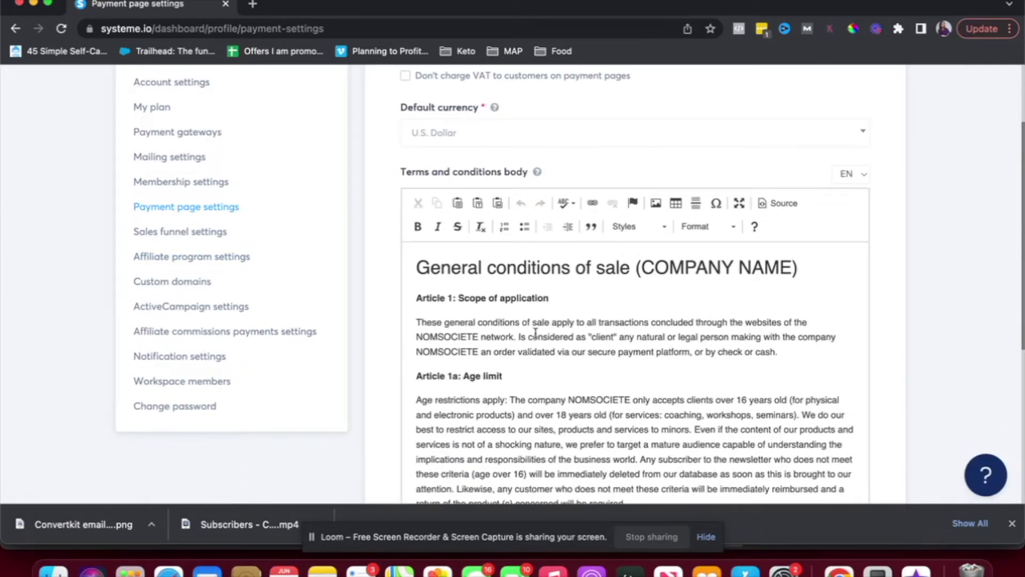
{"action": "scroll", "coordinate": [535, 333], "scroll_direction": "down", "scroll_amount": 3}
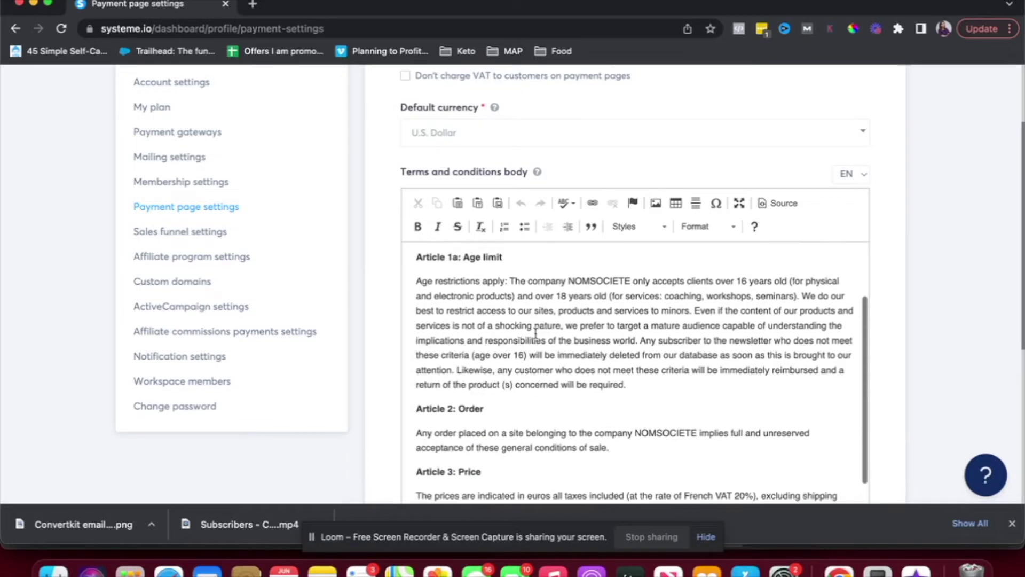
{"action": "scroll", "coordinate": [535, 333], "scroll_direction": "up", "scroll_amount": 3}
{"action": "scroll", "coordinate": [535, 334], "scroll_direction": "up", "scroll_amount": 1}
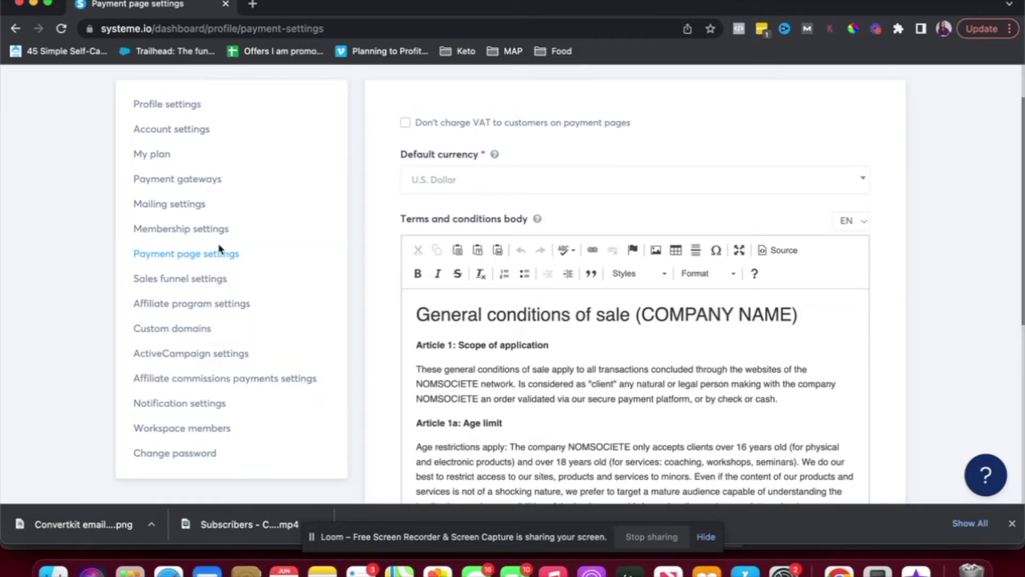
View the tracking code field in the sales funnel settings and the Stripe, Paypal and MercadoPago connections in the payment gateways
{"action": "left_click", "coordinate": [180, 279]}
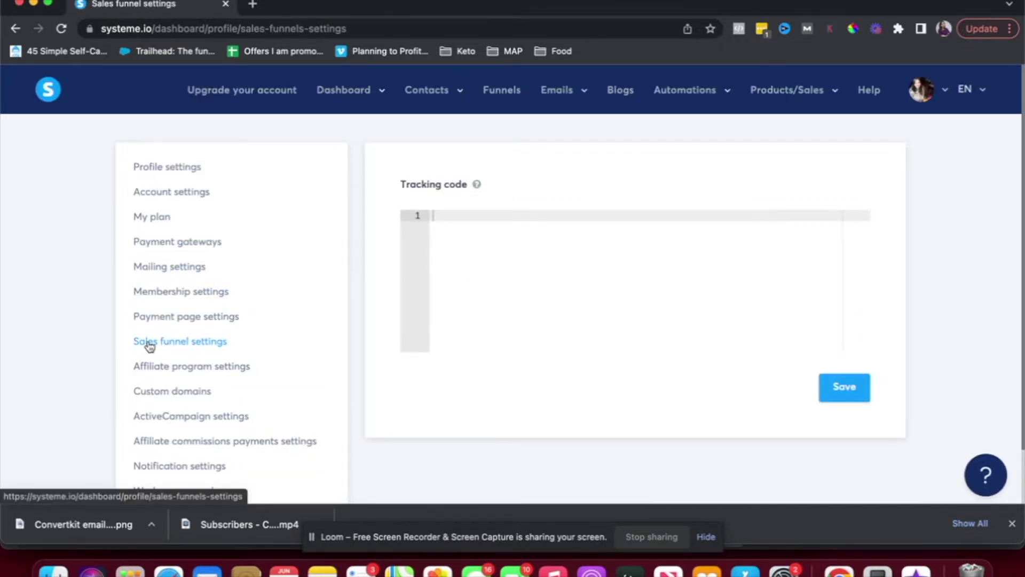
{"action": "scroll", "coordinate": [149, 344], "scroll_direction": "down", "scroll_amount": 2}
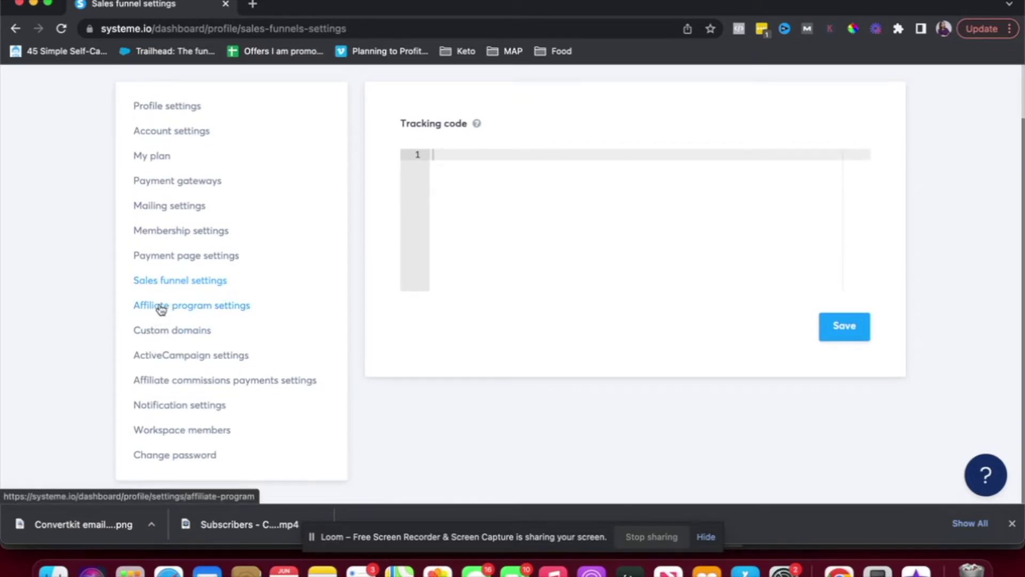
{"action": "scroll", "coordinate": [174, 391], "scroll_direction": "up", "scroll_amount": 1}
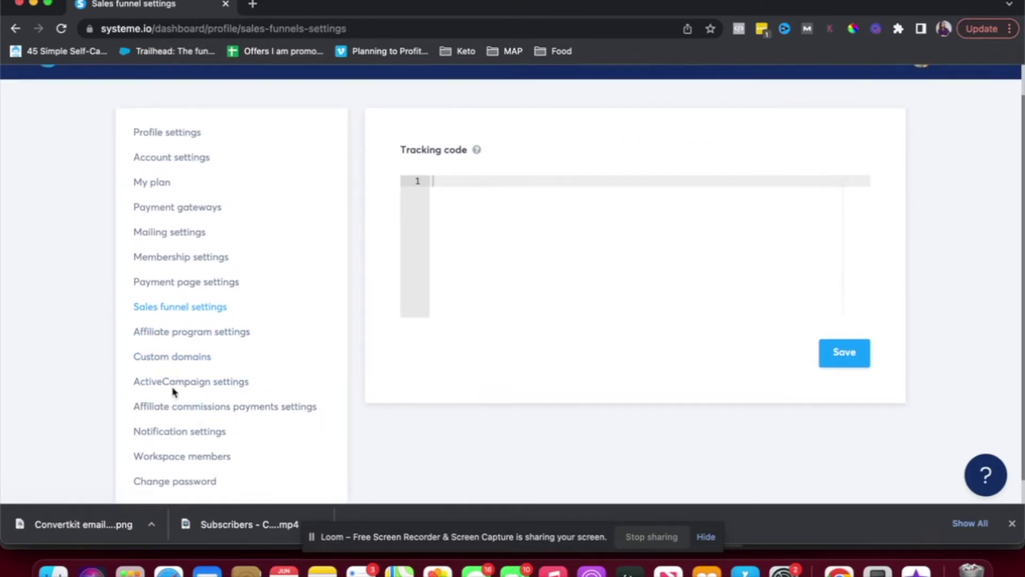
{"action": "left_click", "coordinate": [187, 219]}
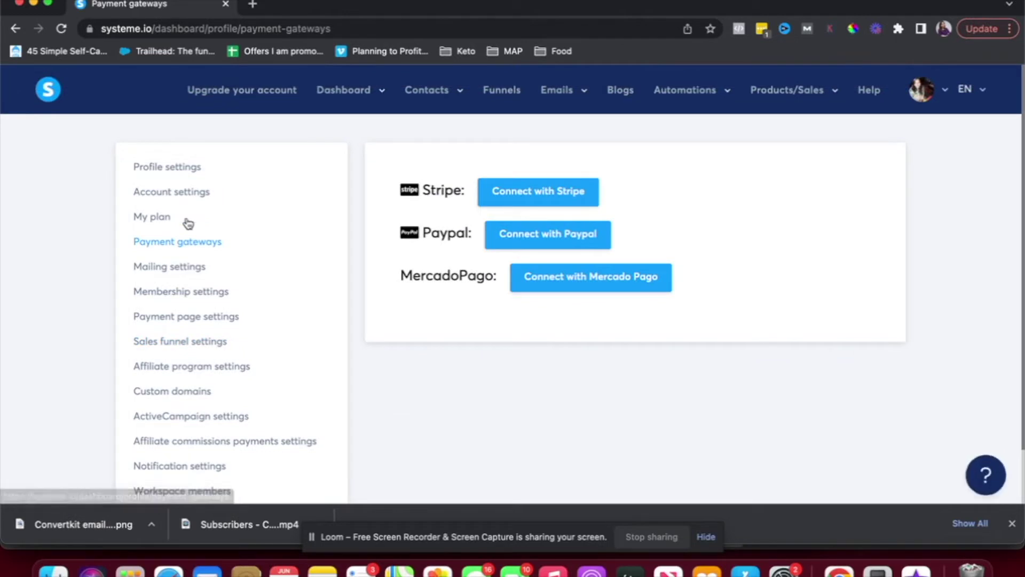
{"action": "left_click", "coordinate": [531, 232]}
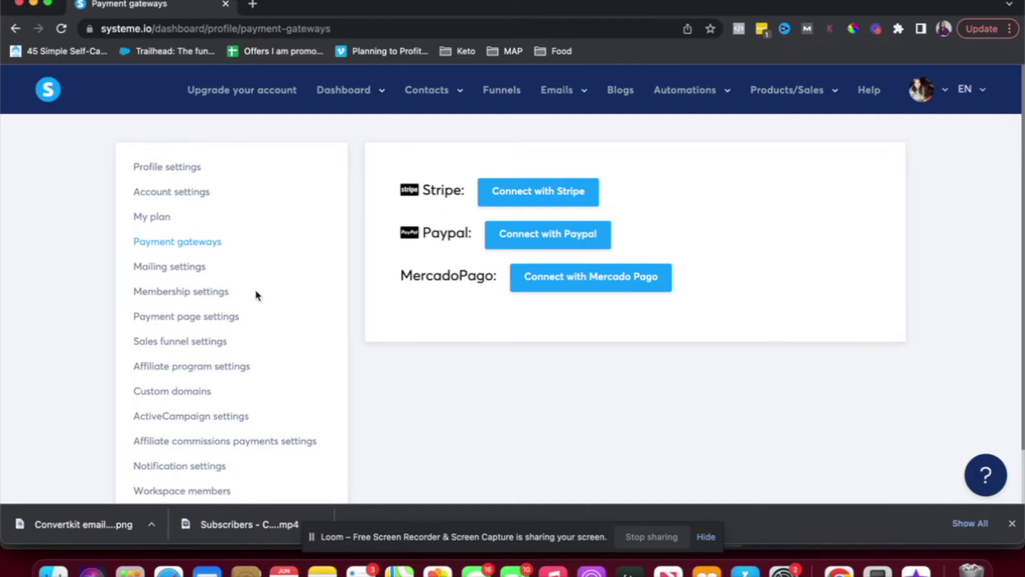
Open the custom domains settings and examine the default systeme.io subdomain and the owner's own domain
{"action": "scroll", "coordinate": [224, 314], "scroll_direction": "down", "scroll_amount": 2}
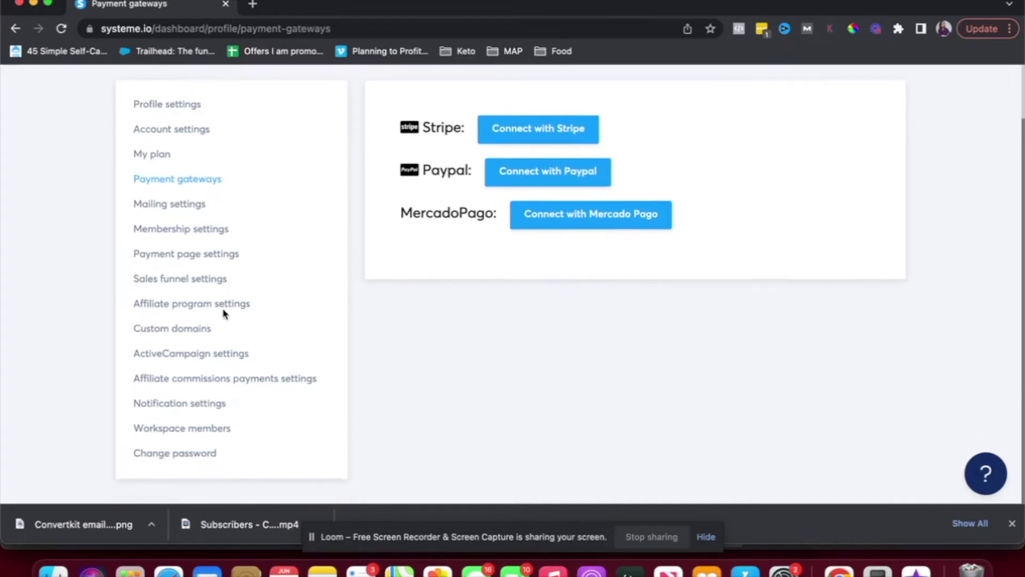
{"action": "left_click", "coordinate": [195, 334]}
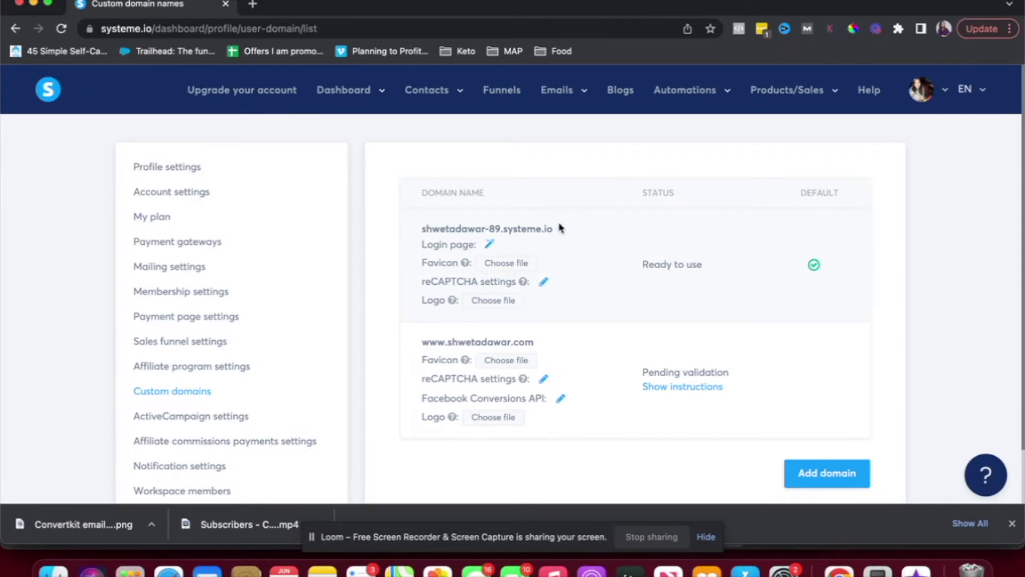
{"action": "left_click_drag", "start_coordinate": [556, 229], "coordinate": [423, 233]}
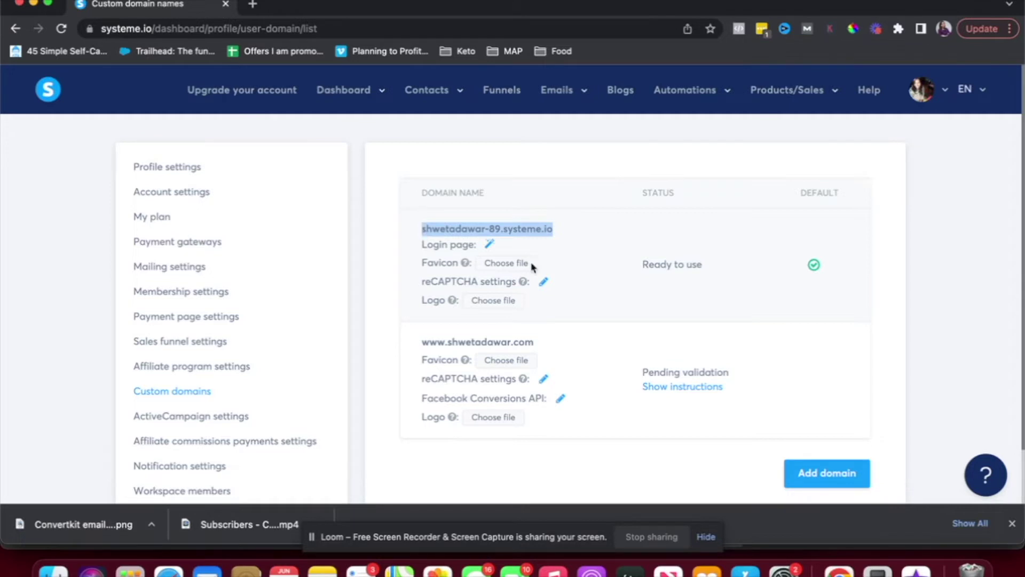
{"action": "scroll", "coordinate": [582, 280], "scroll_direction": "down", "scroll_amount": 2}
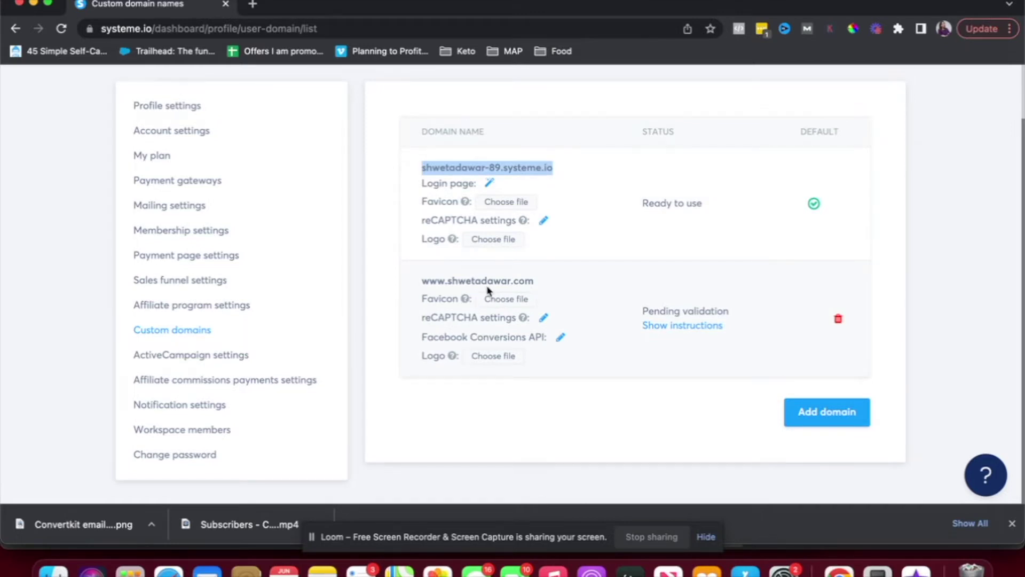
Try to add another custom domain, and remove the account owner's pending www domain from the list
{"action": "left_click", "coordinate": [824, 415]}
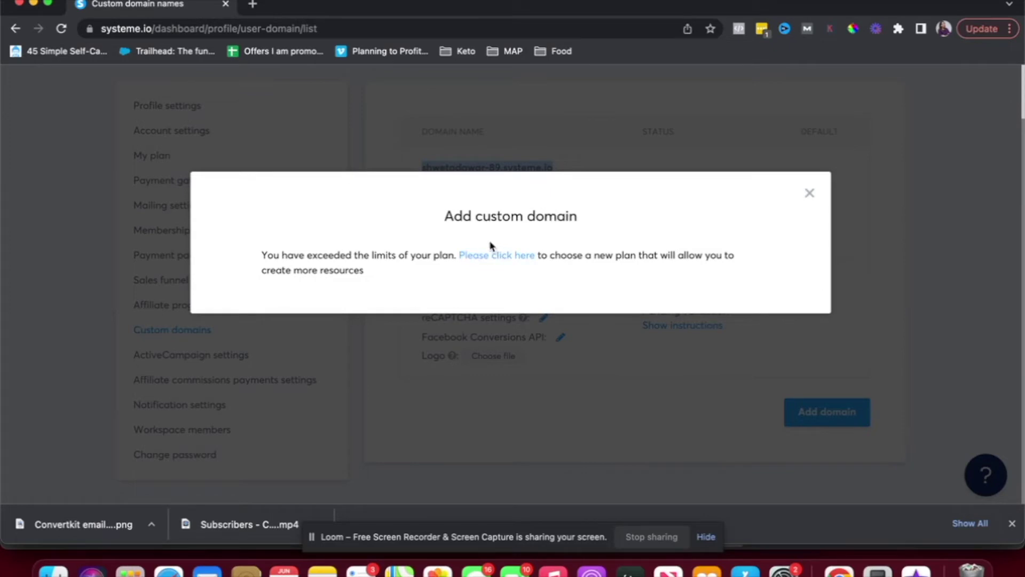
{"action": "left_click", "coordinate": [809, 193]}
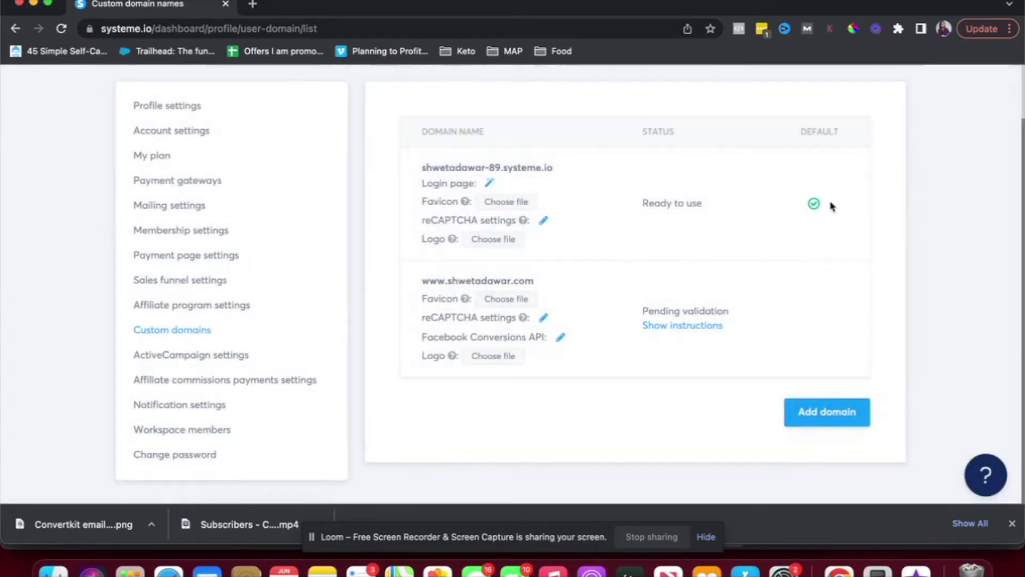
{"action": "left_click", "coordinate": [838, 319]}
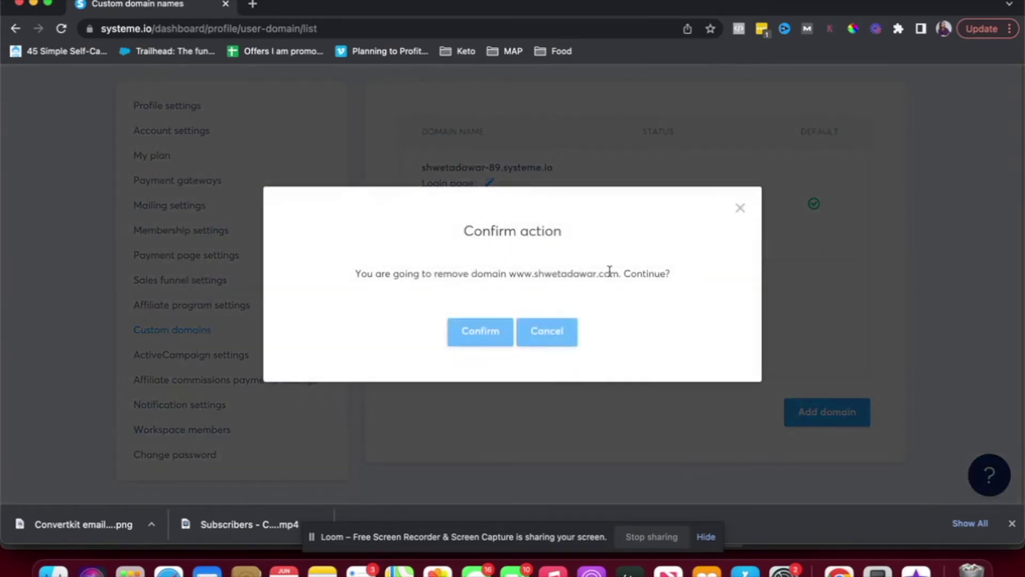
{"action": "left_click", "coordinate": [496, 332]}
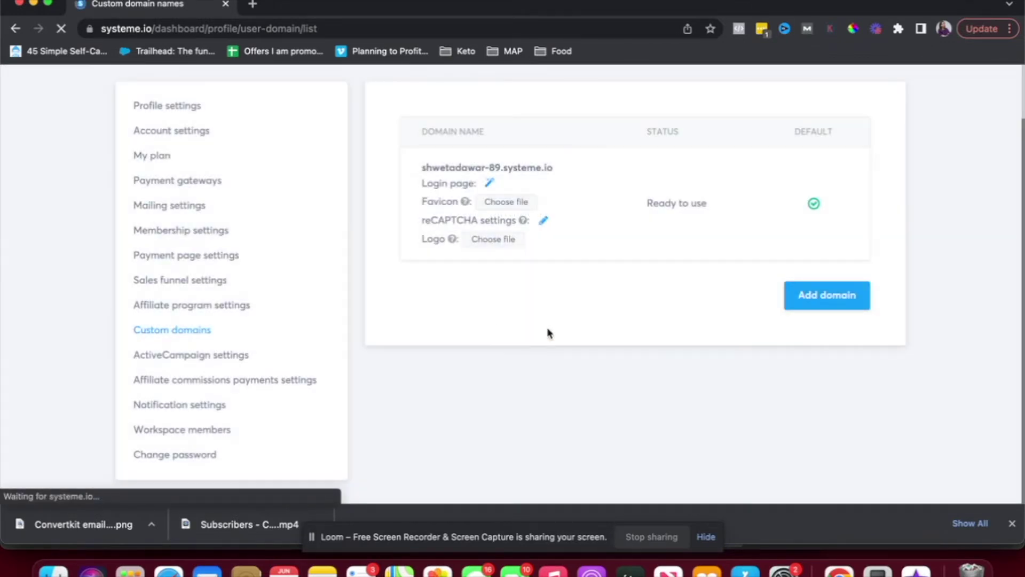
Add the account owner's own www domain as a custom domain and save it
{"action": "left_click", "coordinate": [831, 299]}
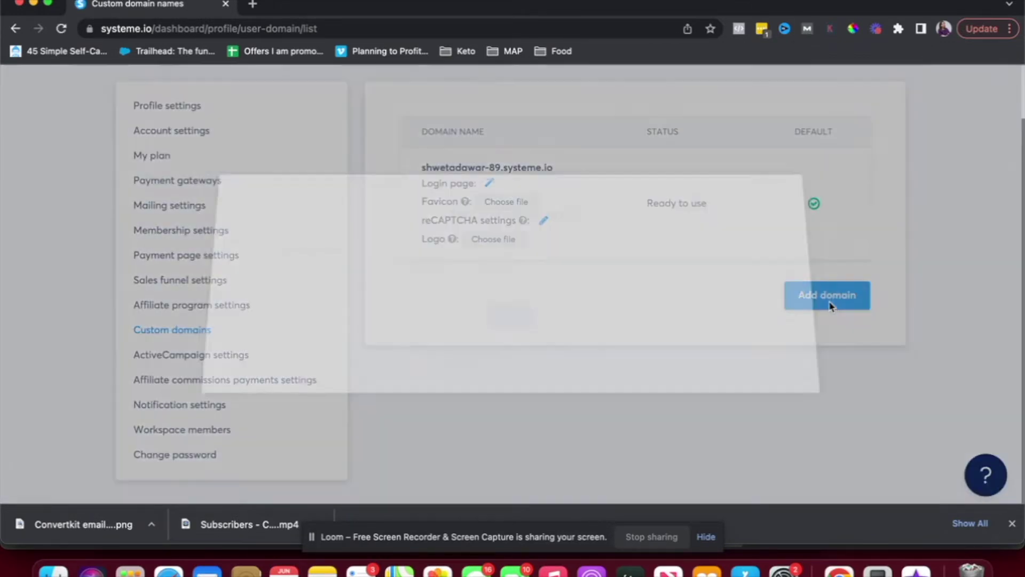
{"action": "type", "text": "www.sh"}
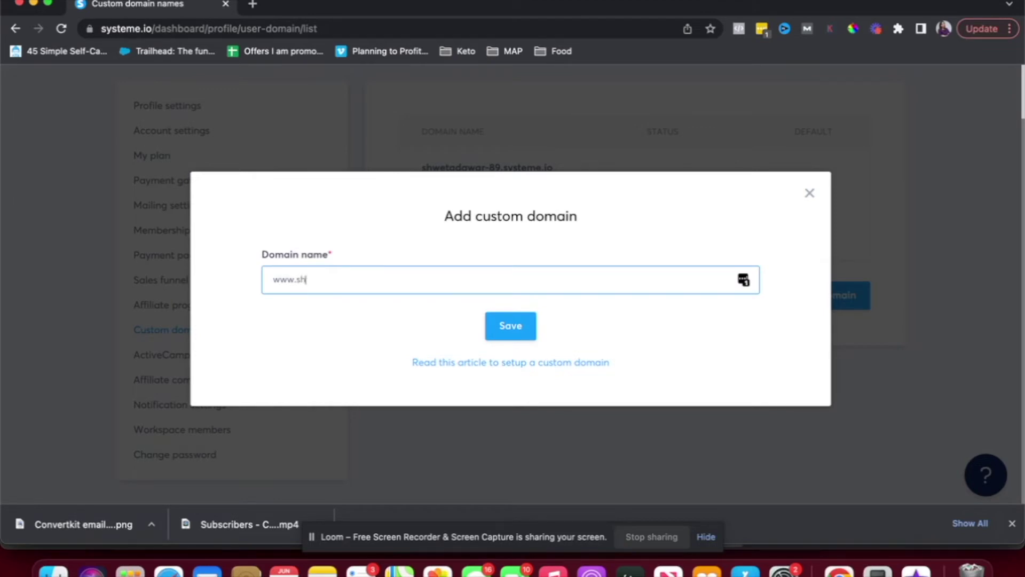
{"action": "type", "text": "wetadawar.com"}
{"action": "left_click", "coordinate": [504, 337]}
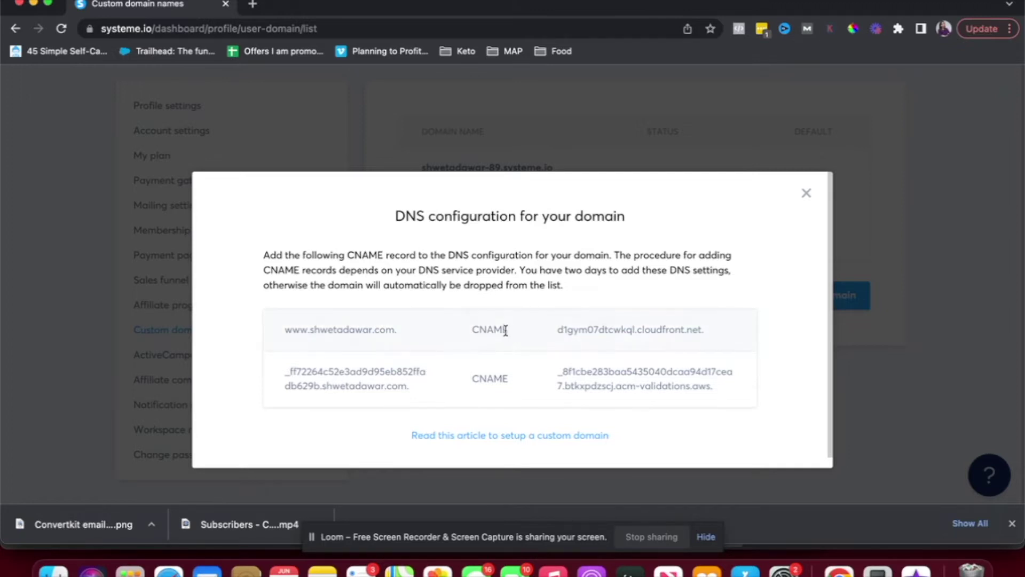
Review the CNAME records in the DNS configuration for the new domain and close the instructions
{"action": "scroll", "coordinate": [506, 331], "scroll_direction": "down", "scroll_amount": 1}
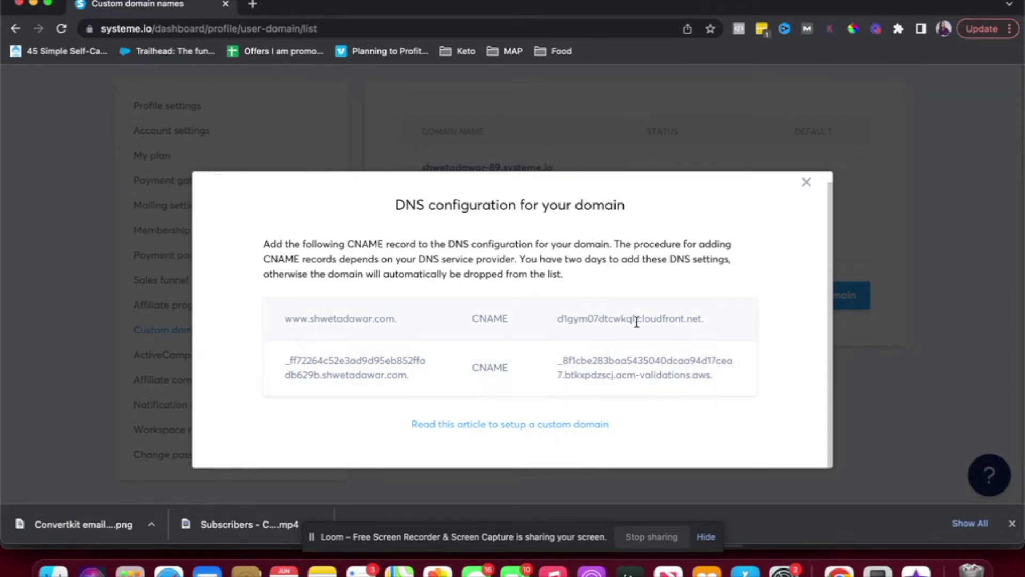
{"action": "left_click_drag", "start_coordinate": [709, 328], "coordinate": [555, 328]}
{"action": "left_click", "coordinate": [295, 319]}
{"action": "scroll", "coordinate": [805, 191], "scroll_direction": "up", "scroll_amount": 1}
{"action": "left_click", "coordinate": [806, 191]}
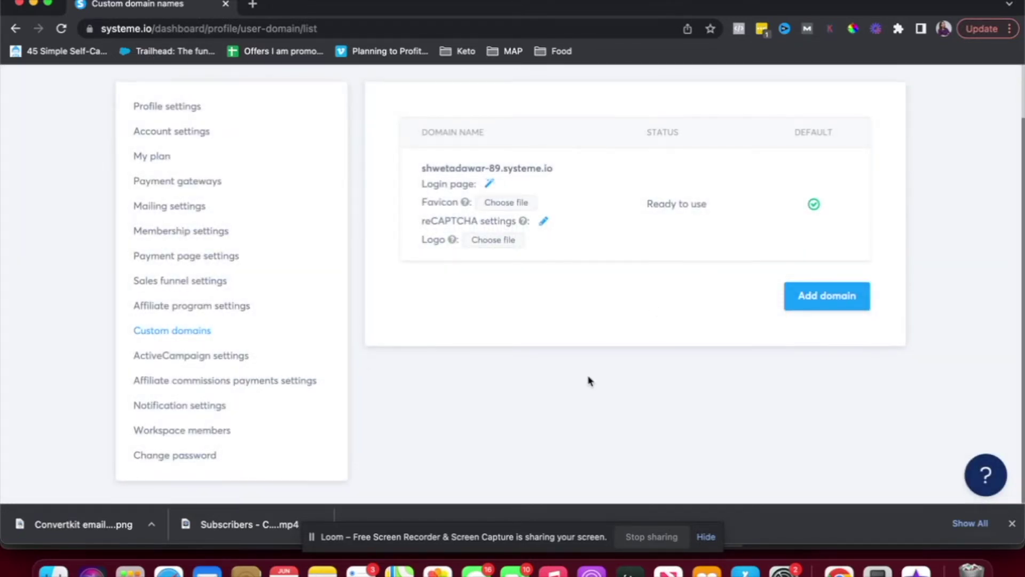
Return to the mailing settings and check the sender email address without changing it
{"action": "scroll", "coordinate": [588, 379], "scroll_direction": "up", "scroll_amount": 2}
{"action": "left_click", "coordinate": [160, 268]}
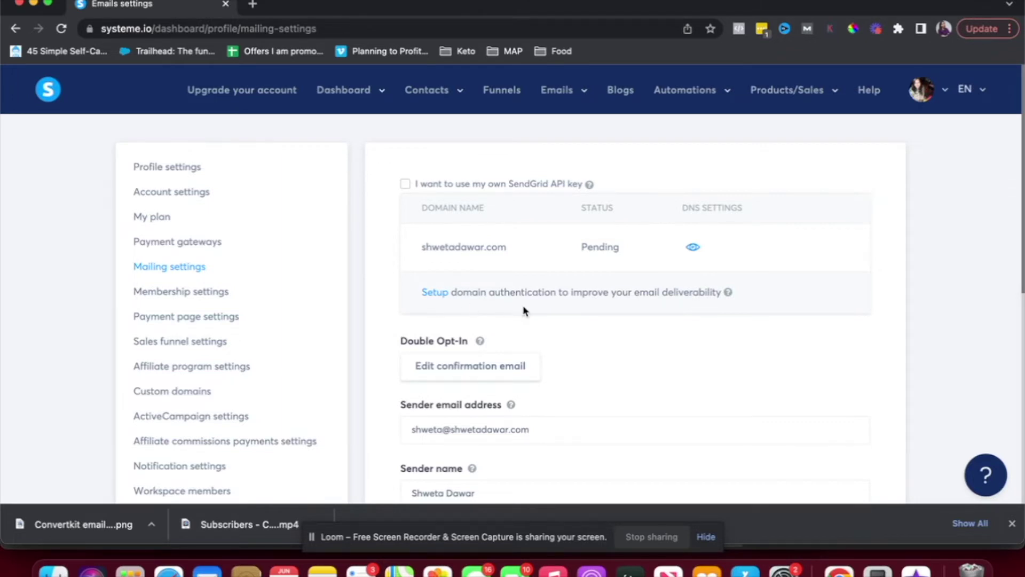
{"action": "scroll", "coordinate": [539, 312], "scroll_direction": "down", "scroll_amount": 5}
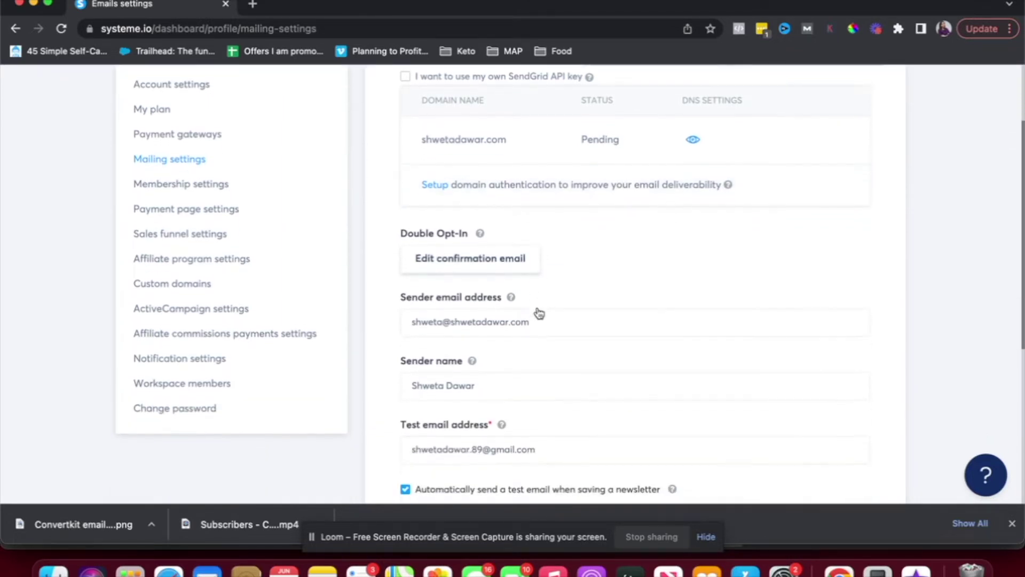
{"action": "left_click", "coordinate": [442, 318]}
{"action": "double_click", "coordinate": [441, 319]}
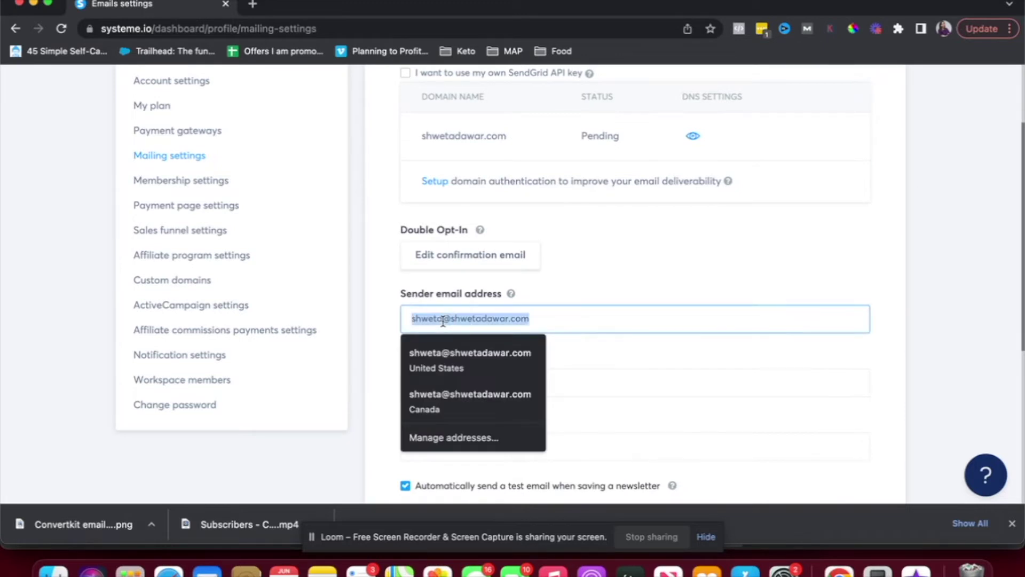
{"action": "left_click", "coordinate": [588, 295]}
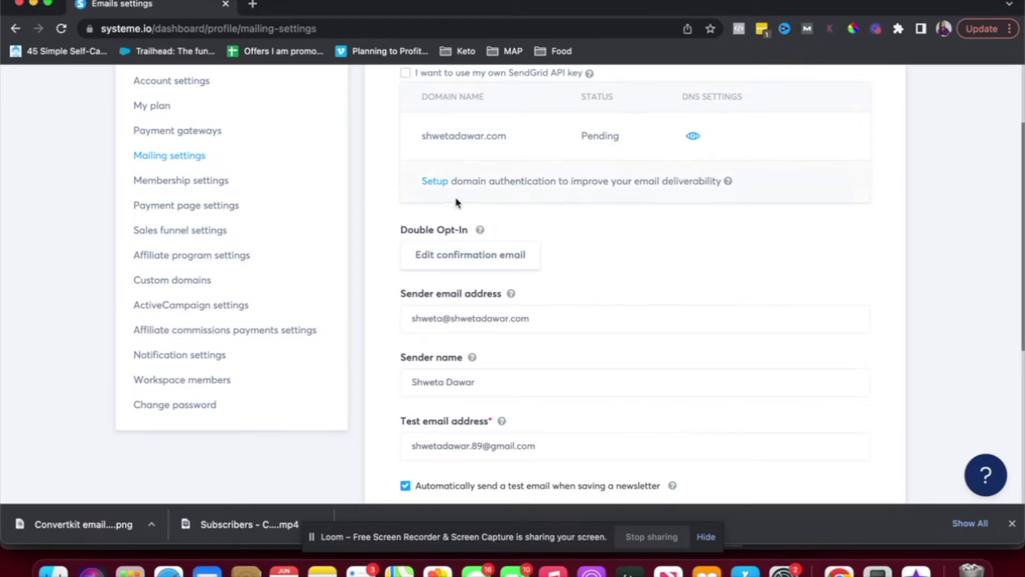
Try to set up domain authentication for the account owner's domain including the www prefix
{"action": "left_click", "coordinate": [430, 182]}
{"action": "left_click", "coordinate": [469, 289]}
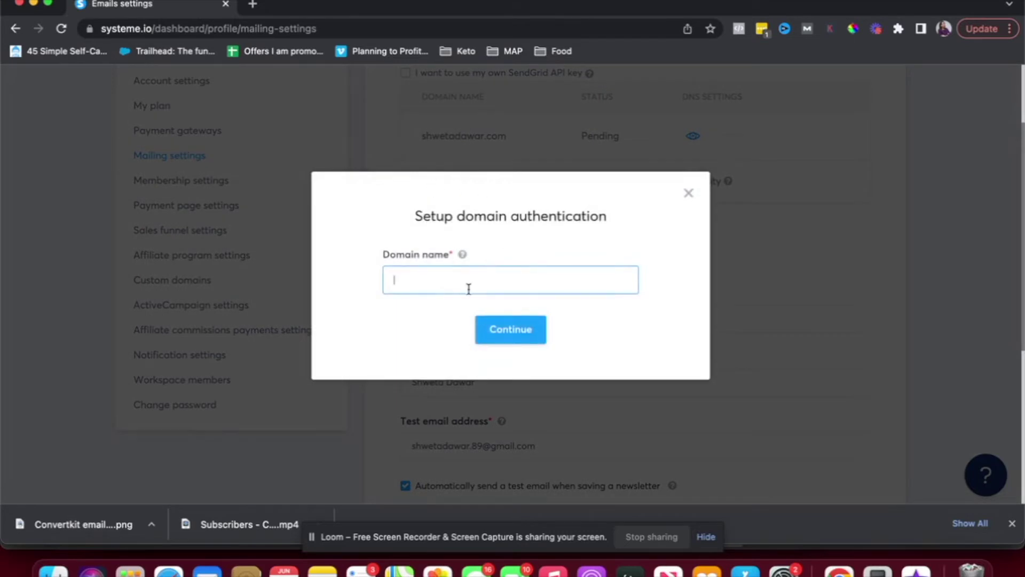
{"action": "type", "text": "www.shwetadawar.com"}
{"action": "key", "text": "BackSpace"}
{"action": "key", "text": "BackSpace"}
{"action": "type", "text": "om"}
{"action": "left_click", "coordinate": [510, 335]}
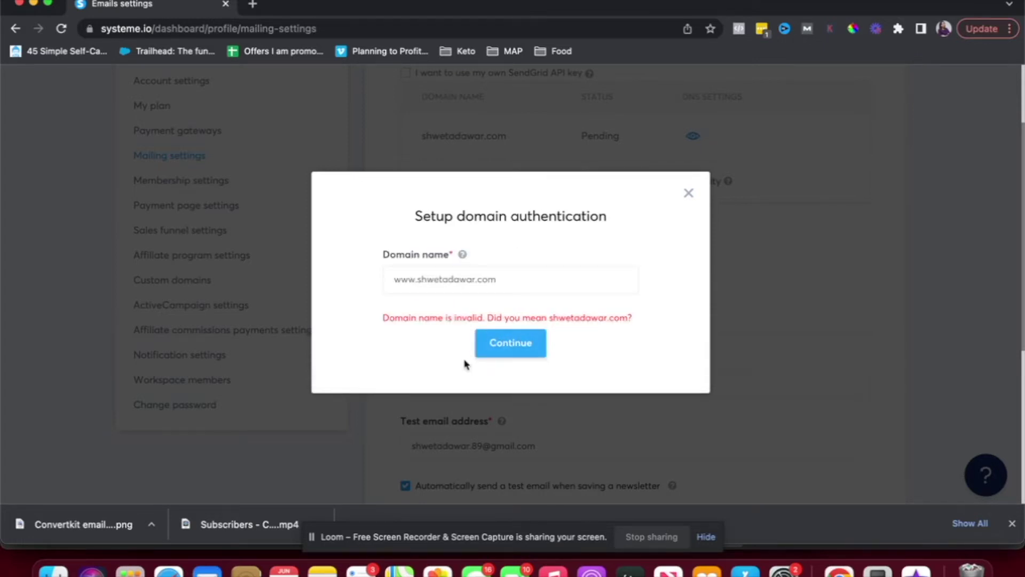
Try to authenticate the same domain without the www prefix and close the domain authentication setup
{"action": "left_click_drag", "start_coordinate": [418, 280], "coordinate": [382, 277]}
{"action": "key", "text": "BackSpace"}
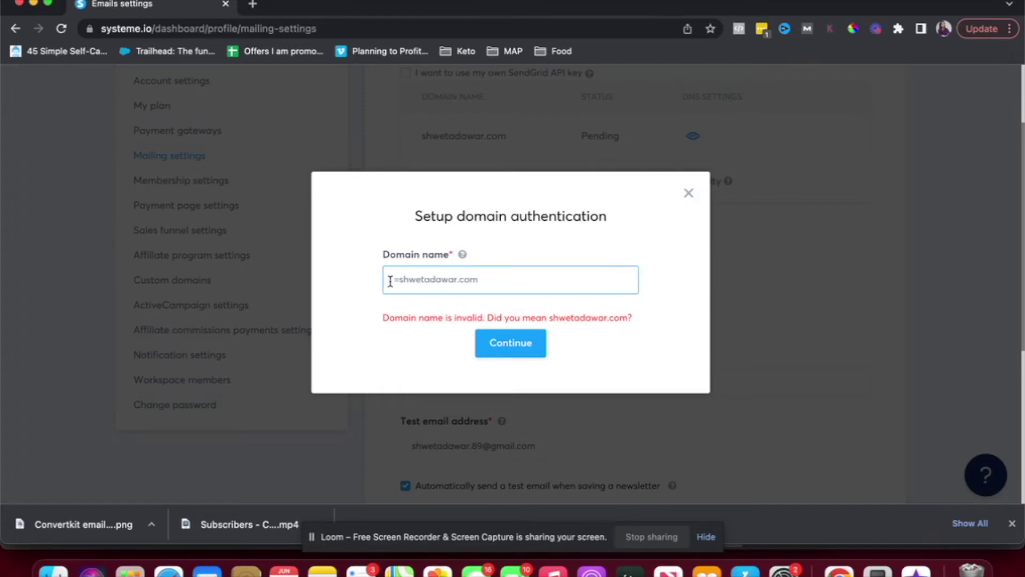
{"action": "left_click", "coordinate": [481, 342]}
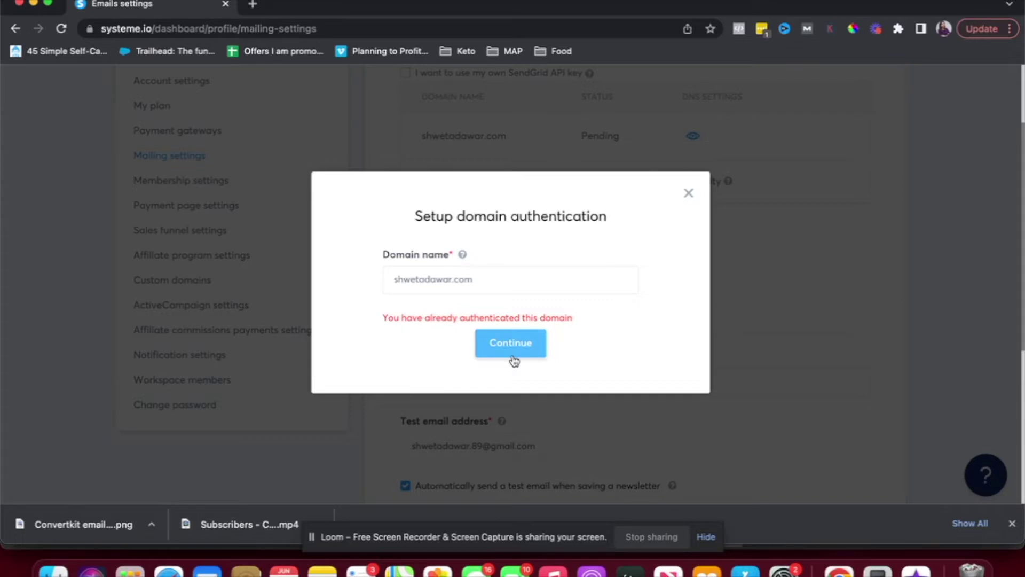
{"action": "left_click", "coordinate": [688, 193]}
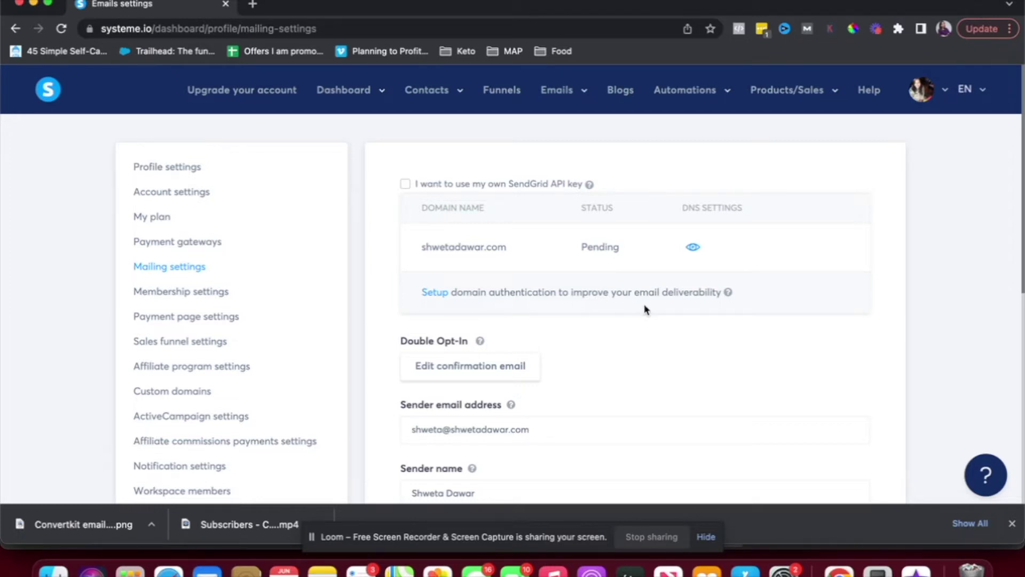
Open the main dashboard, review its new leads, sales and live updates areas, and bring up the list of dashboard views
{"action": "left_click", "coordinate": [341, 99]}
{"action": "left_click", "coordinate": [340, 122]}
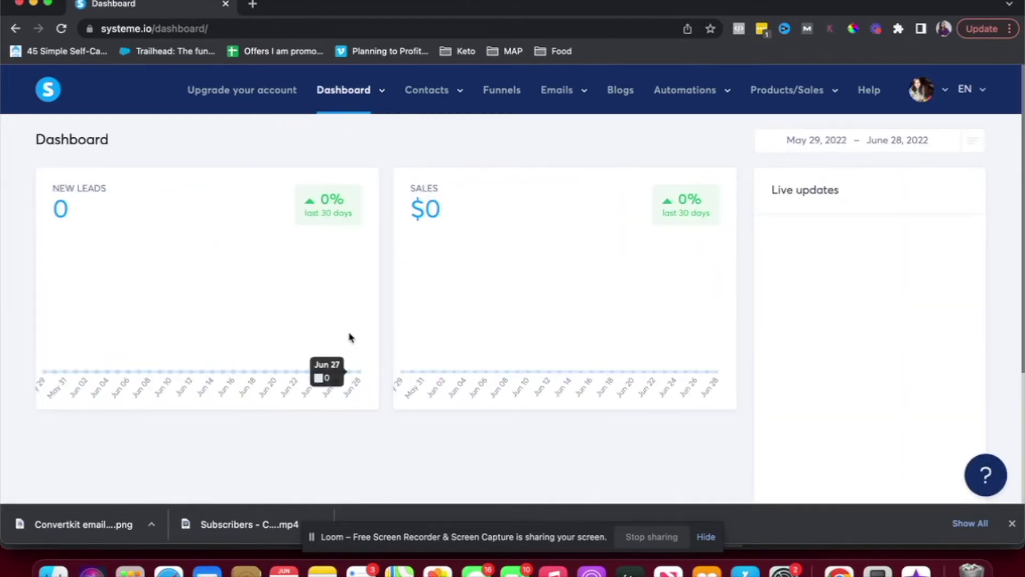
{"action": "scroll", "coordinate": [451, 299], "scroll_direction": "down", "scroll_amount": 3}
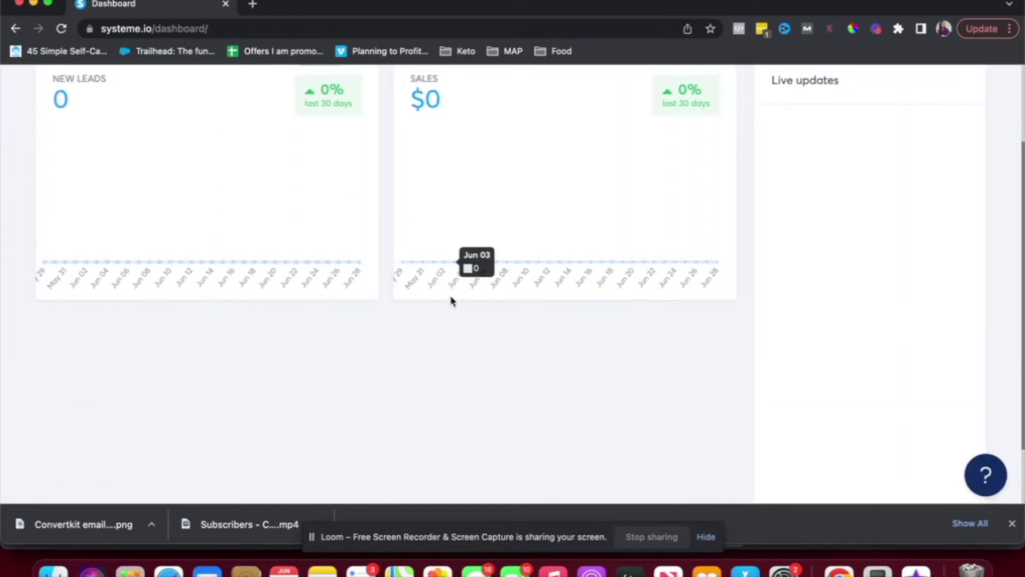
{"action": "scroll", "coordinate": [451, 299], "scroll_direction": "up", "scroll_amount": 3}
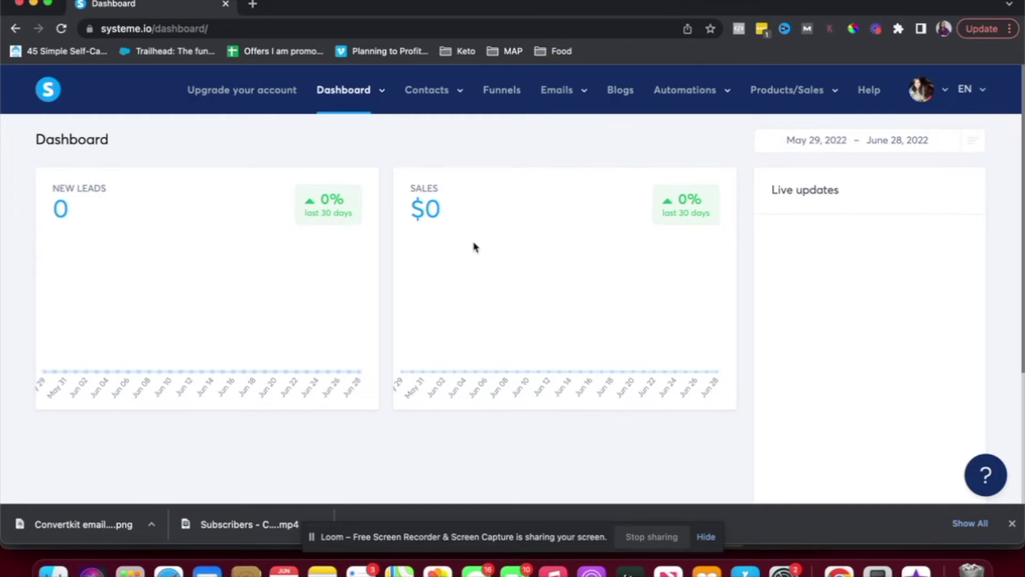
{"action": "mouse_move", "coordinate": [335, 95]}
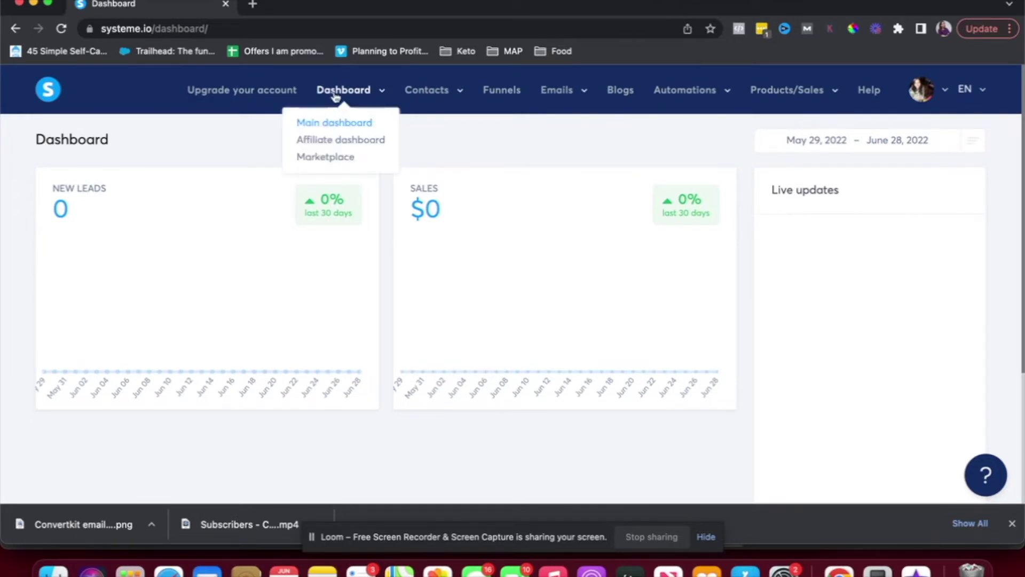
Open the affiliate dashboard and review its total stats, earnings snapshot and the affiliate link for promoting systeme.io
{"action": "left_click", "coordinate": [338, 144]}
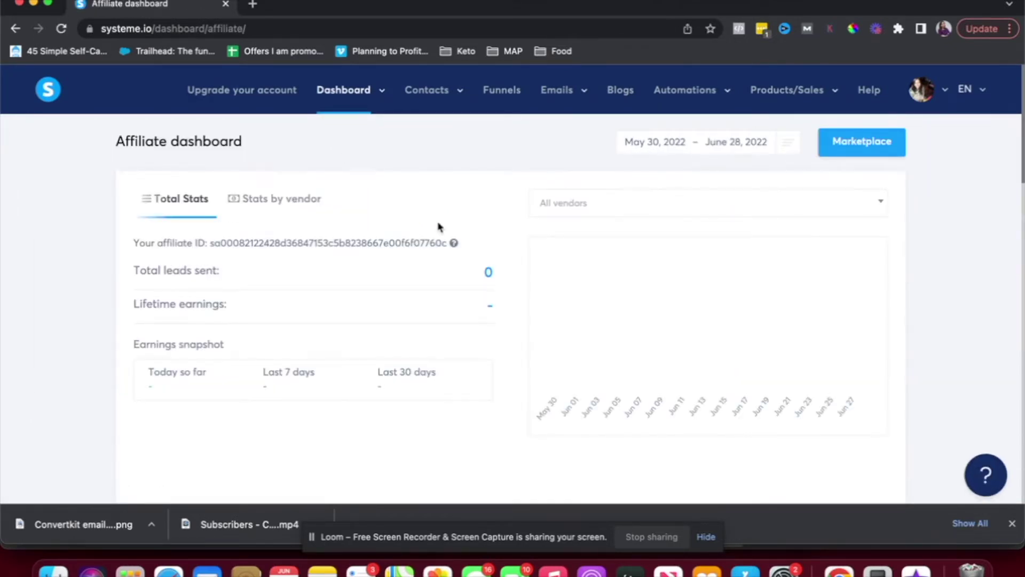
{"action": "scroll", "coordinate": [438, 227], "scroll_direction": "down", "scroll_amount": 2}
{"action": "scroll", "coordinate": [438, 227], "scroll_direction": "down", "scroll_amount": 2}
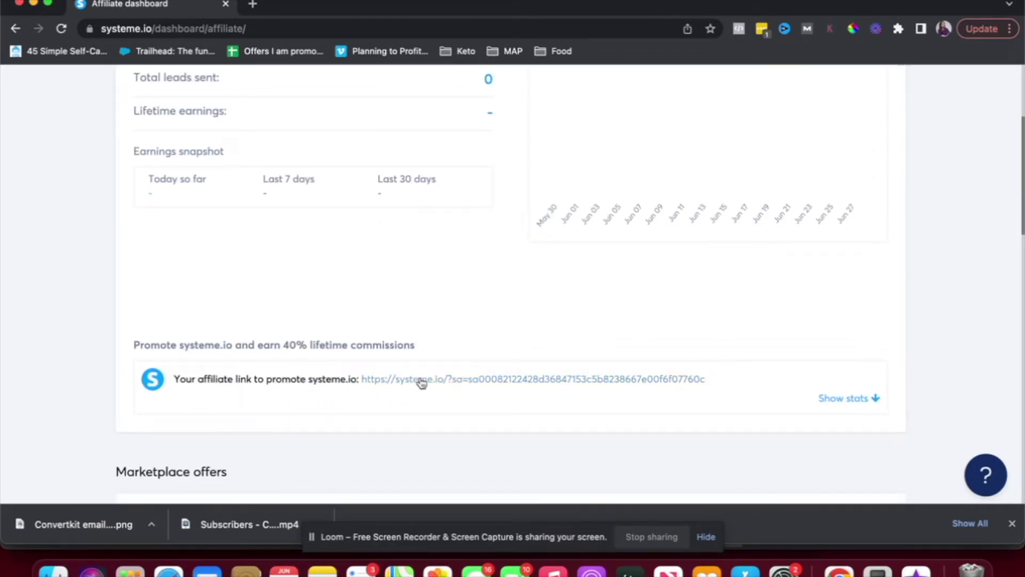
{"action": "scroll", "coordinate": [383, 318], "scroll_direction": "up", "scroll_amount": 4}
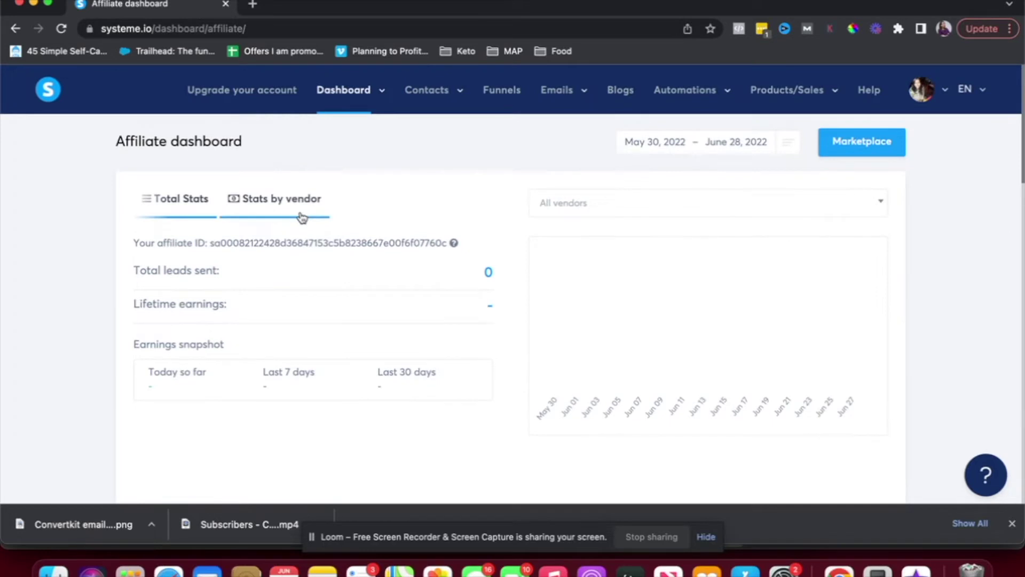
Open the marketplace and browse the listed offers with their commission rates and categories
{"action": "mouse_move", "coordinate": [329, 118]}
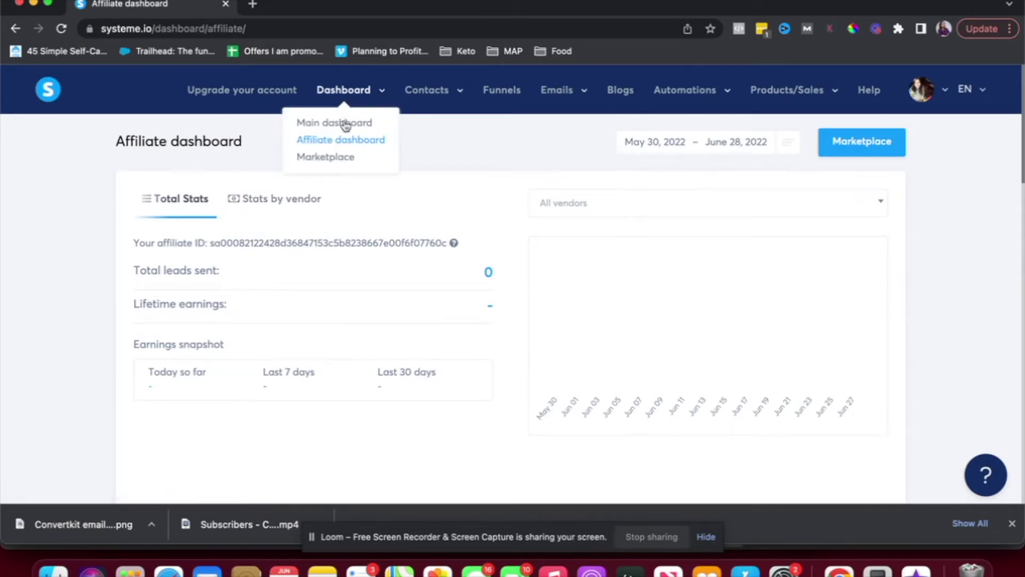
{"action": "left_click", "coordinate": [341, 165]}
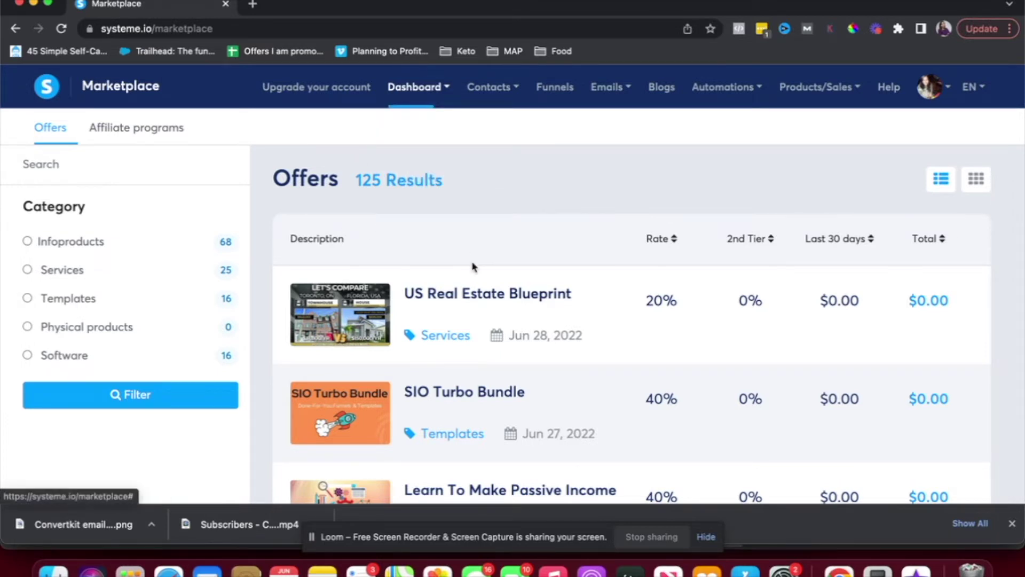
{"action": "scroll", "coordinate": [472, 266], "scroll_direction": "down", "scroll_amount": 2}
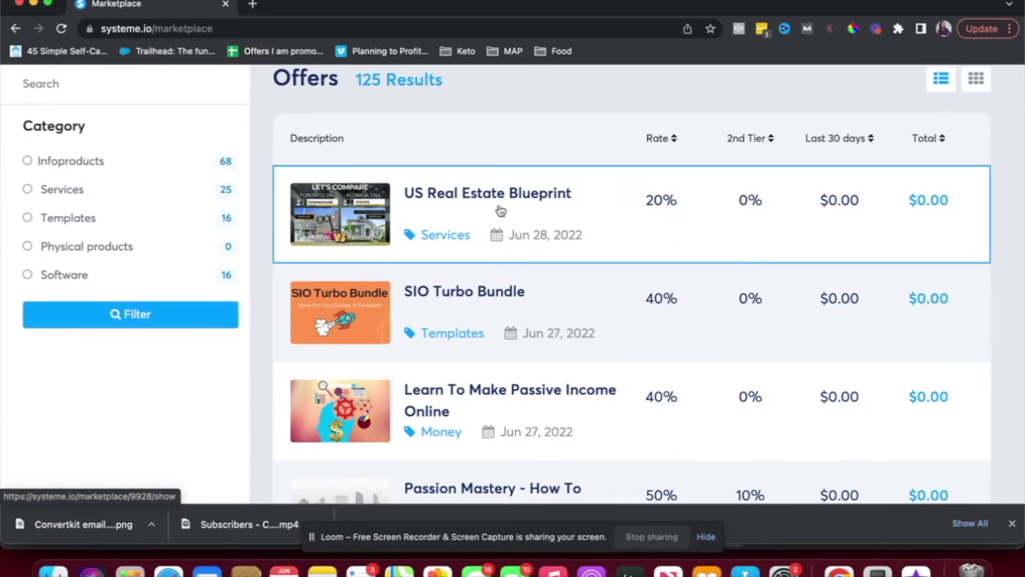
{"action": "scroll", "coordinate": [501, 210], "scroll_direction": "down", "scroll_amount": 2}
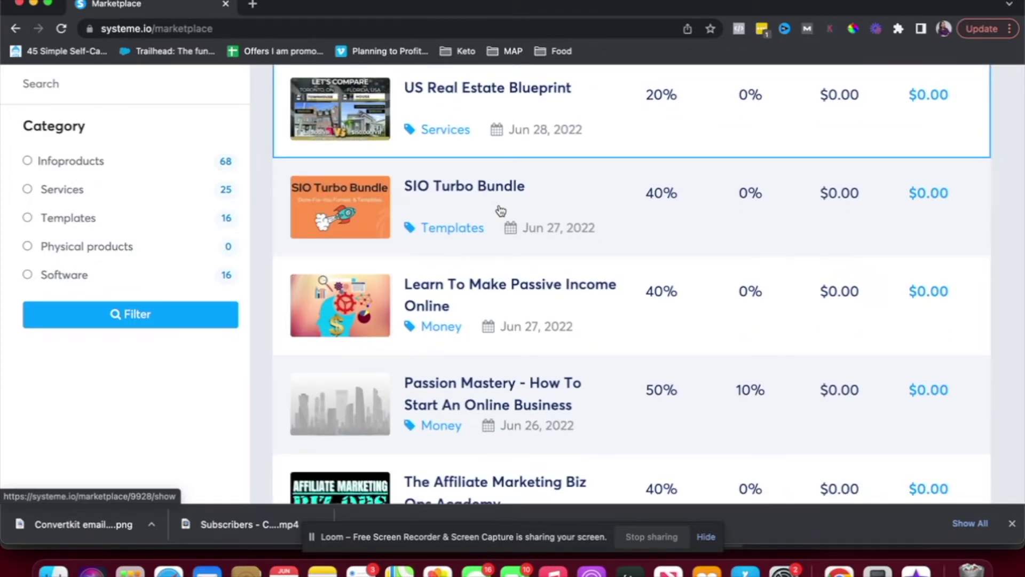
{"action": "scroll", "coordinate": [501, 210], "scroll_direction": "down", "scroll_amount": 1}
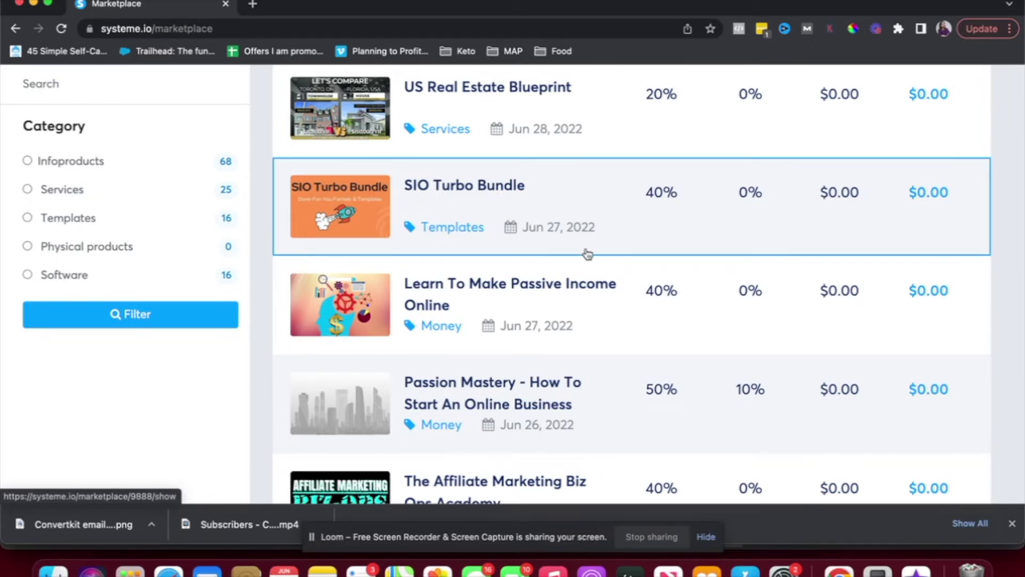
{"action": "scroll", "coordinate": [588, 253], "scroll_direction": "up", "scroll_amount": 3}
{"action": "scroll", "coordinate": [588, 254], "scroll_direction": "down", "scroll_amount": 5}
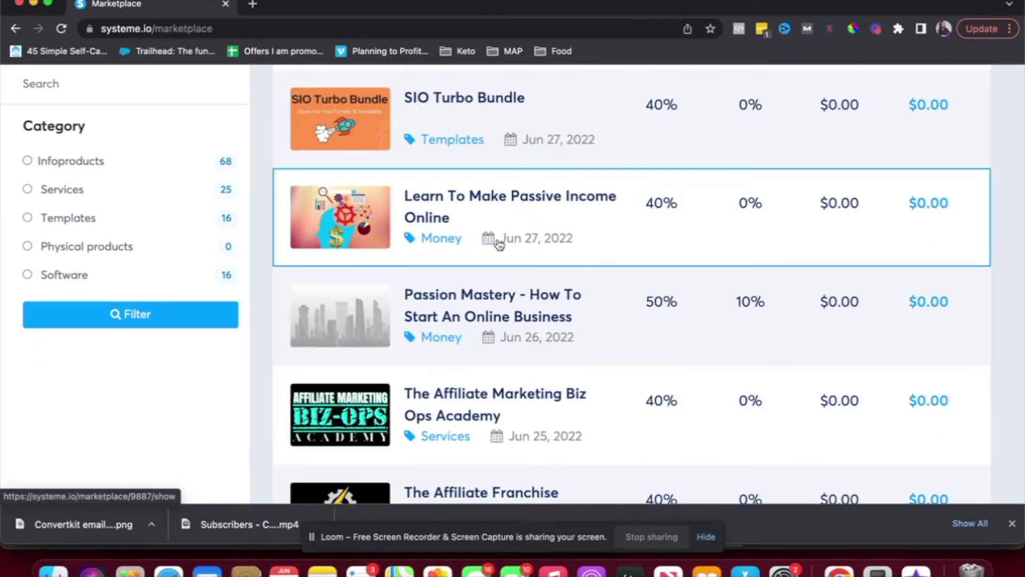
{"action": "scroll", "coordinate": [501, 267], "scroll_direction": "down", "scroll_amount": 2}
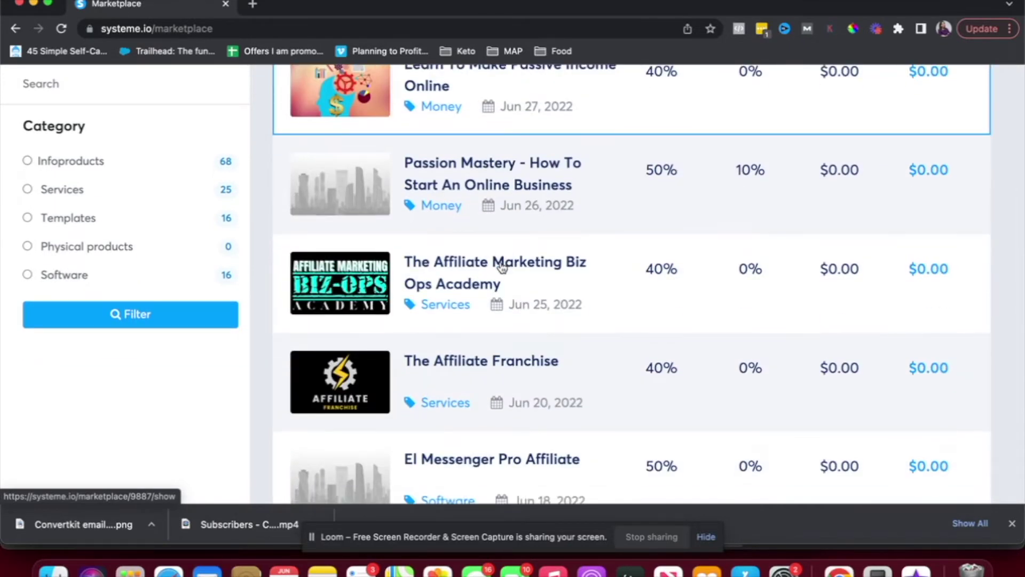
{"action": "scroll", "coordinate": [626, 414], "scroll_direction": "up", "scroll_amount": 7}
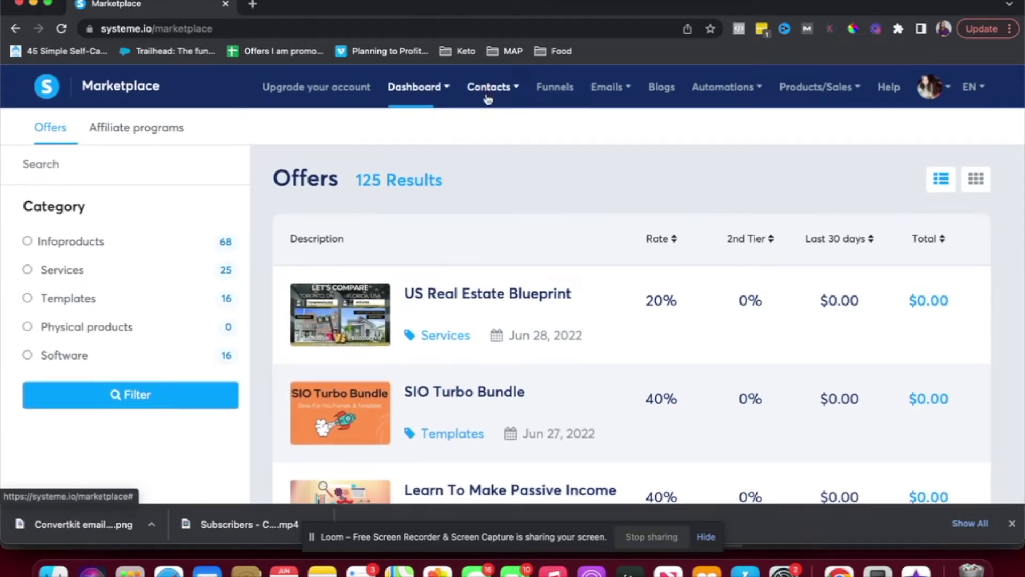
Open the contacts list and look through the fields available for filtering contacts
{"action": "mouse_move", "coordinate": [487, 99]}
{"action": "left_click", "coordinate": [491, 122]}
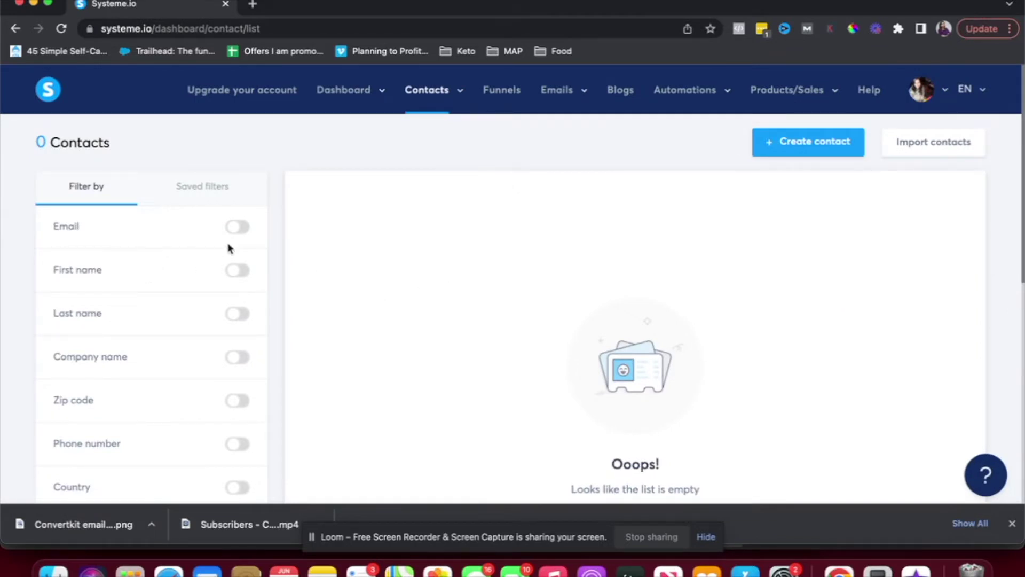
{"action": "scroll", "coordinate": [134, 279], "scroll_direction": "down", "scroll_amount": 5}
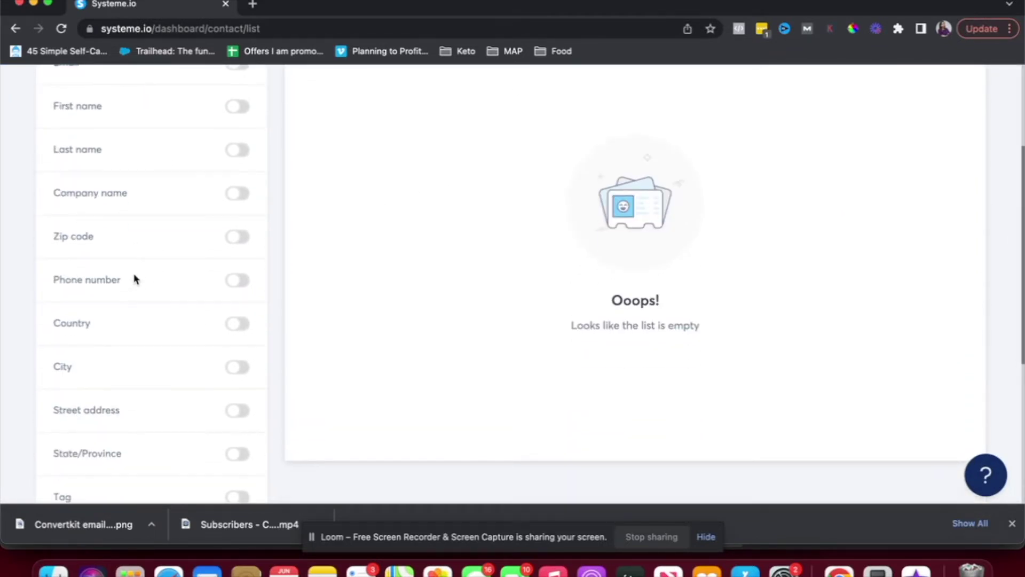
{"action": "scroll", "coordinate": [132, 407], "scroll_direction": "up", "scroll_amount": 5}
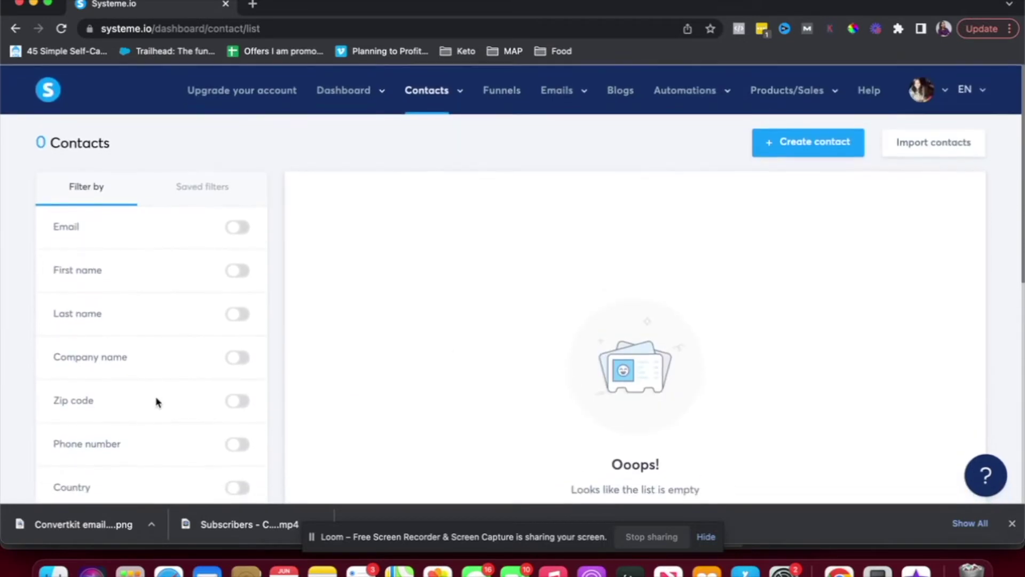
Open the form for creating a contact and review its contact fields, language setting and tag selection
{"action": "left_click", "coordinate": [792, 152]}
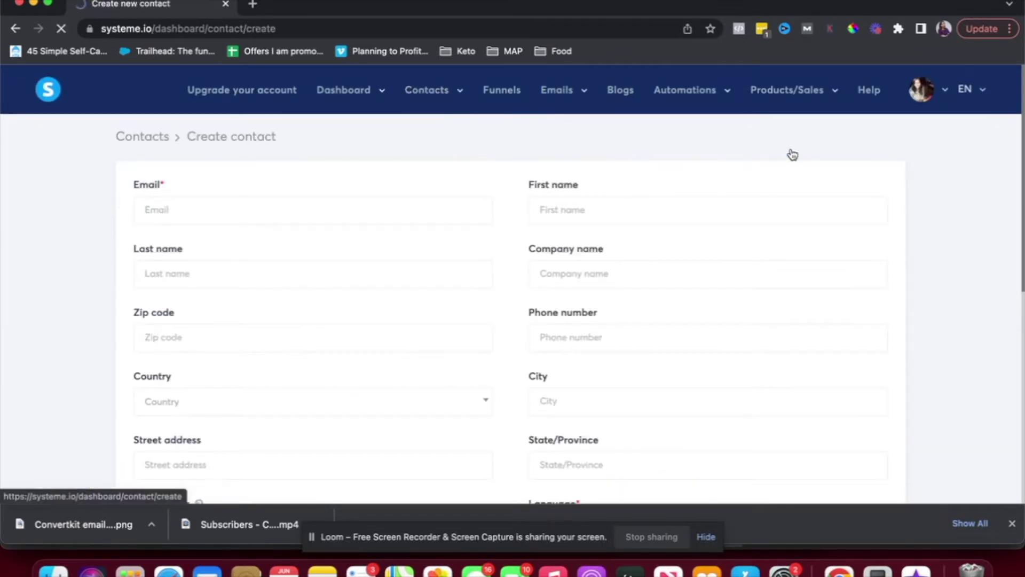
{"action": "left_click", "coordinate": [312, 212]}
{"action": "left_click", "coordinate": [377, 265]}
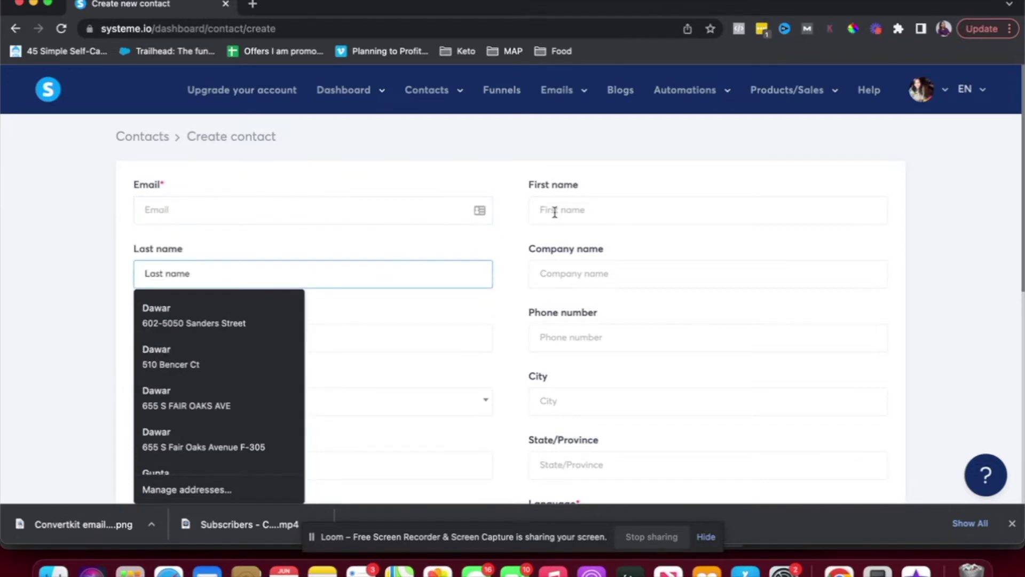
{"action": "left_click", "coordinate": [366, 188]}
{"action": "scroll", "coordinate": [376, 371], "scroll_direction": "down", "scroll_amount": 5}
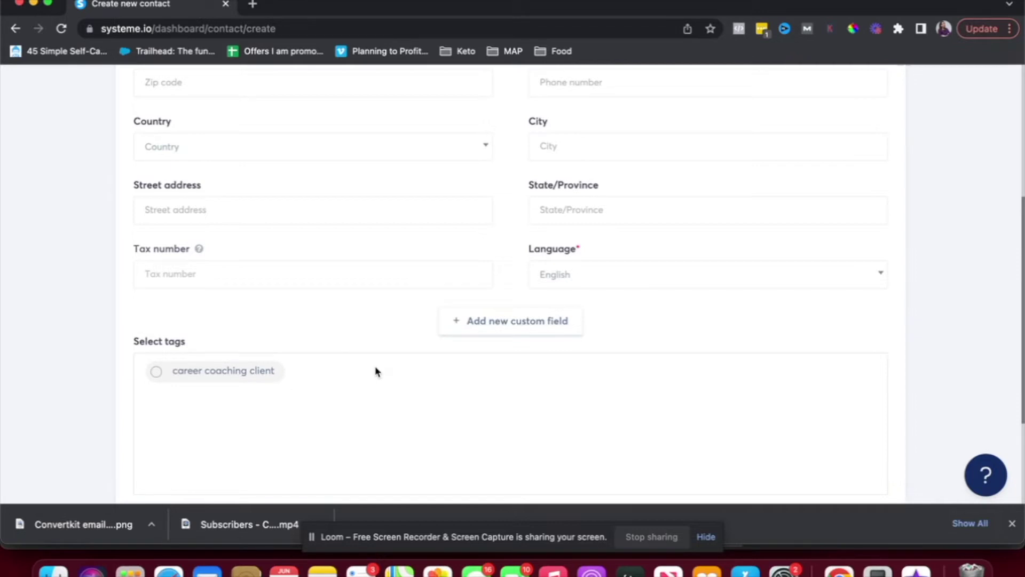
Open the setup for a new custom contact field, check what its unique key is for, and close it
{"action": "left_click", "coordinate": [448, 330]}
{"action": "scroll", "coordinate": [456, 315], "scroll_direction": "down", "scroll_amount": 1}
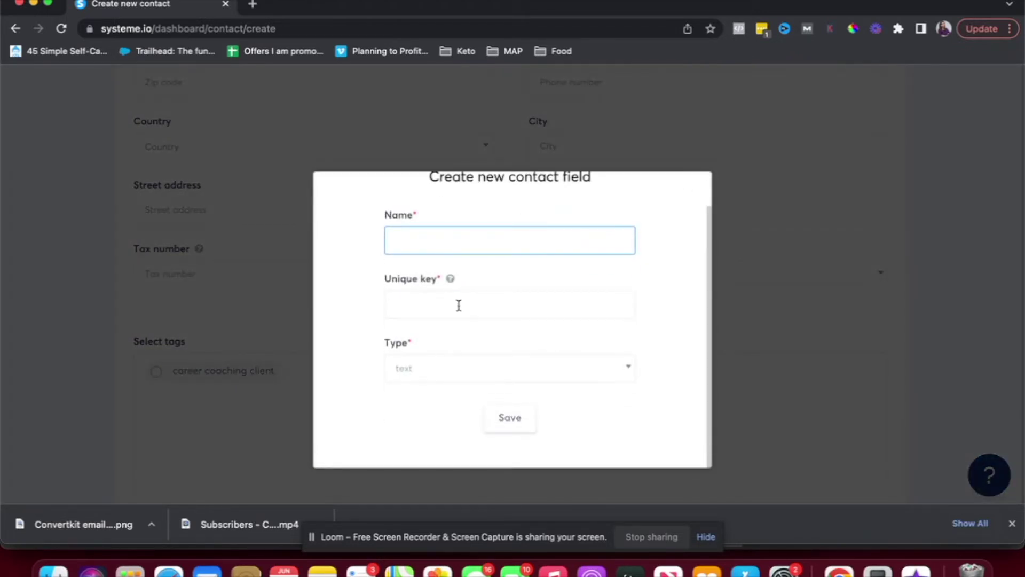
{"action": "mouse_move", "coordinate": [453, 286]}
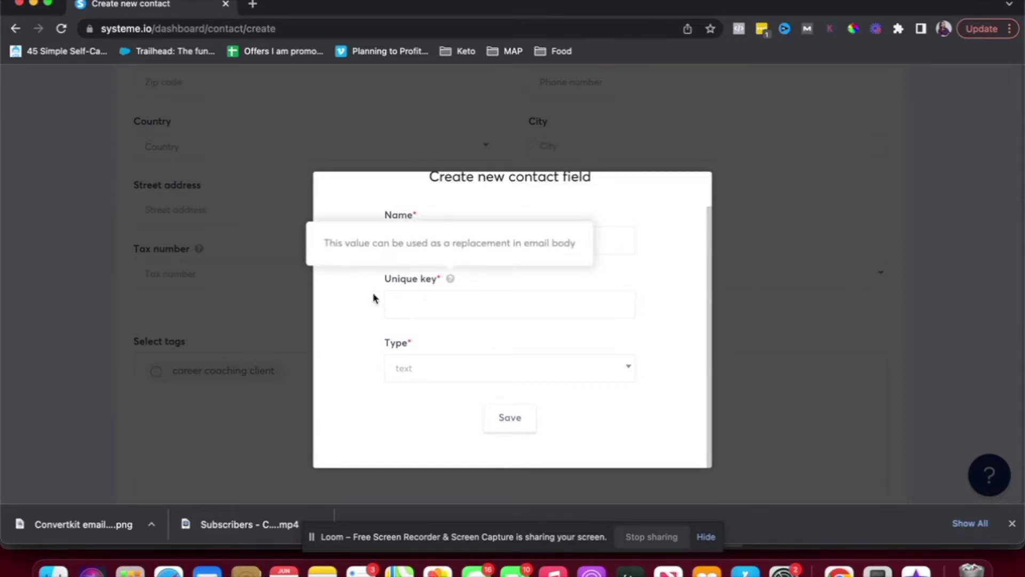
{"action": "left_click", "coordinate": [494, 421]}
{"action": "scroll", "coordinate": [632, 250], "scroll_direction": "up", "scroll_amount": 1}
{"action": "left_click", "coordinate": [685, 194]}
Leave the contact form and open the list of contact tags to check the career coaching client tag
{"action": "scroll", "coordinate": [568, 165], "scroll_direction": "up", "scroll_amount": 5}
{"action": "mouse_move", "coordinate": [455, 96]}
{"action": "left_click", "coordinate": [411, 141]}
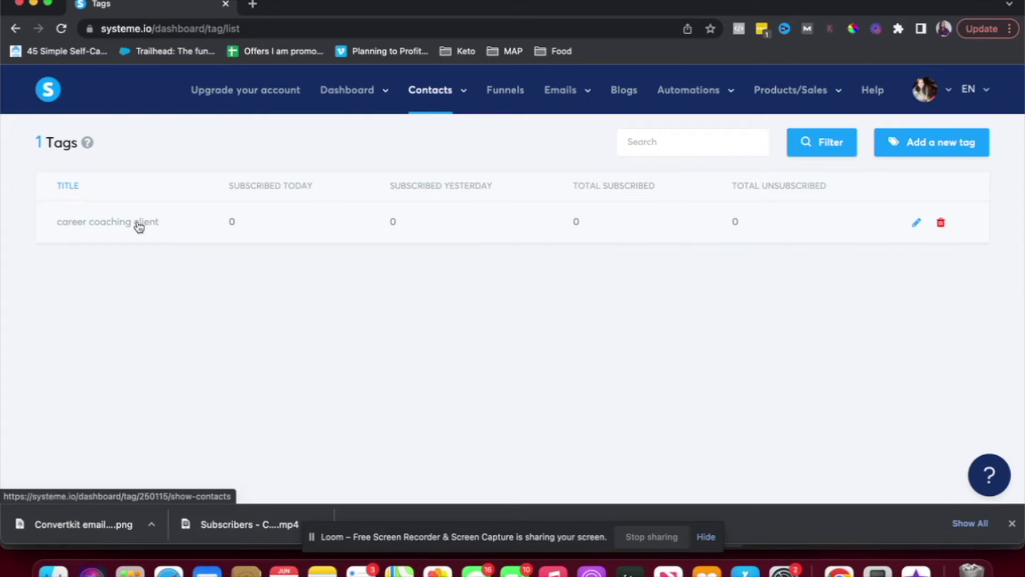
Open the blogs area, start a new blog and check its domain choices and URL path, keeping the systeme.io subdomain
{"action": "left_click", "coordinate": [627, 98]}
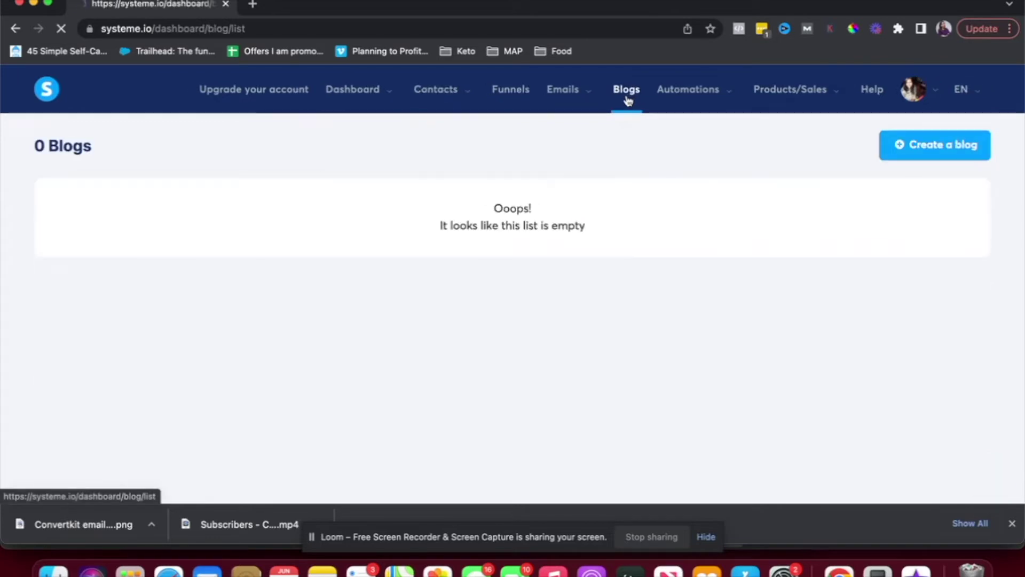
{"action": "left_click", "coordinate": [951, 159]}
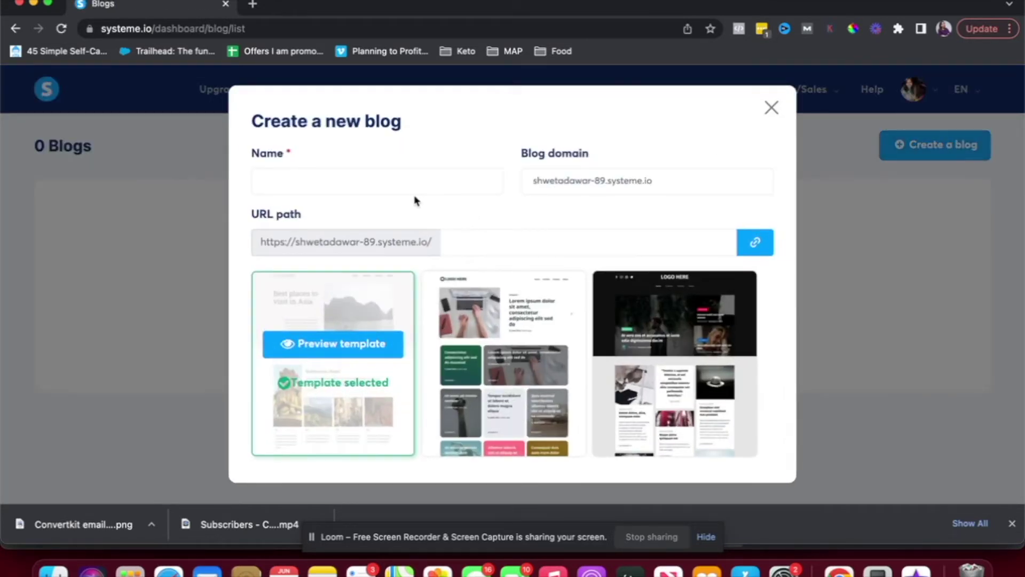
{"action": "left_click", "coordinate": [577, 188]}
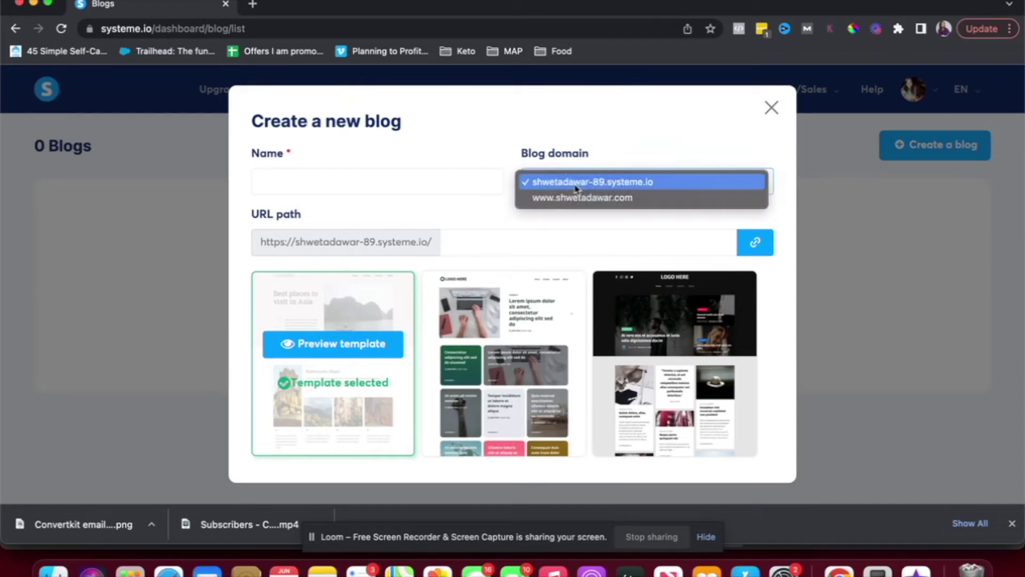
{"action": "left_click", "coordinate": [575, 187]}
{"action": "left_click", "coordinate": [503, 241]}
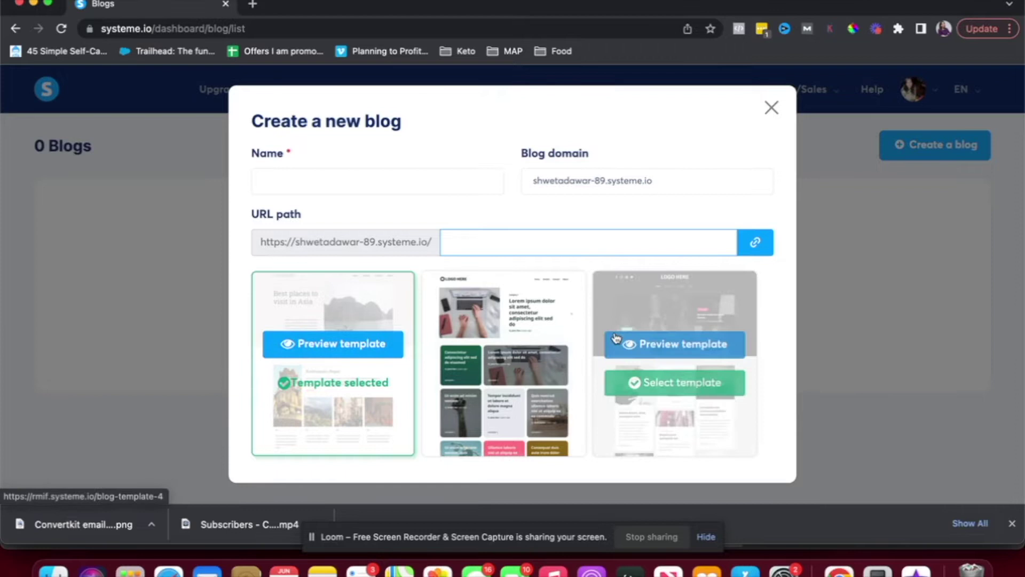
Browse the available blog templates and close the new blog form without creating a blog
{"action": "scroll", "coordinate": [615, 338], "scroll_direction": "down", "scroll_amount": 2}
{"action": "scroll", "coordinate": [615, 338], "scroll_direction": "down", "scroll_amount": 4}
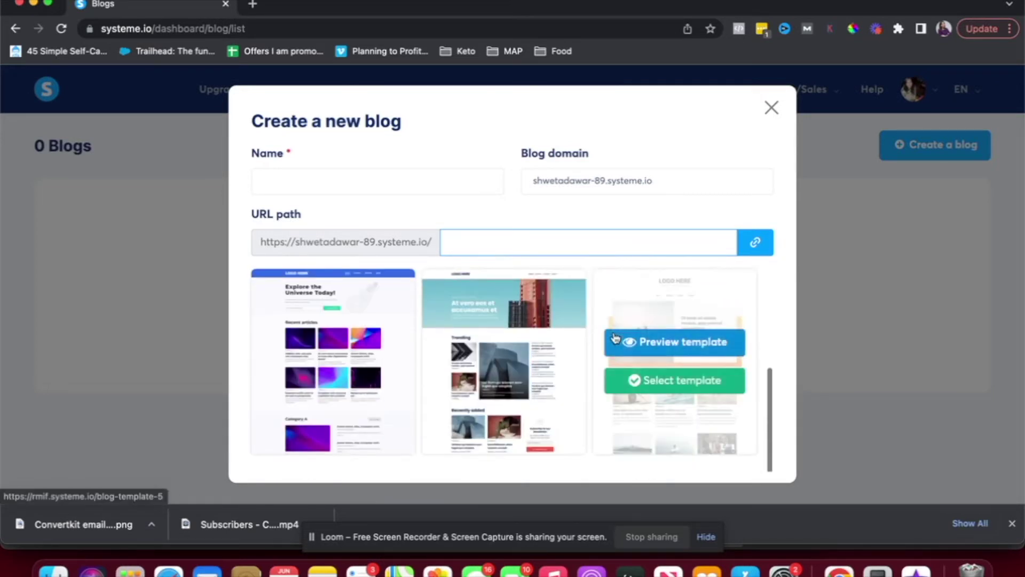
{"action": "scroll", "coordinate": [616, 338], "scroll_direction": "down", "scroll_amount": 3}
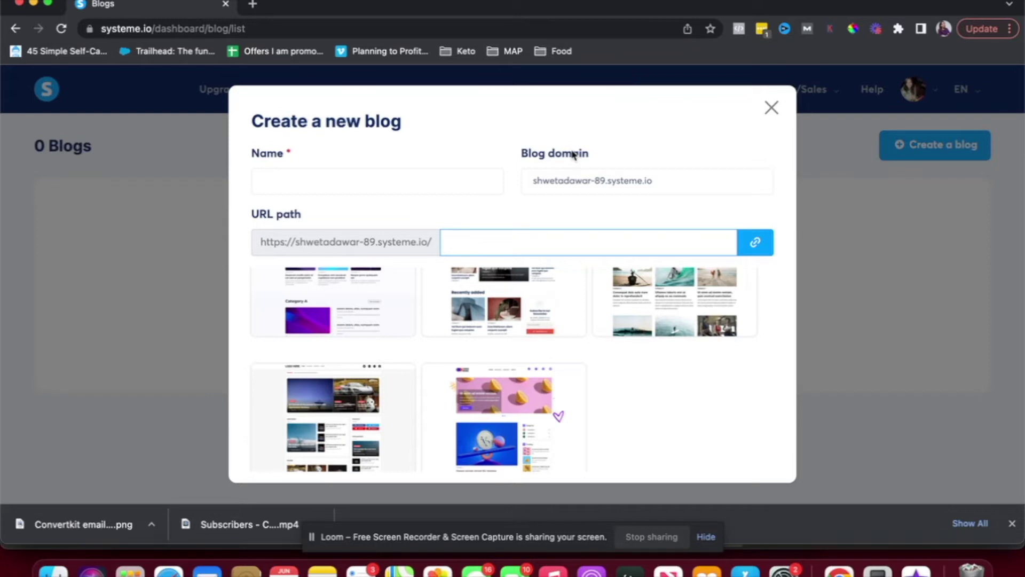
{"action": "left_click", "coordinate": [772, 108]}
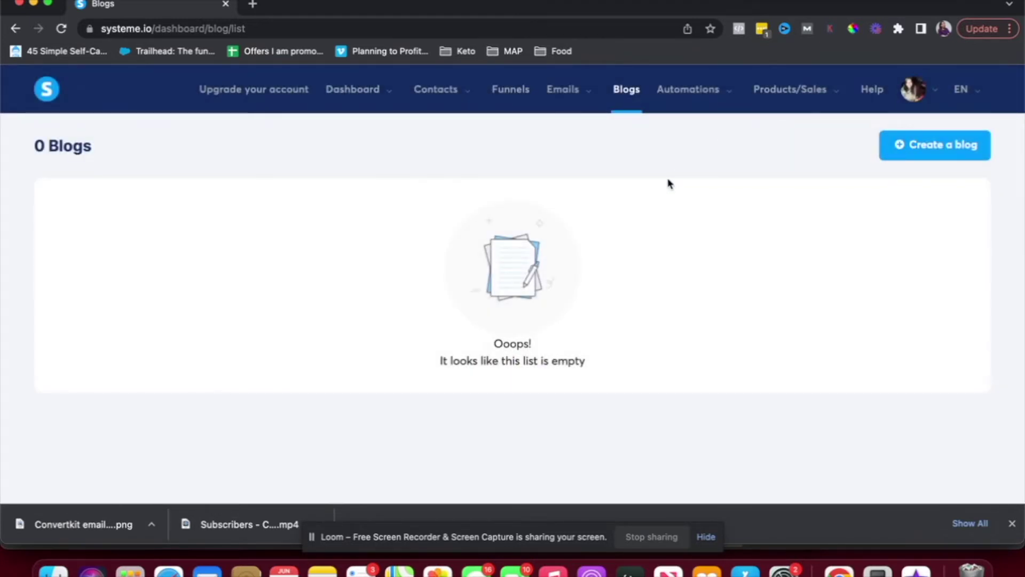
Create a physical product named test
{"action": "mouse_move", "coordinate": [799, 98]}
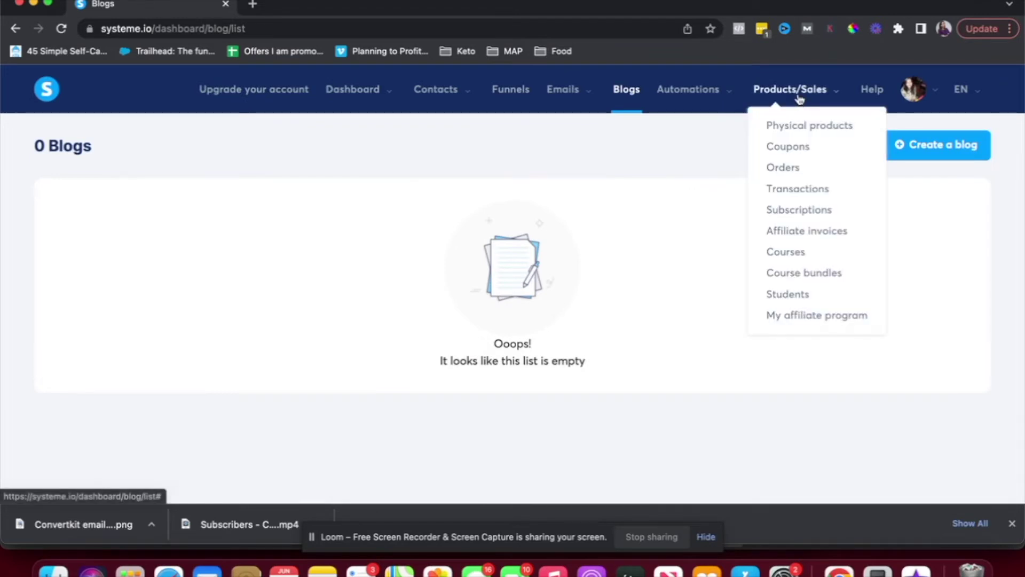
{"action": "left_click", "coordinate": [805, 128]}
{"action": "left_click", "coordinate": [890, 140]}
{"action": "scroll", "coordinate": [535, 277], "scroll_direction": "down", "scroll_amount": 1}
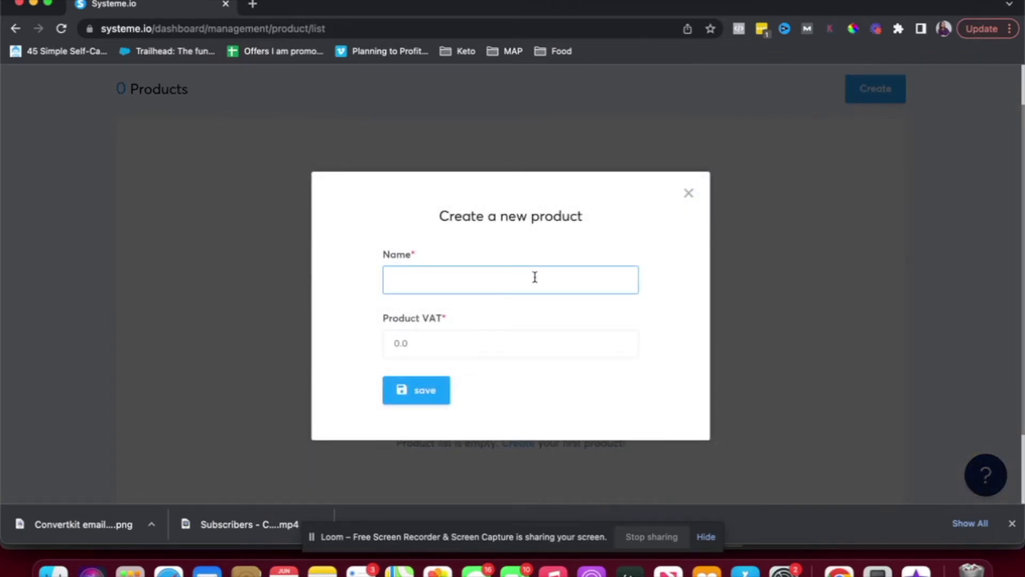
{"action": "left_click", "coordinate": [393, 395]}
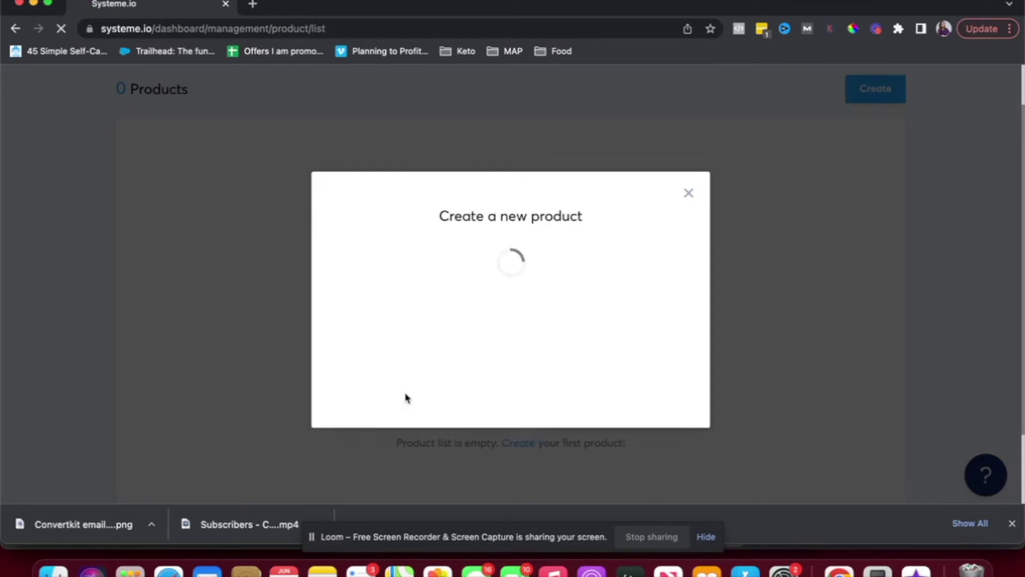
Add a new attribute named color to the test product
{"action": "scroll", "coordinate": [454, 342], "scroll_direction": "down", "scroll_amount": 3}
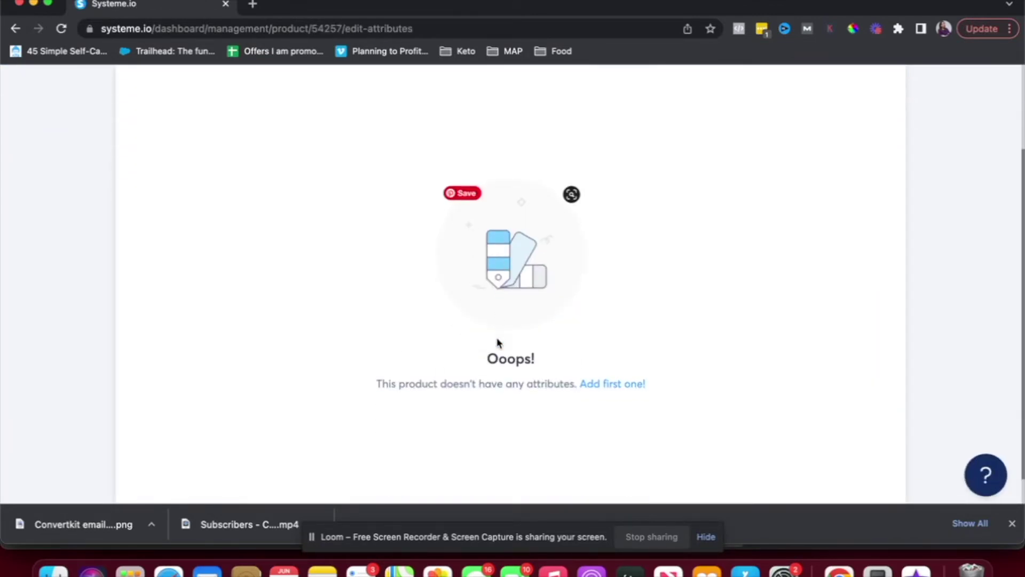
{"action": "scroll", "coordinate": [498, 343], "scroll_direction": "up", "scroll_amount": 3}
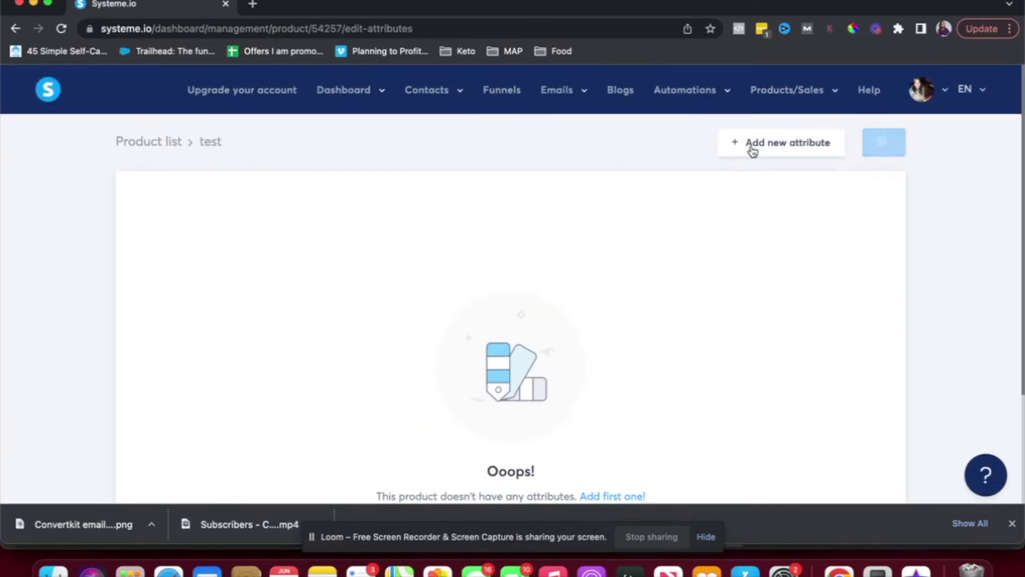
{"action": "left_click", "coordinate": [752, 149]}
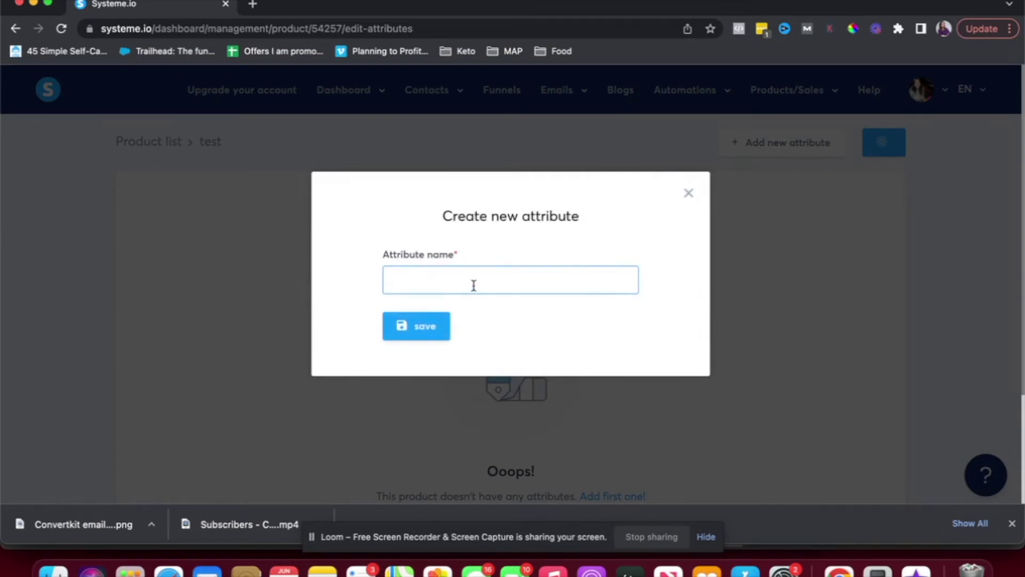
{"action": "type", "text": "color"}
{"action": "left_click", "coordinate": [419, 337]}
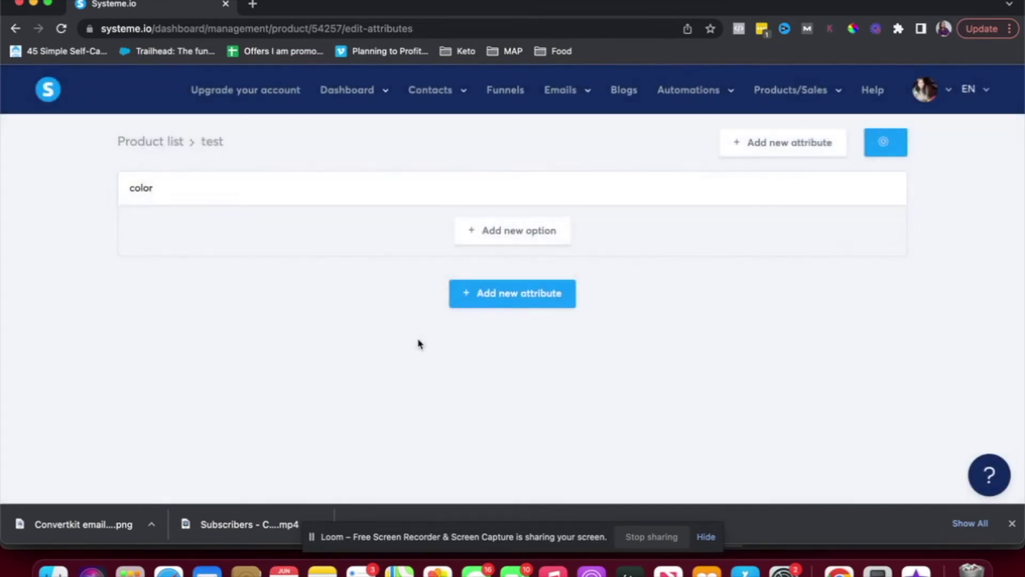
Add the options green and blue to the color attribute of the test product
{"action": "left_click", "coordinate": [505, 231]}
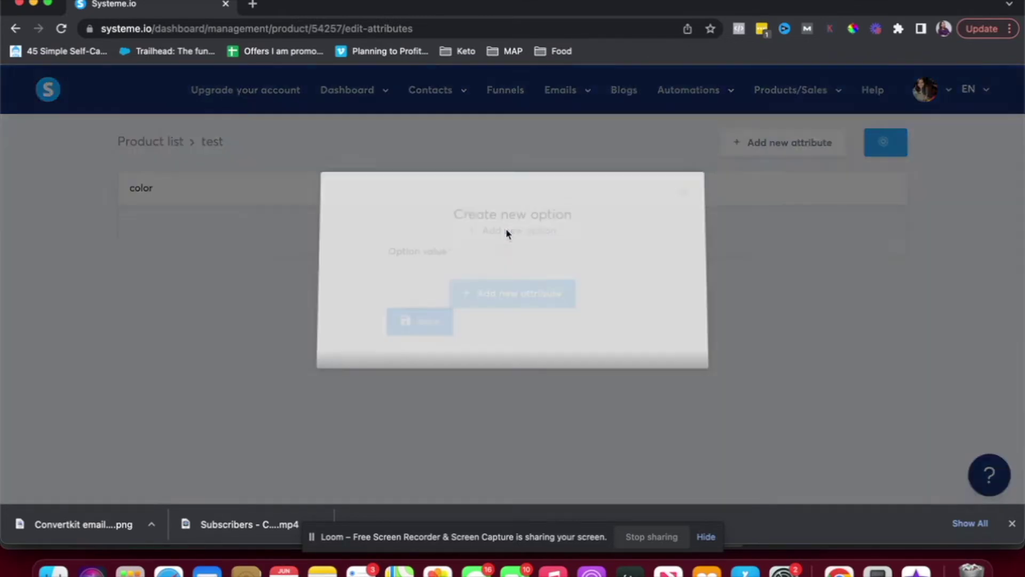
{"action": "left_click", "coordinate": [445, 270]}
{"action": "type", "text": "green"}
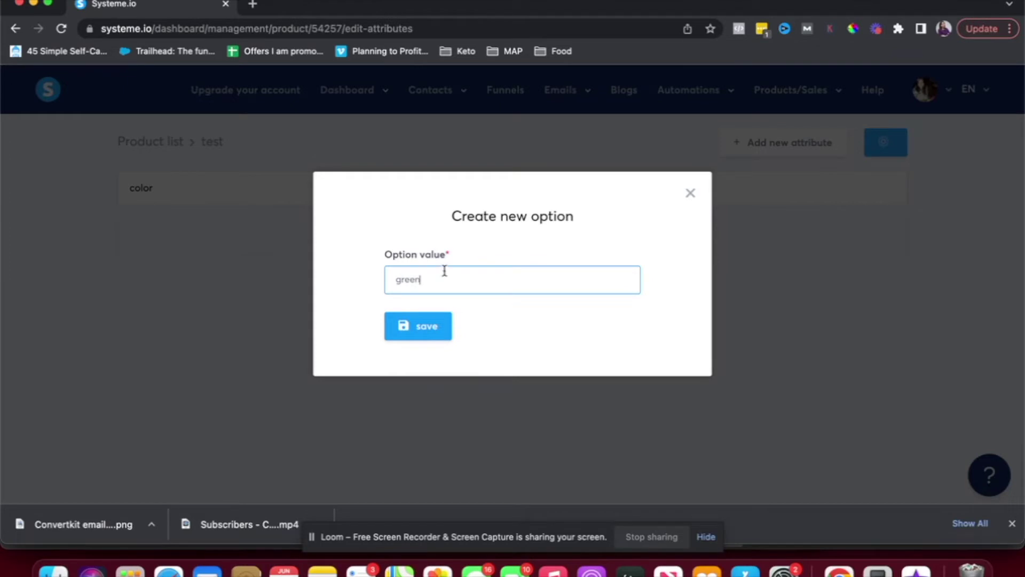
{"action": "left_click", "coordinate": [407, 327]}
{"action": "left_click", "coordinate": [478, 284]}
{"action": "left_click", "coordinate": [478, 282]}
{"action": "type", "text": "blue"}
{"action": "left_click", "coordinate": [386, 328]}
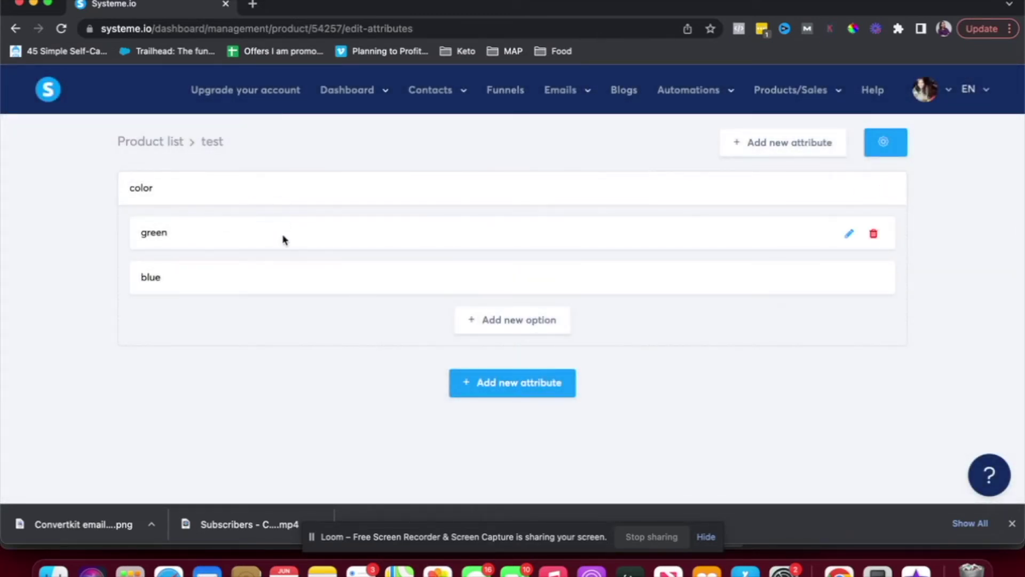
View the test product's name and VAT settings, return to the product list and check its edit form without changing anything
{"action": "left_click", "coordinate": [884, 149]}
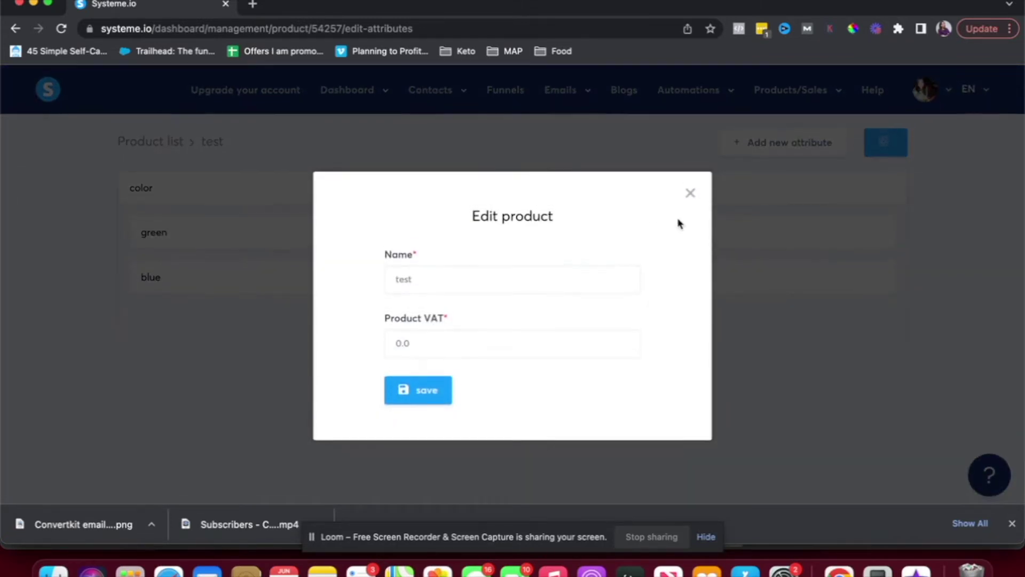
{"action": "left_click", "coordinate": [690, 191]}
{"action": "mouse_move", "coordinate": [806, 92]}
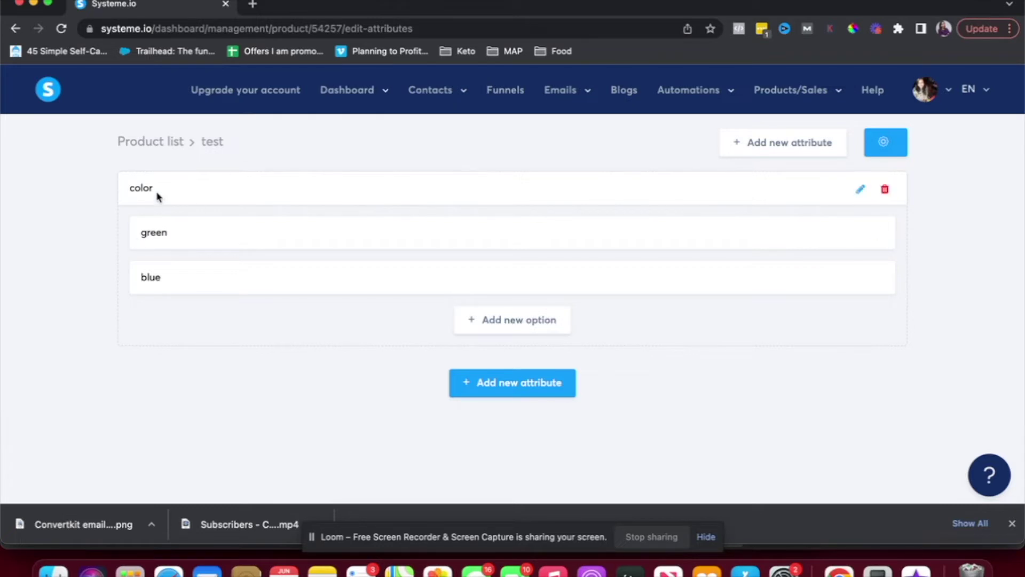
{"action": "left_click", "coordinate": [155, 144]}
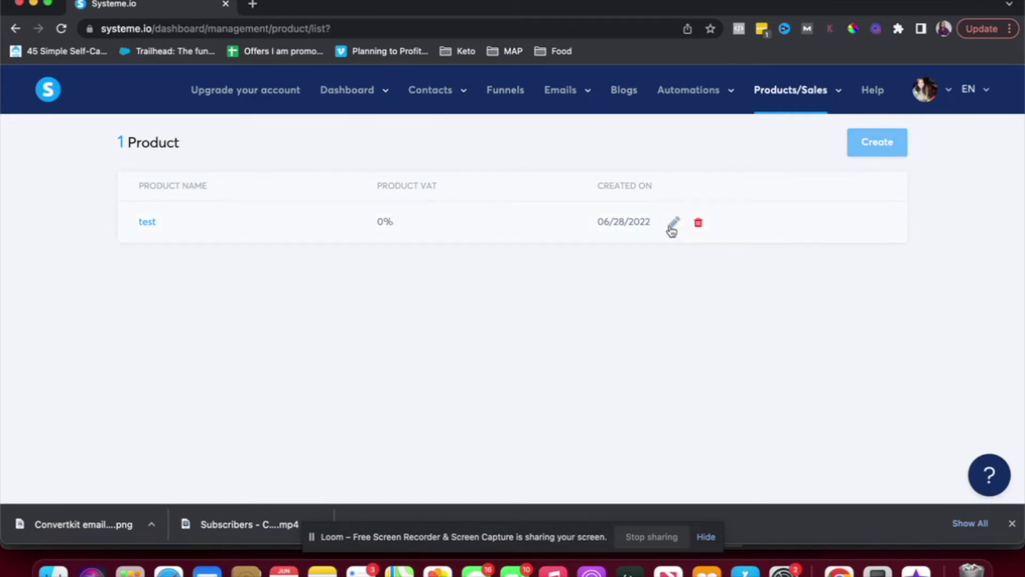
{"action": "left_click", "coordinate": [674, 224]}
{"action": "left_click", "coordinate": [688, 194]}
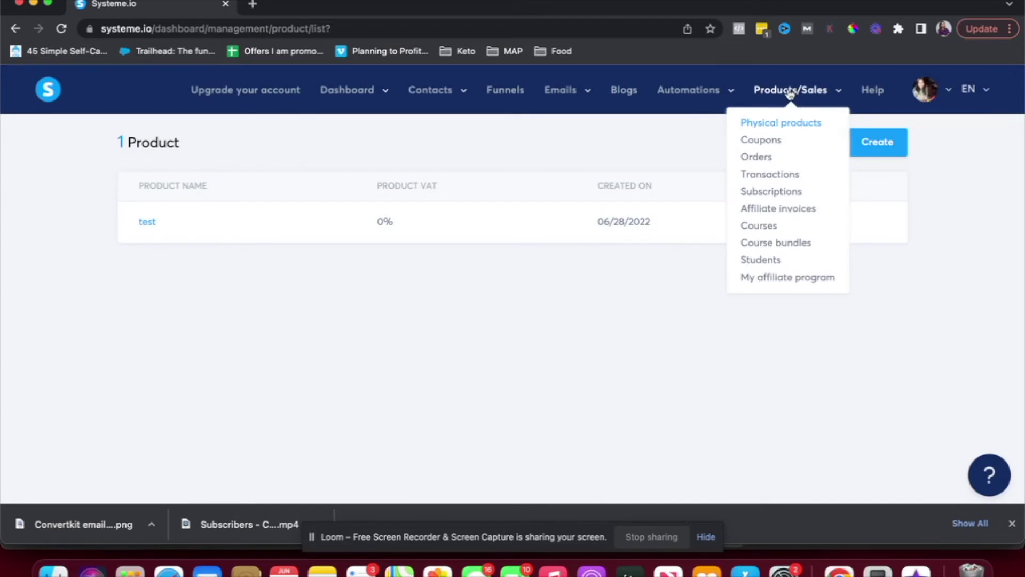
Open the coupons area and check the new coupon form, closing it without creating a coupon
{"action": "left_click", "coordinate": [763, 142]}
{"action": "left_click", "coordinate": [893, 145]}
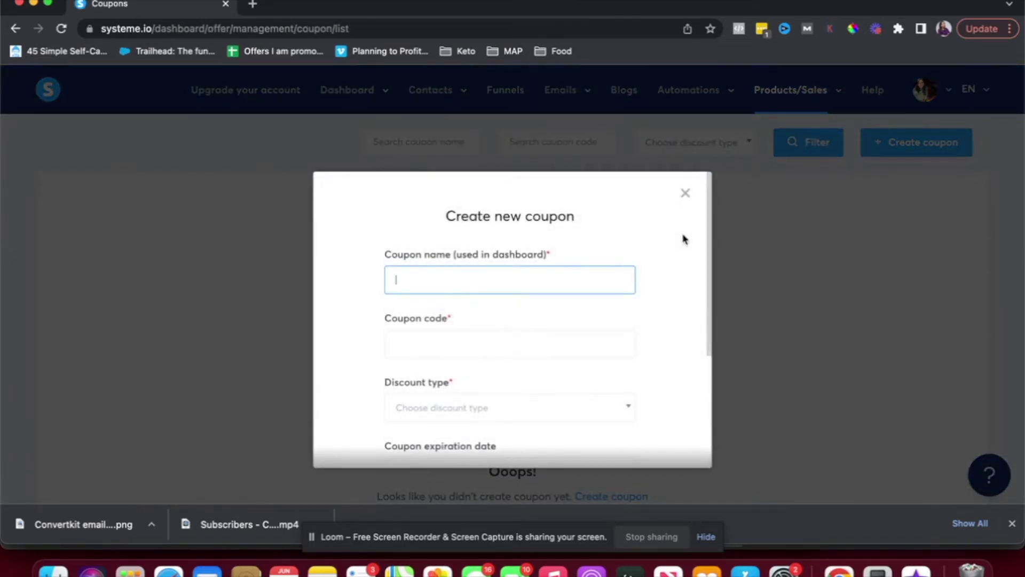
{"action": "left_click", "coordinate": [690, 193]}
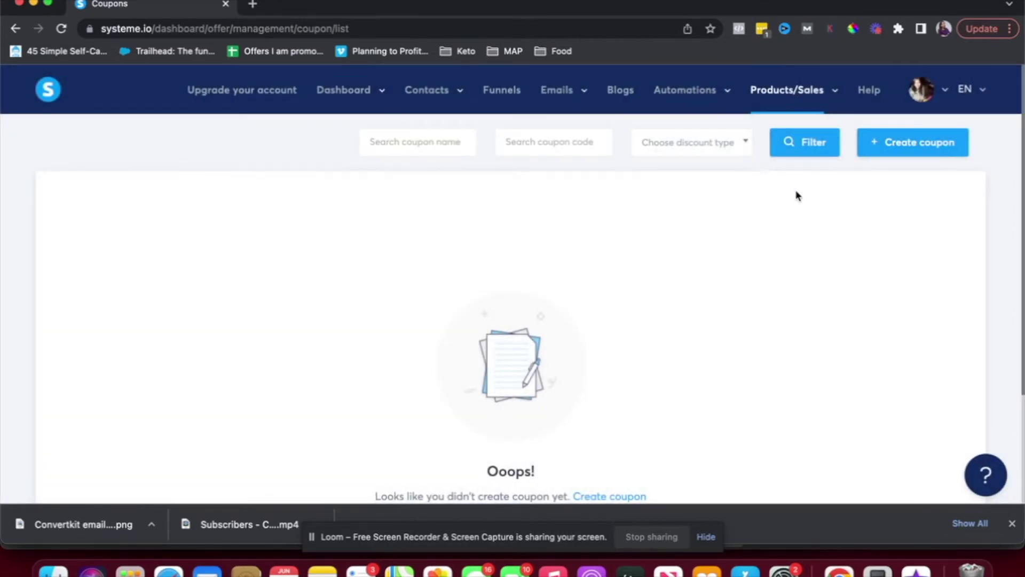
Look through the orders, transactions and affiliate invoices lists, including the offer filter for transactions
{"action": "mouse_move", "coordinate": [791, 101]}
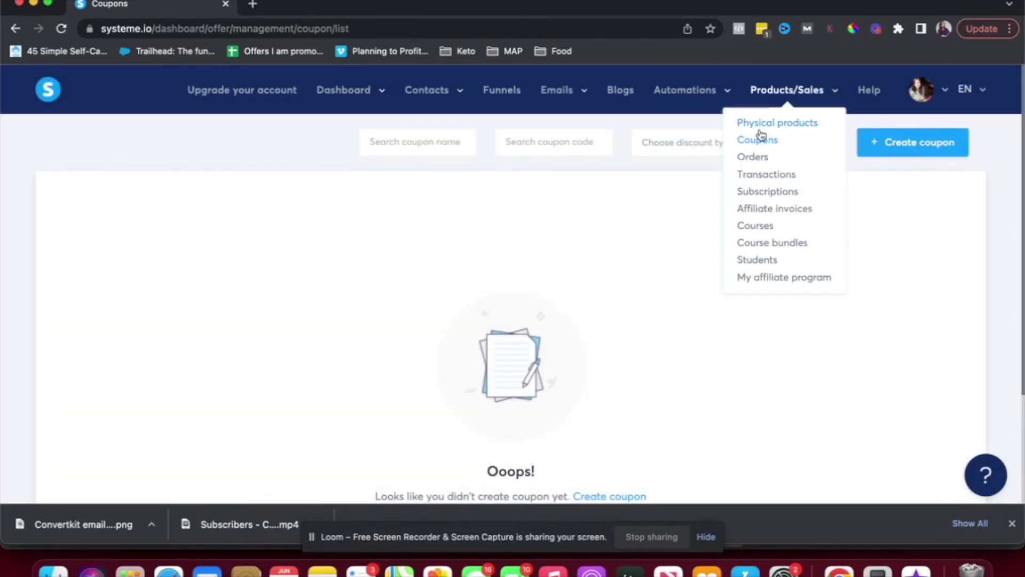
{"action": "left_click", "coordinate": [752, 157]}
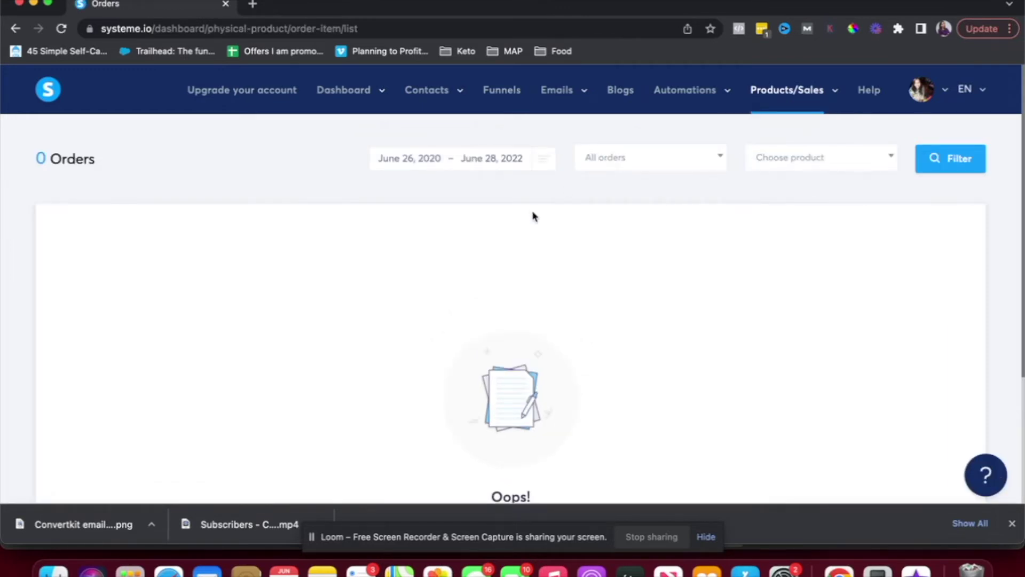
{"action": "mouse_move", "coordinate": [801, 99]}
{"action": "left_click", "coordinate": [759, 177]}
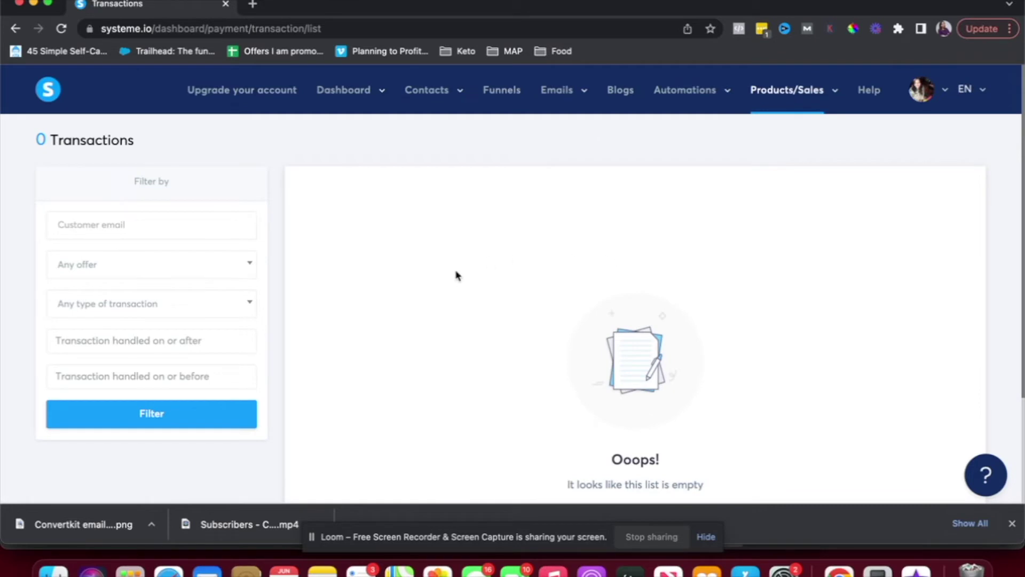
{"action": "scroll", "coordinate": [245, 297], "scroll_direction": "down", "scroll_amount": 1}
{"action": "scroll", "coordinate": [243, 293], "scroll_direction": "up", "scroll_amount": 2}
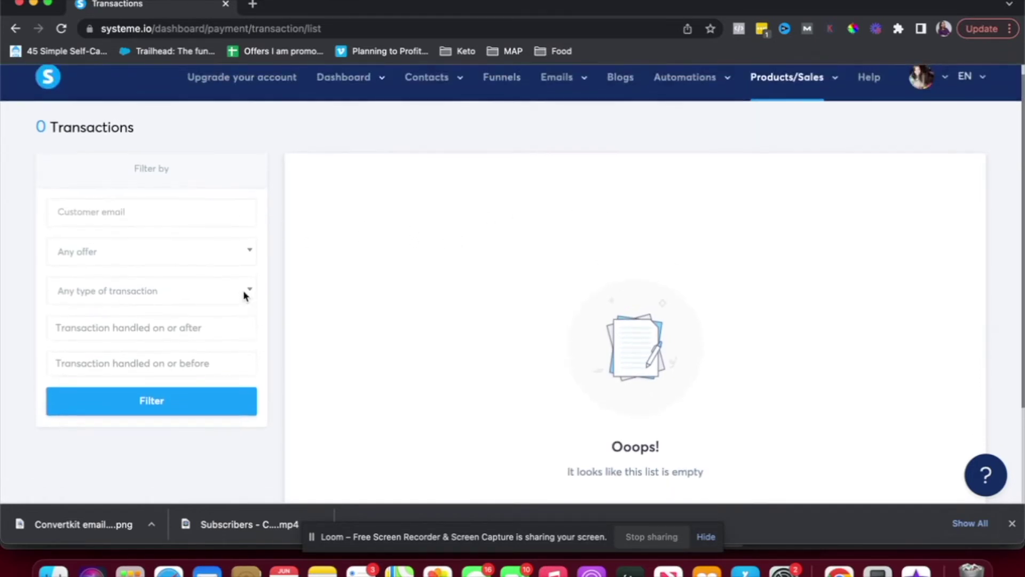
{"action": "left_click", "coordinate": [162, 255]}
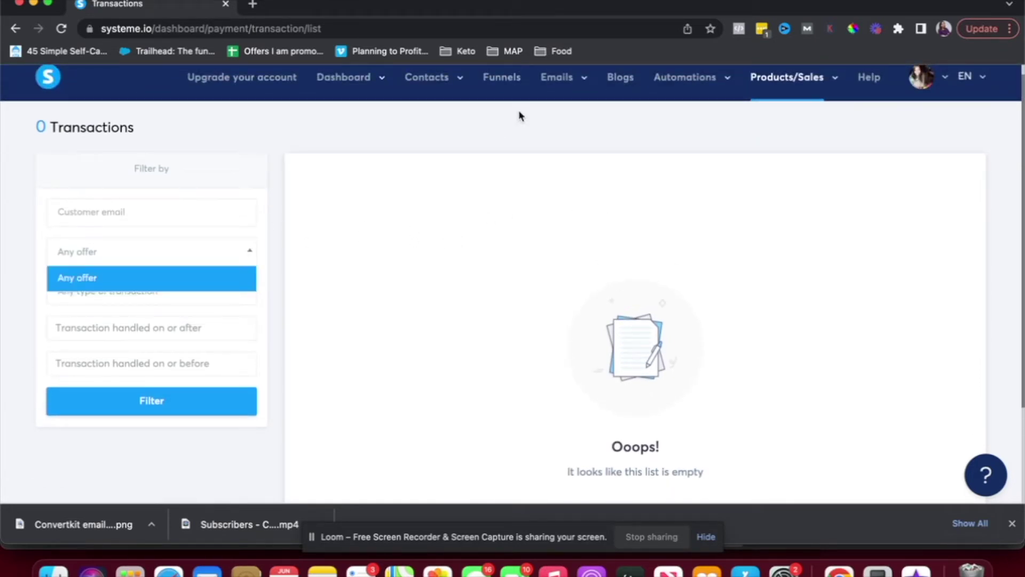
{"action": "mouse_move", "coordinate": [739, 103]}
{"action": "left_click", "coordinate": [769, 208]}
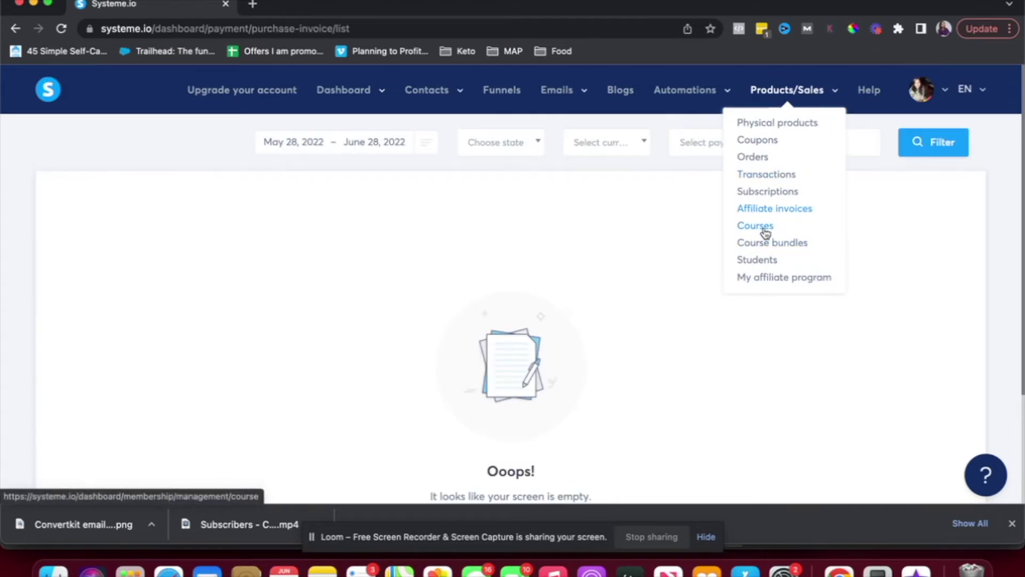
Open the youtube workshop course and add a module named module 1
{"action": "left_click", "coordinate": [764, 226]}
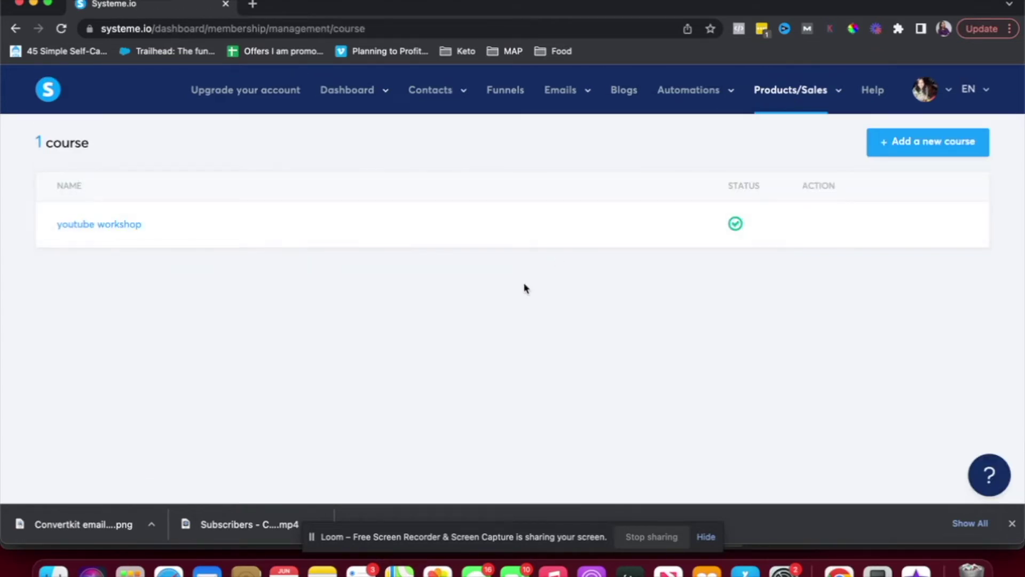
{"action": "mouse_move", "coordinate": [194, 209]}
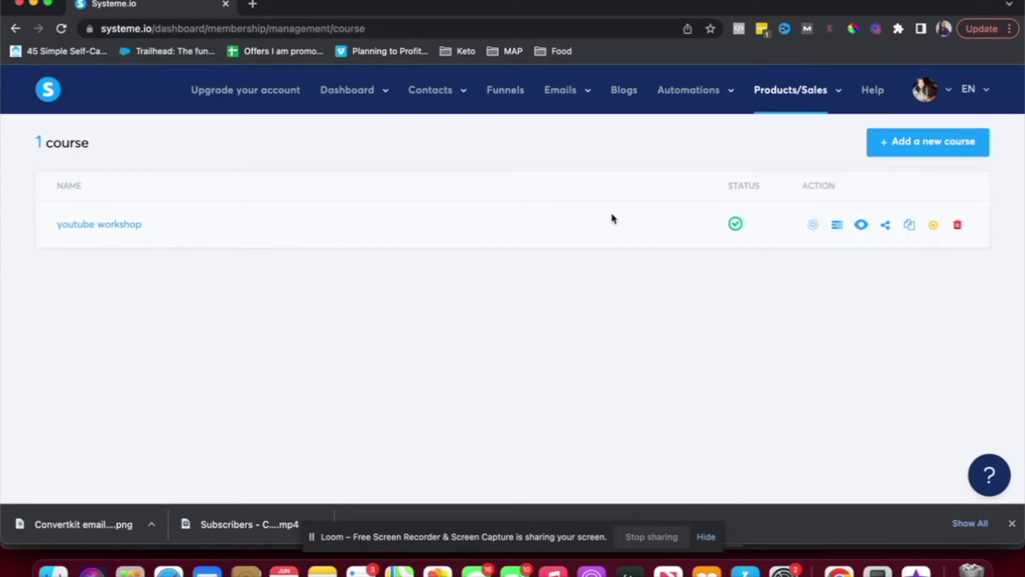
{"action": "left_click", "coordinate": [125, 225]}
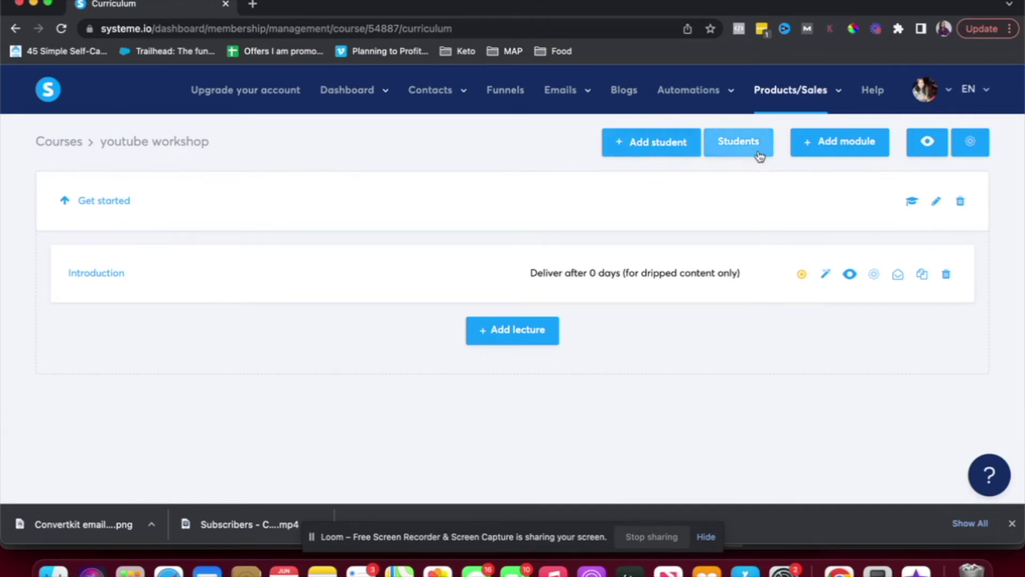
{"action": "left_click", "coordinate": [808, 150]}
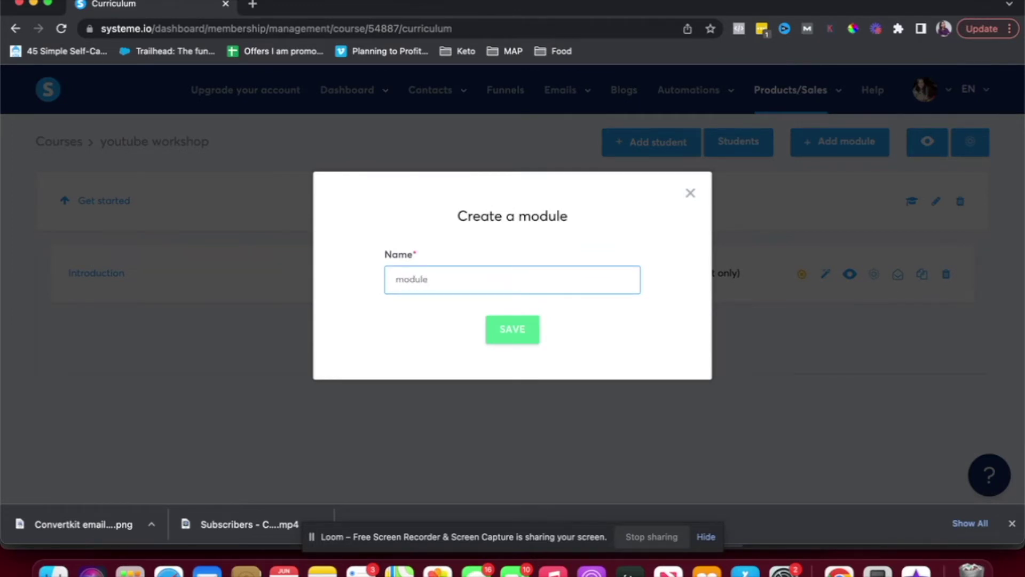
{"action": "left_click", "coordinate": [517, 333]}
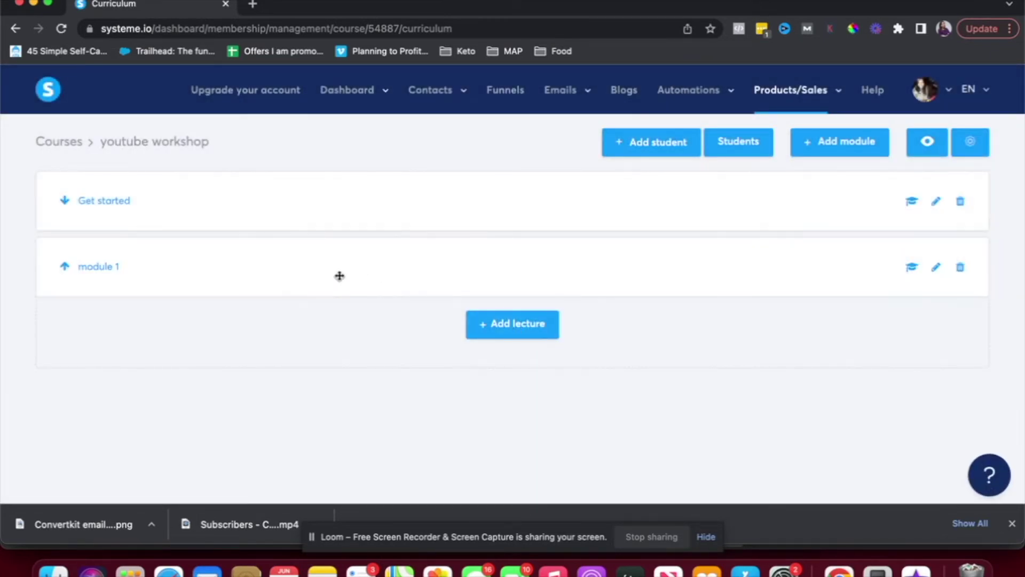
Add a lecture named module 1 intro to module 1, with a delay of 0 and the video page template
{"action": "left_click", "coordinate": [522, 337]}
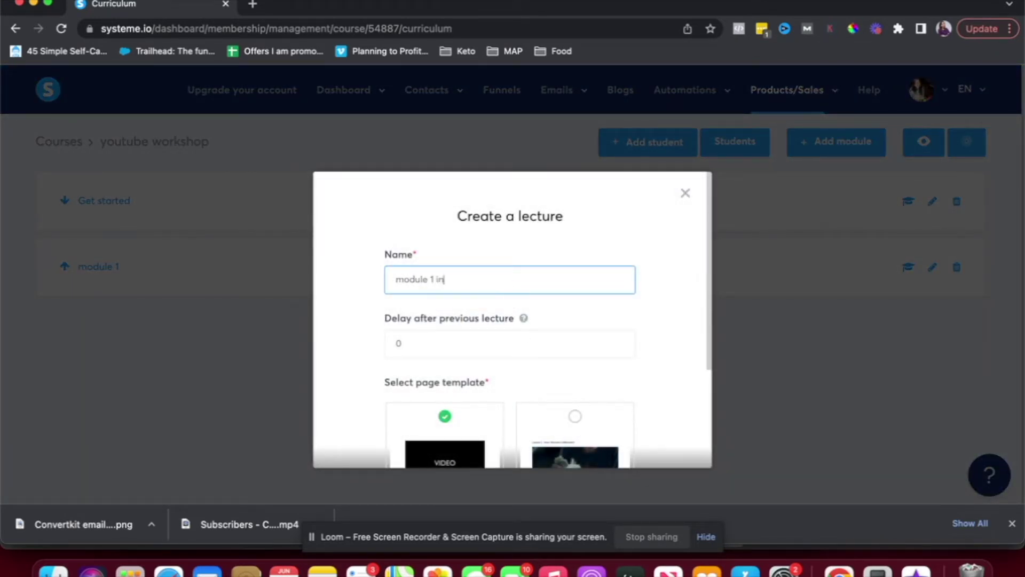
{"action": "scroll", "coordinate": [515, 290], "scroll_direction": "down", "scroll_amount": 2}
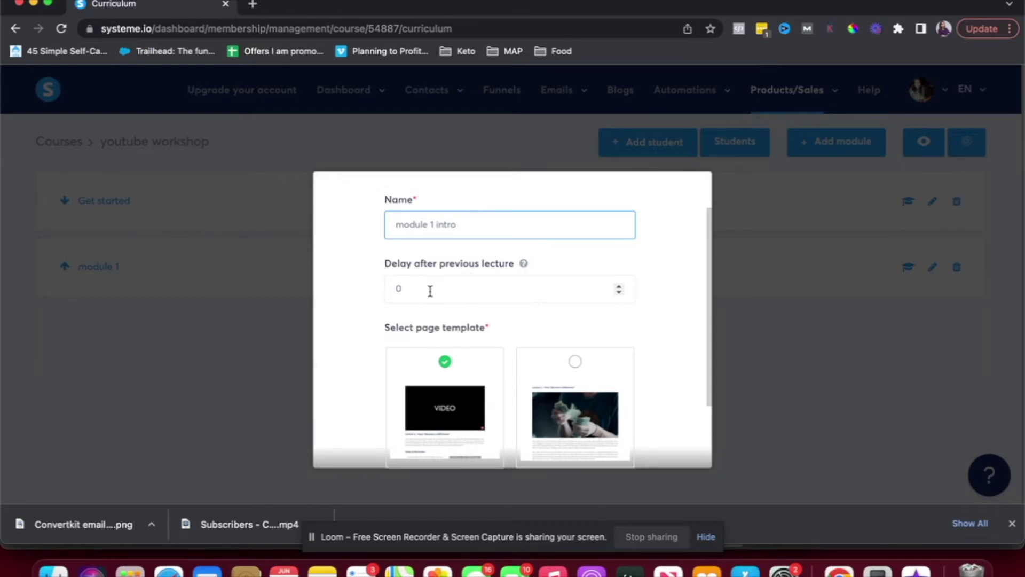
{"action": "scroll", "coordinate": [613, 297], "scroll_direction": "down", "scroll_amount": 3}
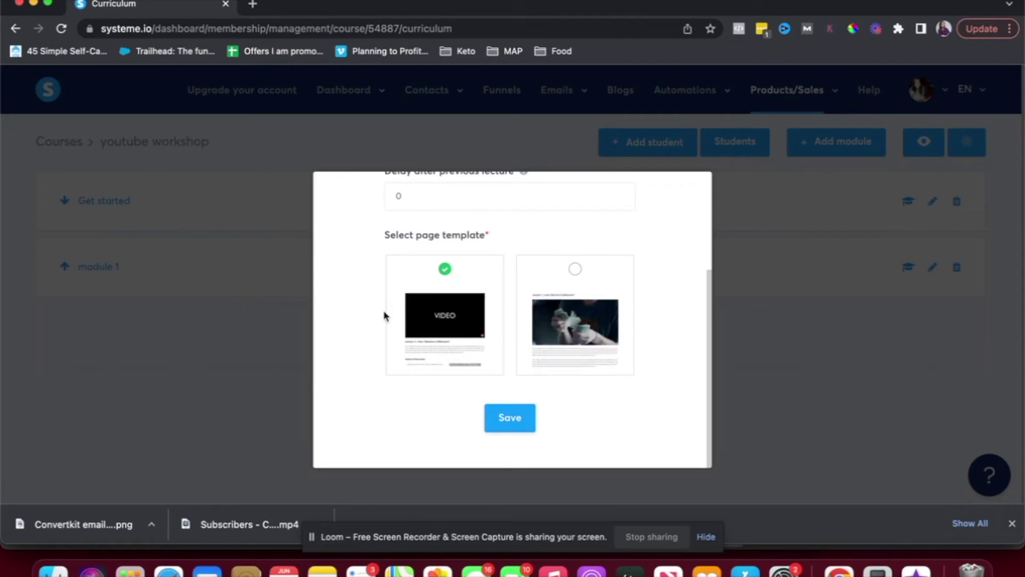
{"action": "left_click", "coordinate": [510, 417]}
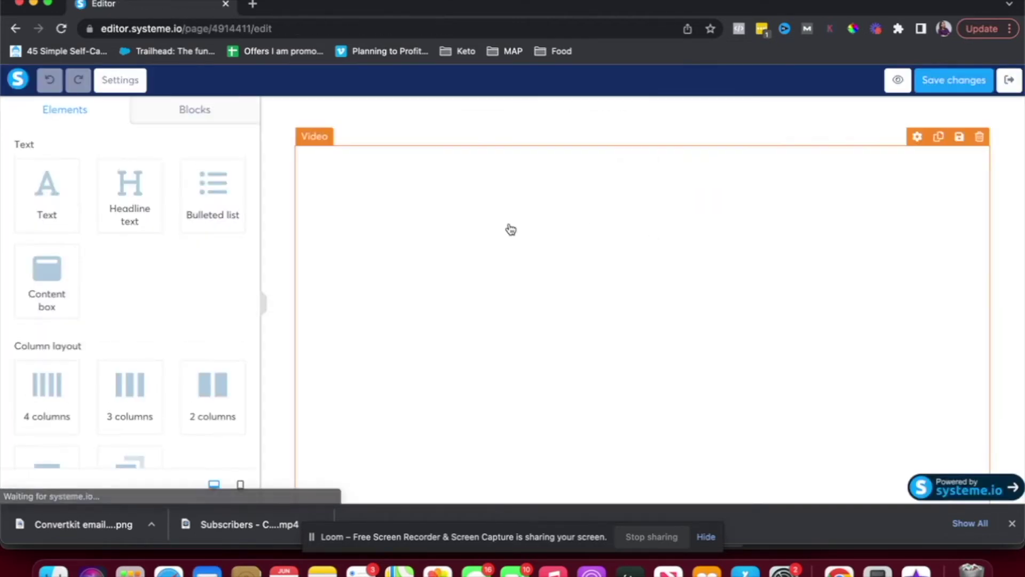
Look over the lecture page and set the type of its video element to Upload file
{"action": "scroll", "coordinate": [662, 254], "scroll_direction": "down", "scroll_amount": 5}
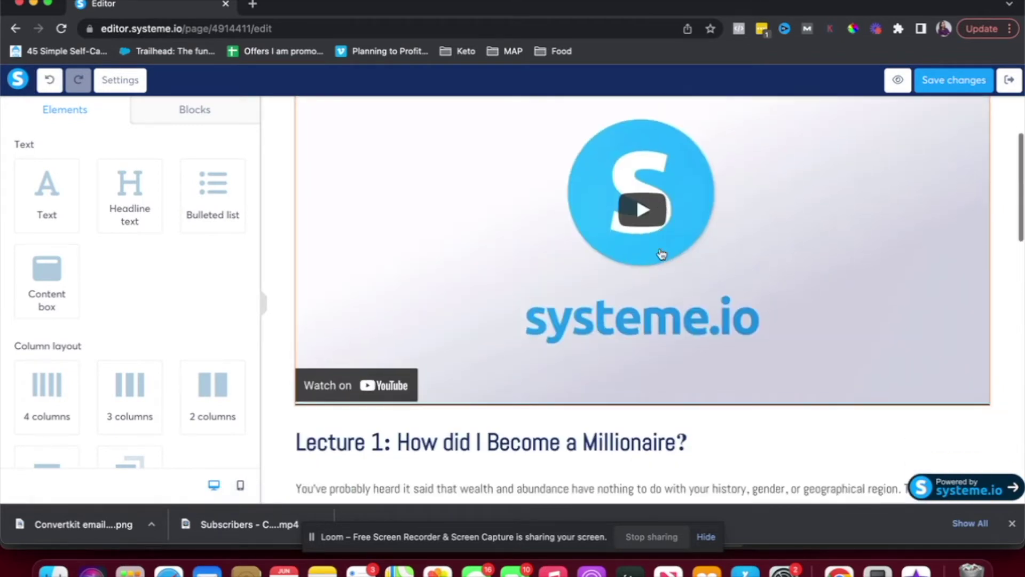
{"action": "scroll", "coordinate": [649, 258], "scroll_direction": "up", "scroll_amount": 5}
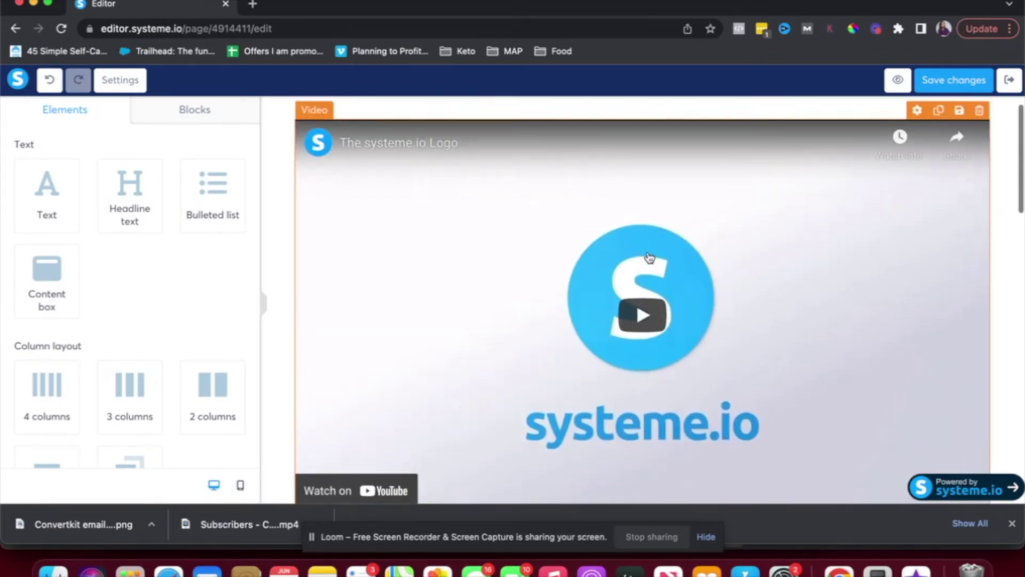
{"action": "left_click", "coordinate": [380, 287]}
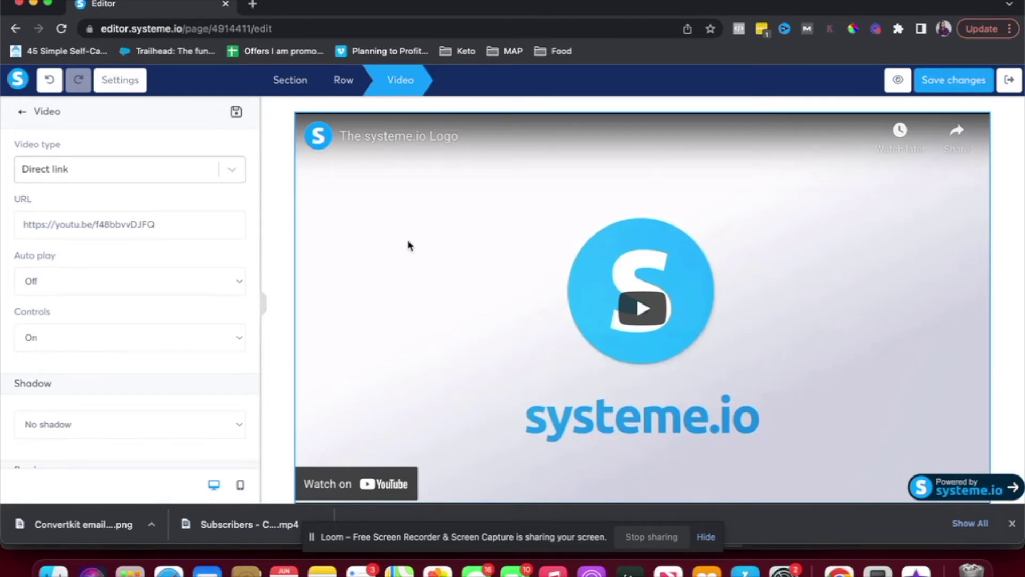
{"action": "left_click", "coordinate": [222, 176]}
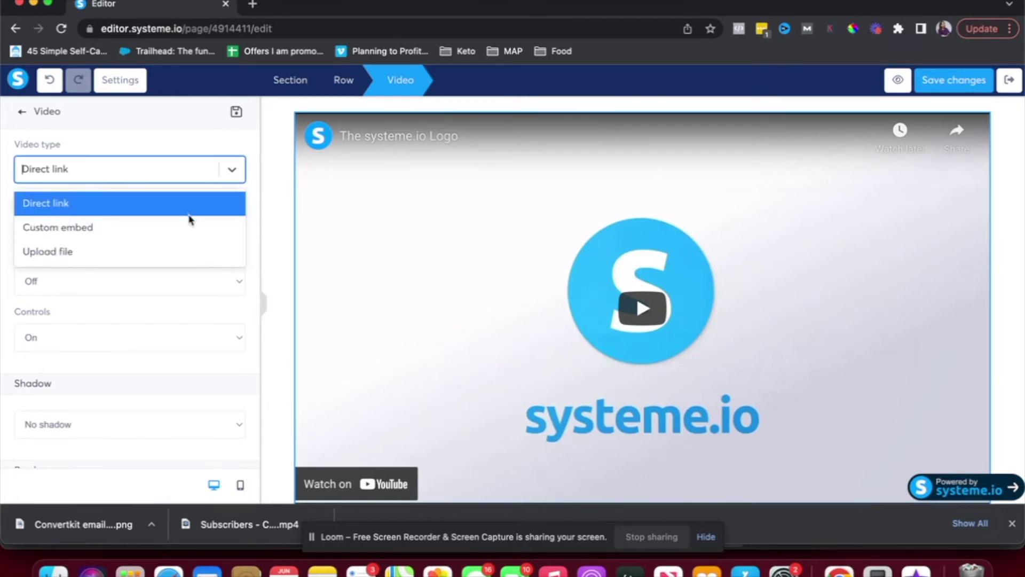
{"action": "left_click", "coordinate": [170, 250]}
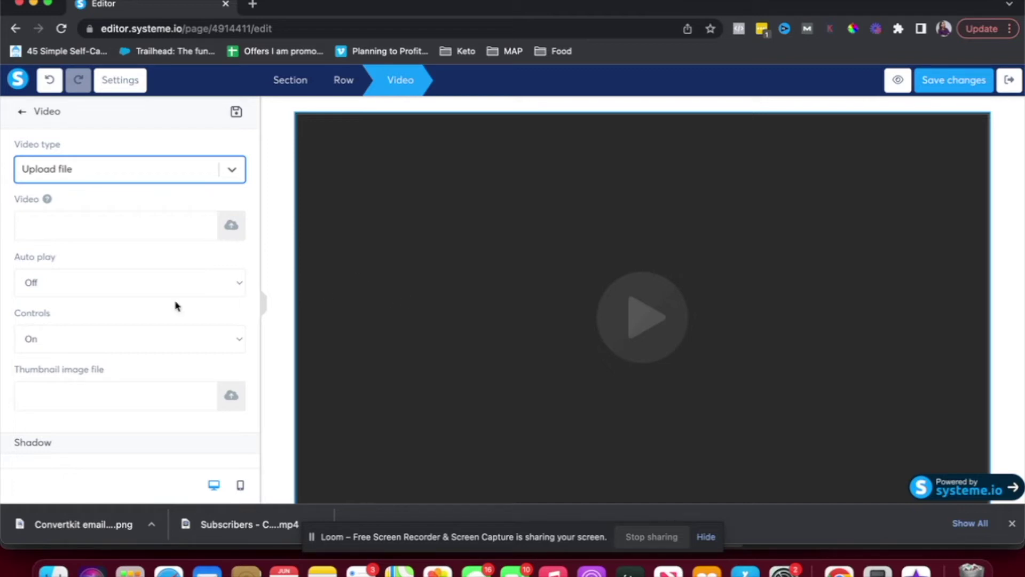
Review the video element's thumbnail, shadow, border, margin and visibility settings, and save the page changes
{"action": "scroll", "coordinate": [148, 321], "scroll_direction": "down", "scroll_amount": 3}
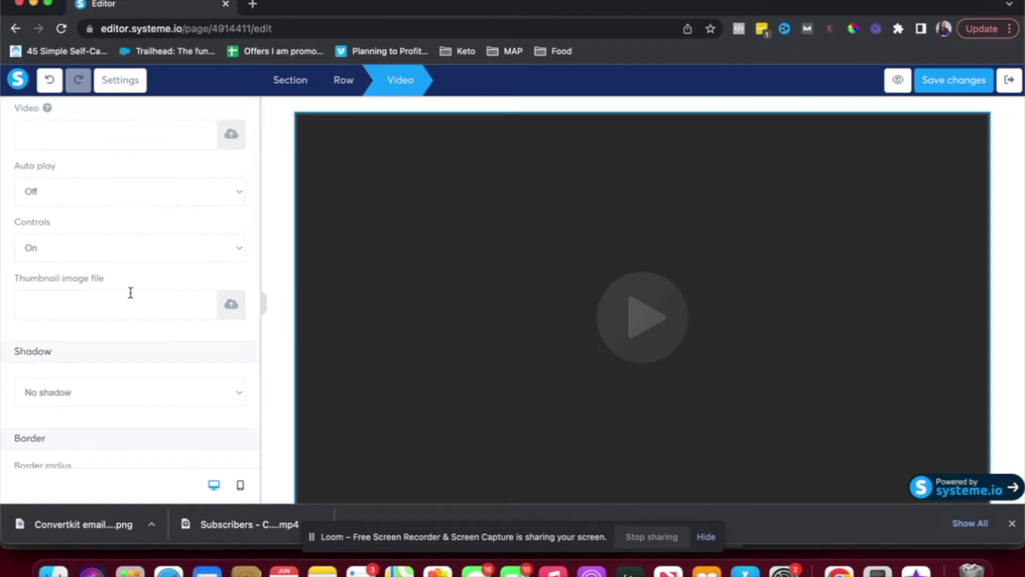
{"action": "scroll", "coordinate": [131, 294], "scroll_direction": "down", "scroll_amount": 4}
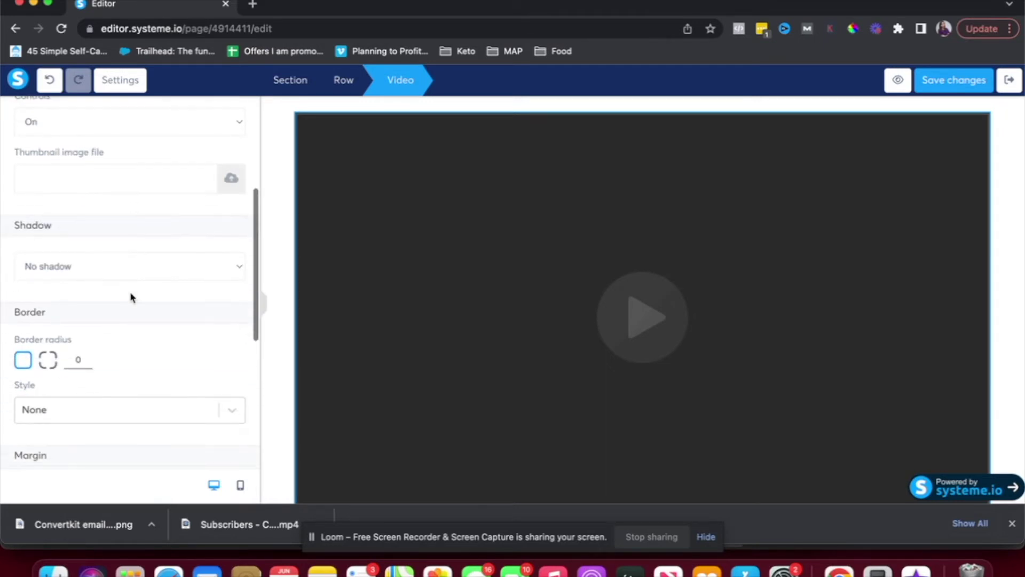
{"action": "scroll", "coordinate": [104, 373], "scroll_direction": "down", "scroll_amount": 6}
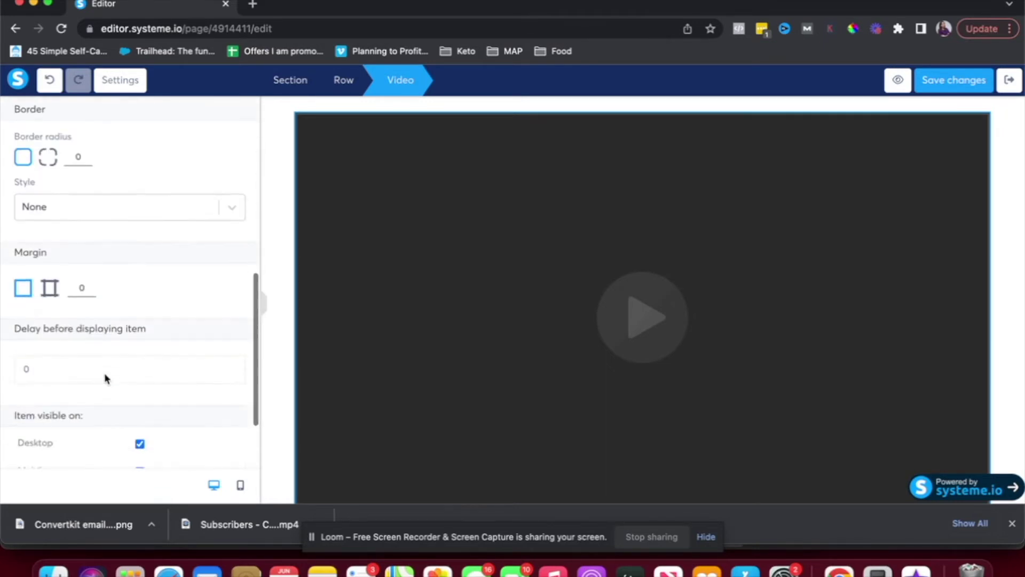
{"action": "scroll", "coordinate": [491, 350], "scroll_direction": "down", "scroll_amount": 2}
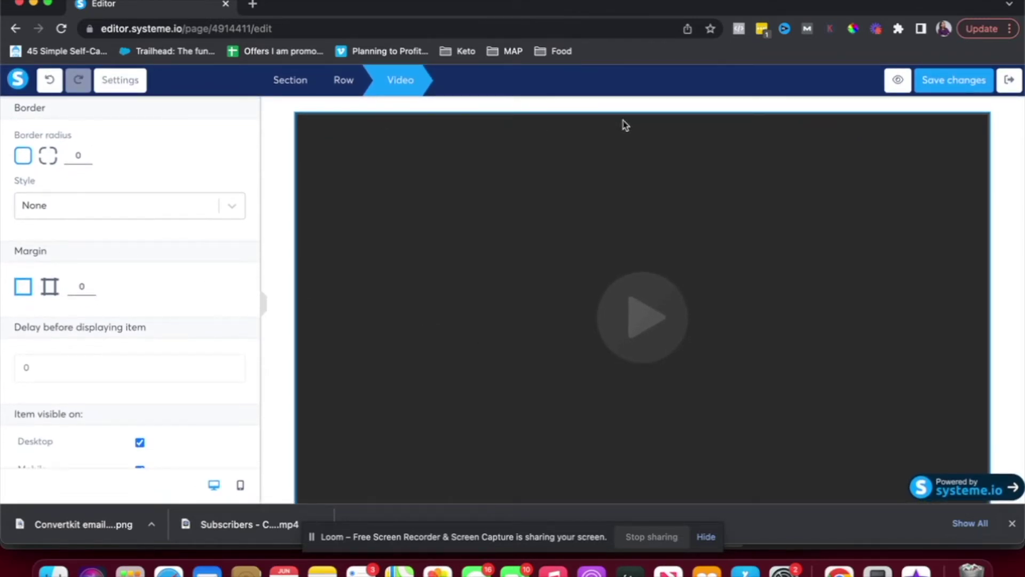
{"action": "left_click", "coordinate": [954, 80]}
View the settings of the row and the section that contain the video
{"action": "left_click", "coordinate": [342, 80]}
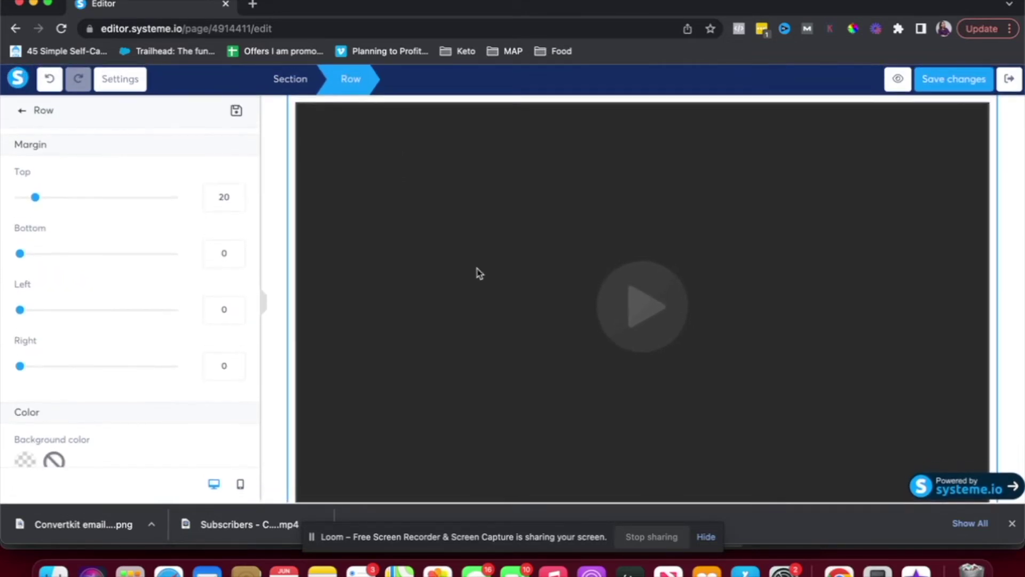
{"action": "left_click", "coordinate": [289, 81]}
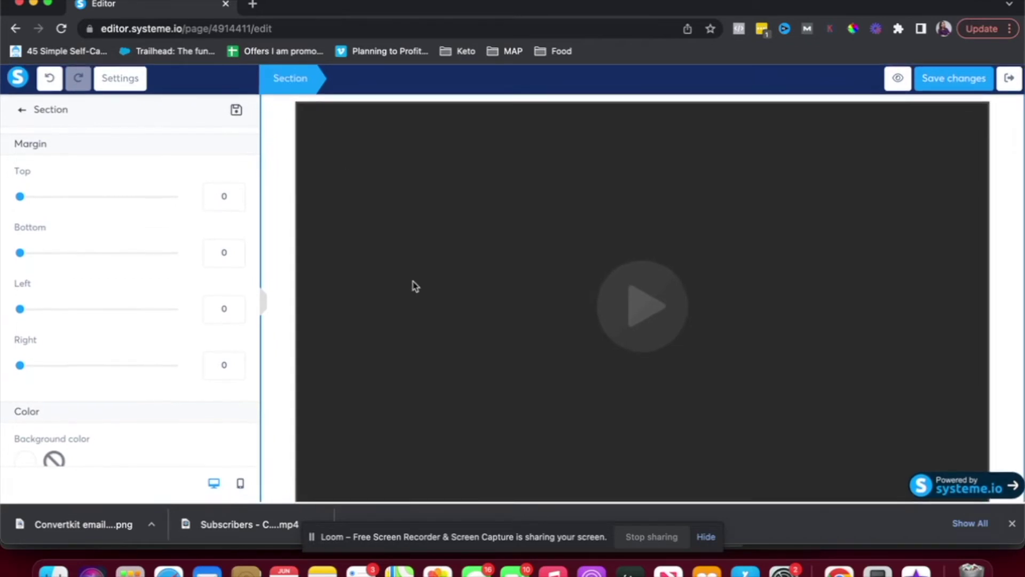
Add headline text elements above and below the Recommended References section of the lecture page, and view the headline's typography settings
{"action": "left_click", "coordinate": [22, 108]}
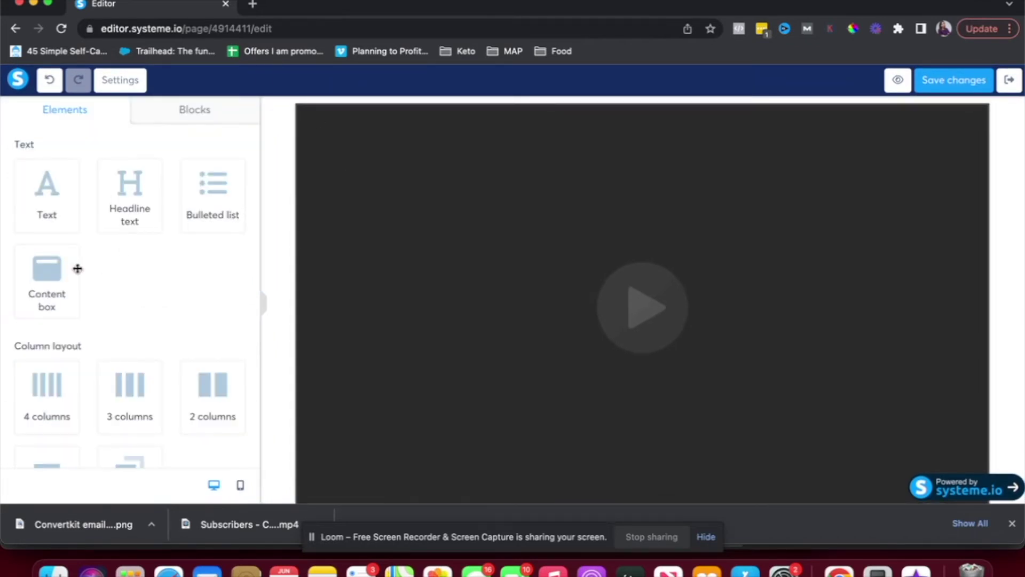
{"action": "scroll", "coordinate": [359, 362], "scroll_direction": "down", "scroll_amount": 6}
{"action": "scroll", "coordinate": [360, 361], "scroll_direction": "up", "scroll_amount": 1}
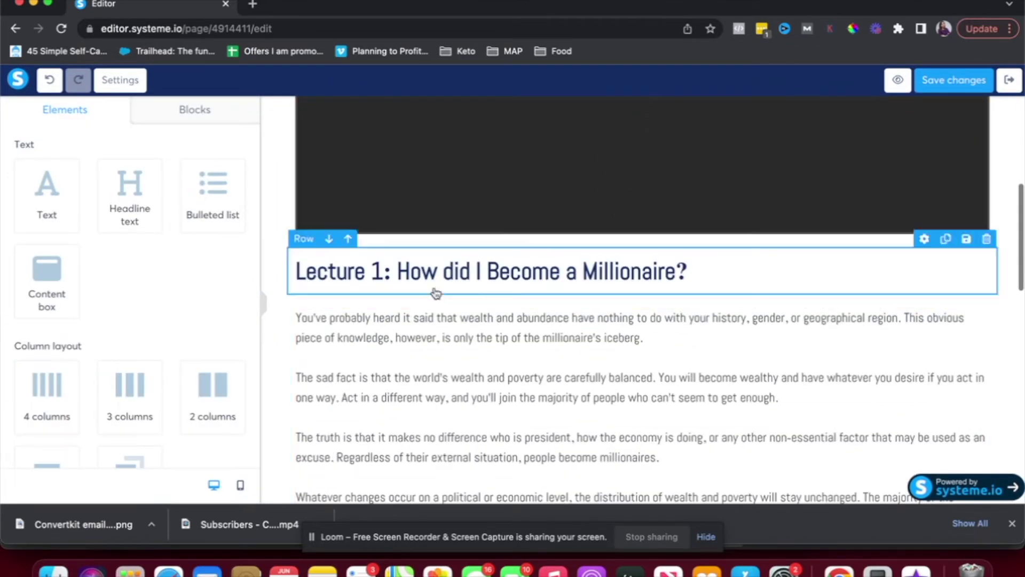
{"action": "scroll", "coordinate": [425, 288], "scroll_direction": "down", "scroll_amount": 8}
{"action": "scroll", "coordinate": [636, 374], "scroll_direction": "down", "scroll_amount": 8}
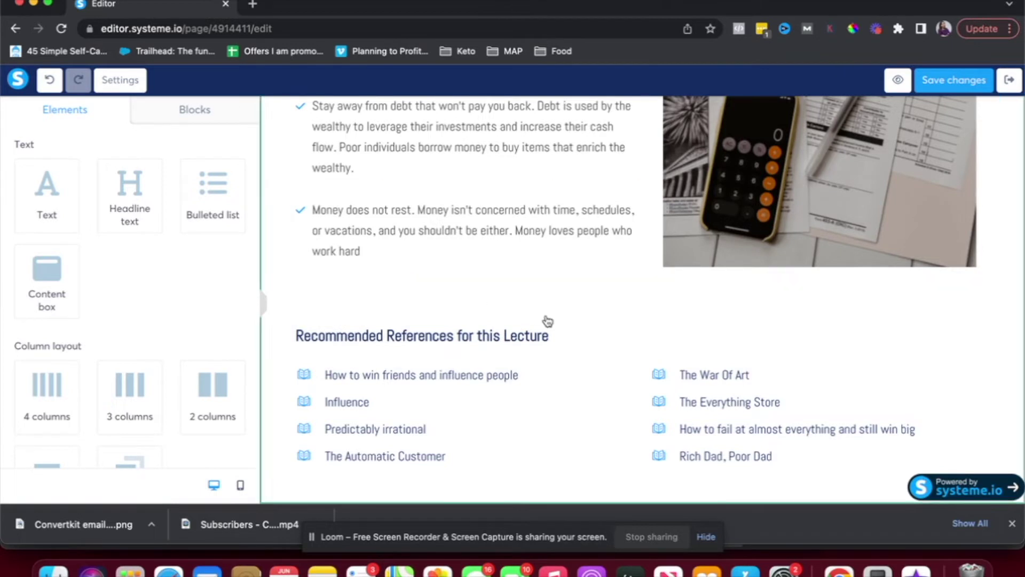
{"action": "left_click_drag", "start_coordinate": [130, 184], "coordinate": [517, 303]}
{"action": "left_click_drag", "start_coordinate": [123, 201], "coordinate": [548, 320]}
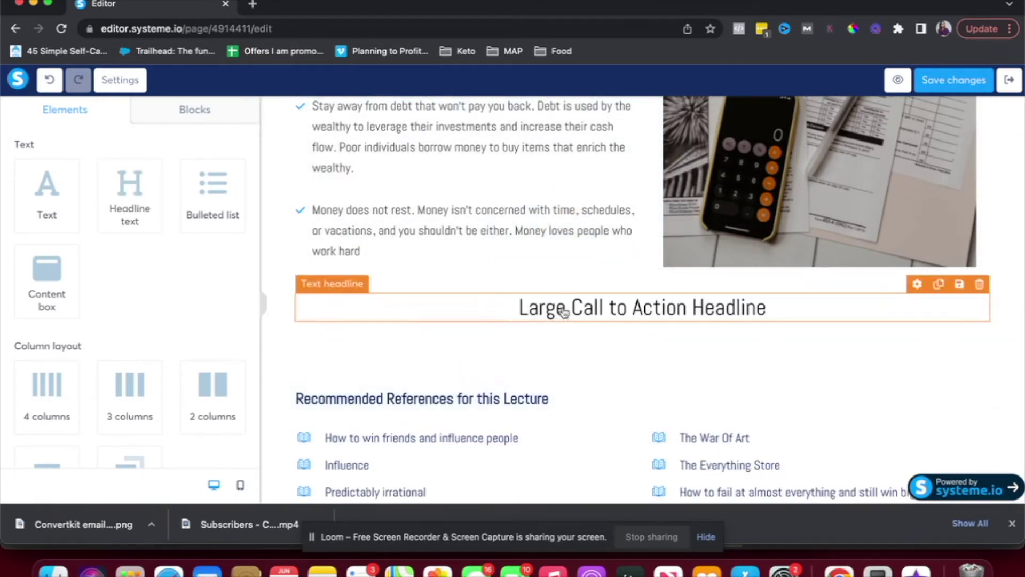
{"action": "left_click", "coordinate": [582, 320]}
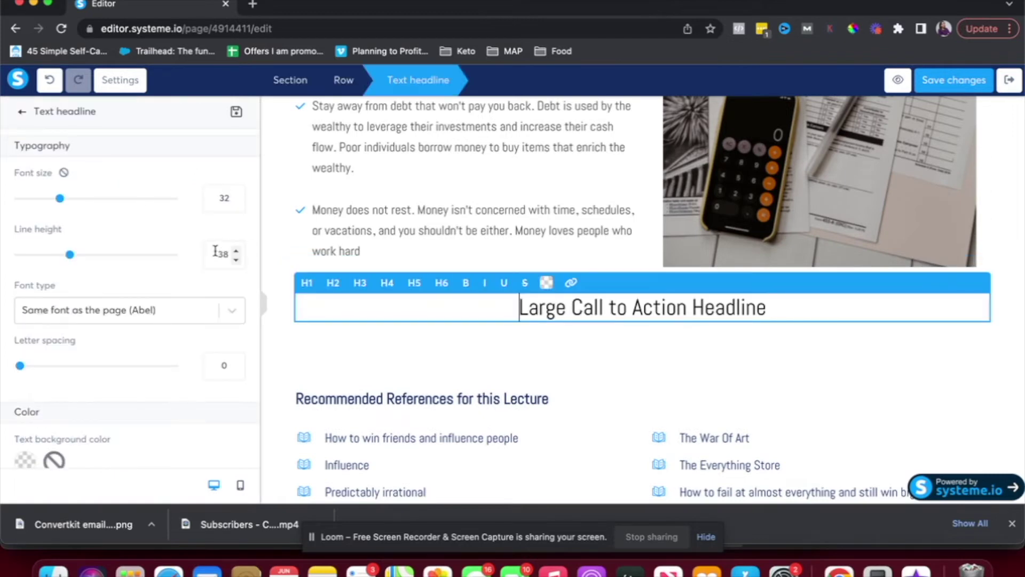
{"action": "left_click", "coordinate": [23, 112]}
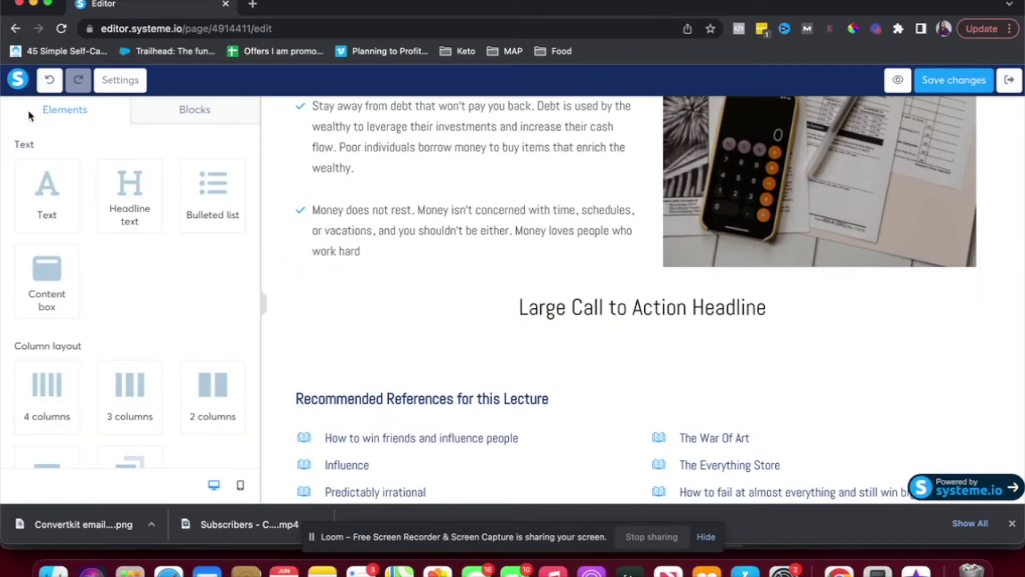
Add two page footer blocks of the "Logo on the left, menu and text on the right" style with the company's name
{"action": "scroll", "coordinate": [350, 217], "scroll_direction": "up", "scroll_amount": 10}
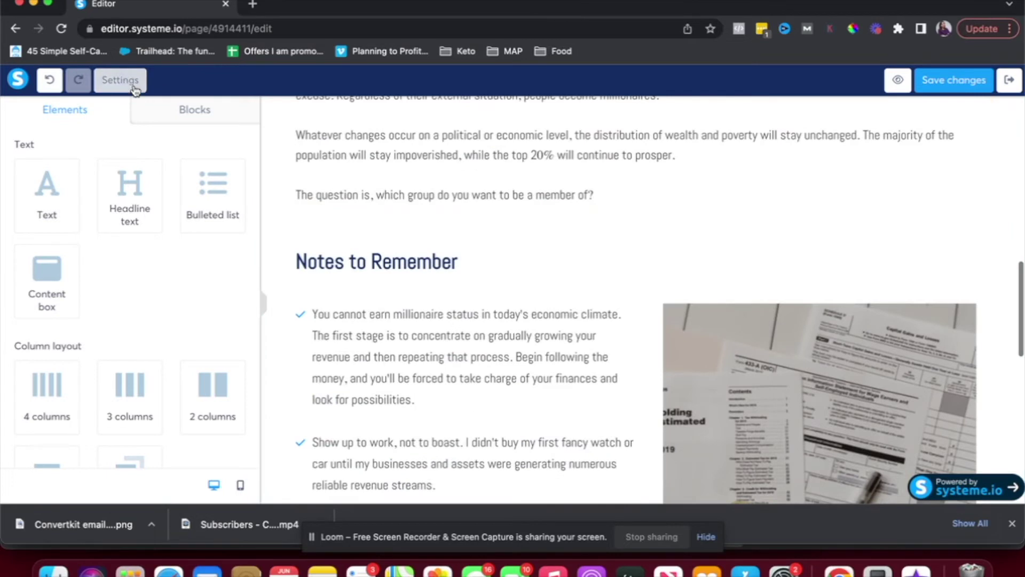
{"action": "left_click", "coordinate": [191, 123]}
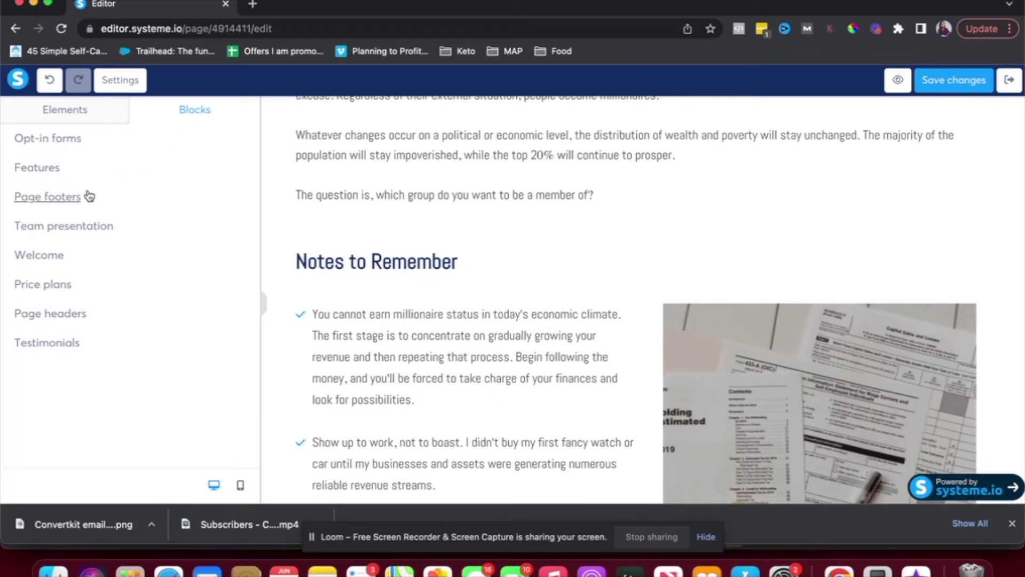
{"action": "left_click", "coordinate": [66, 199]}
{"action": "scroll", "coordinate": [123, 260], "scroll_direction": "down", "scroll_amount": 3}
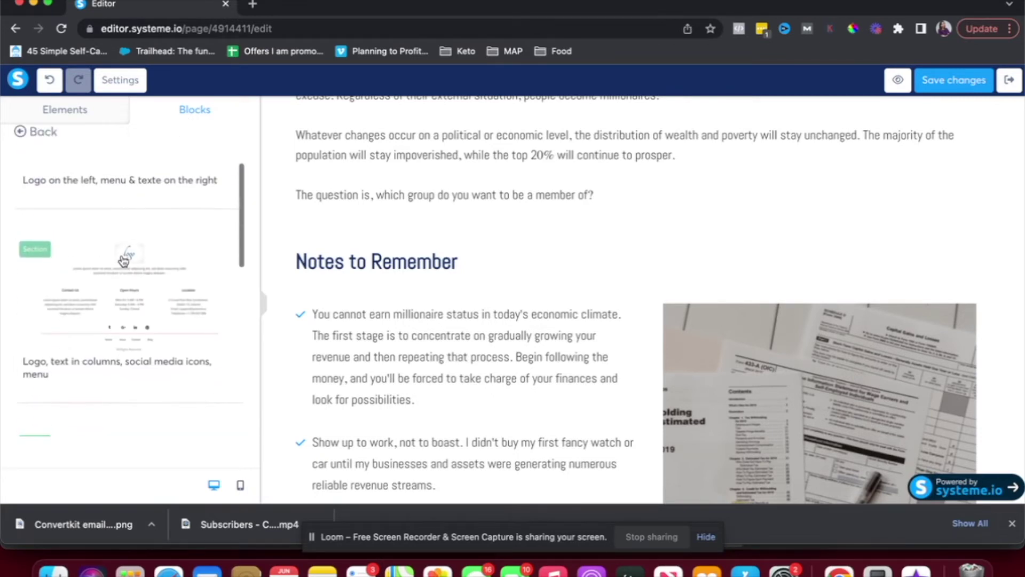
{"action": "scroll", "coordinate": [120, 259], "scroll_direction": "down", "scroll_amount": 2}
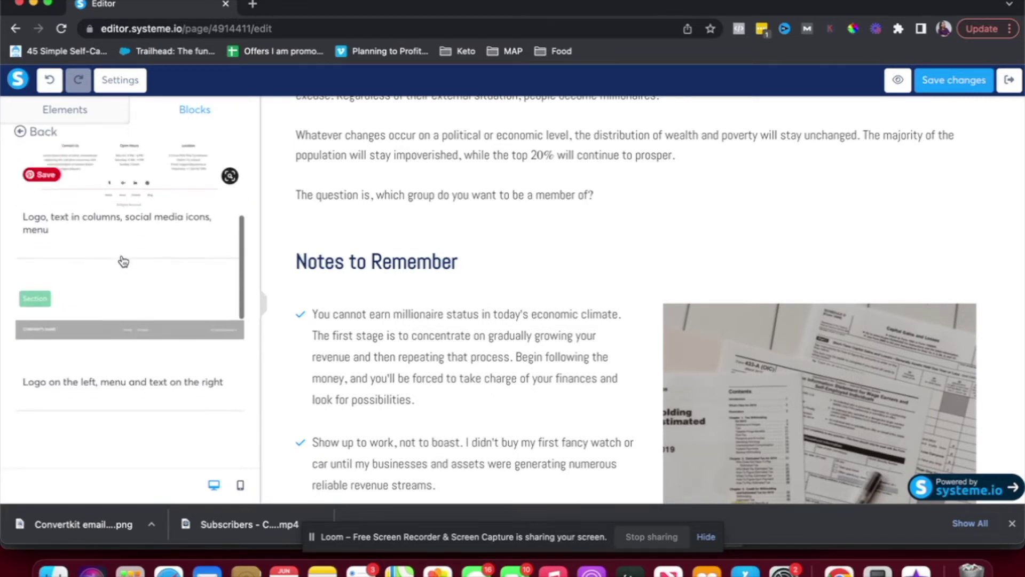
{"action": "left_click", "coordinate": [83, 320]}
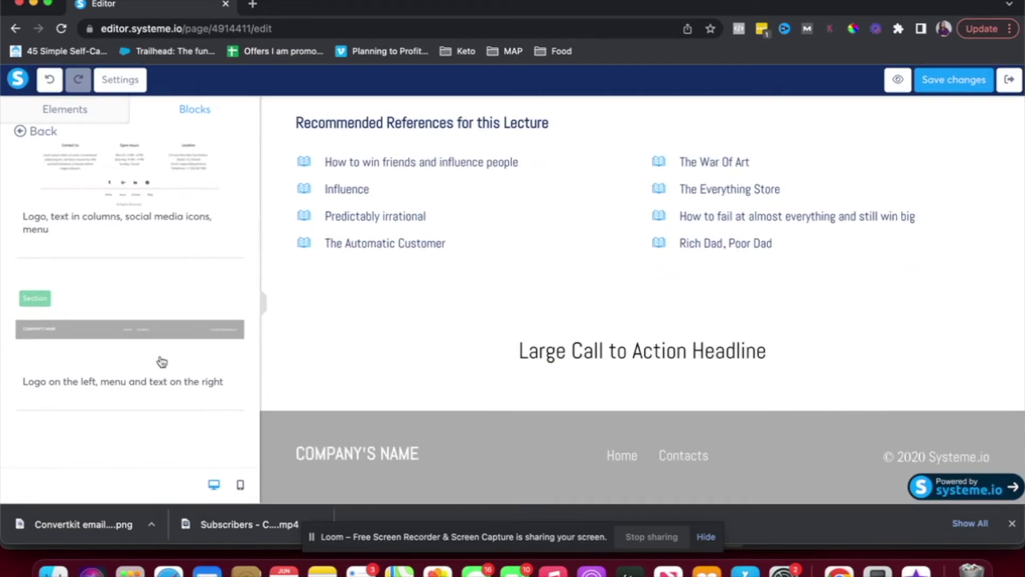
{"action": "left_click", "coordinate": [123, 382]}
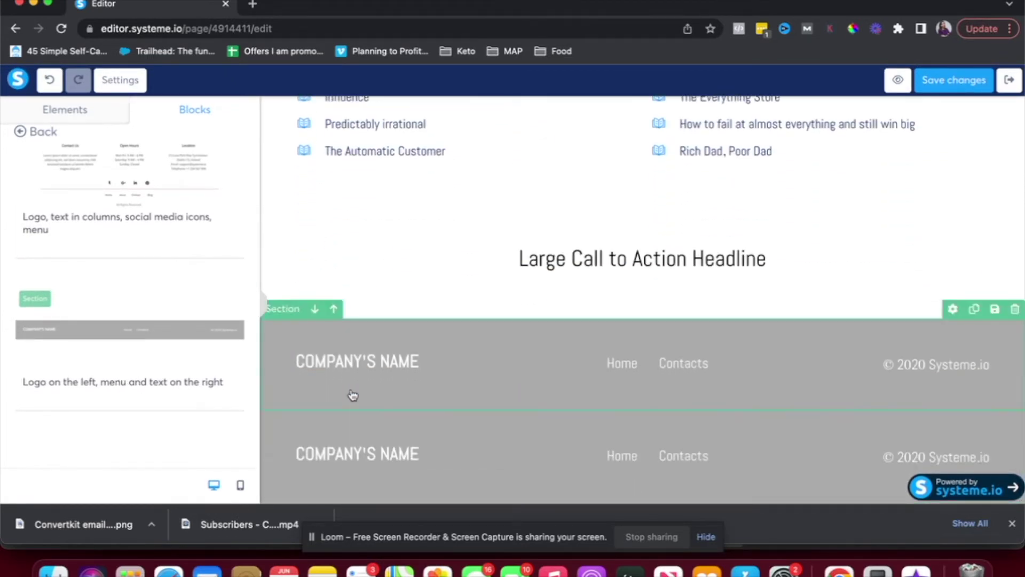
Look over the testimonial blocks and exit the page editor to the youtube workshop curriculum
{"action": "scroll", "coordinate": [155, 342], "scroll_direction": "up", "scroll_amount": 1}
{"action": "scroll", "coordinate": [155, 342], "scroll_direction": "up", "scroll_amount": 4}
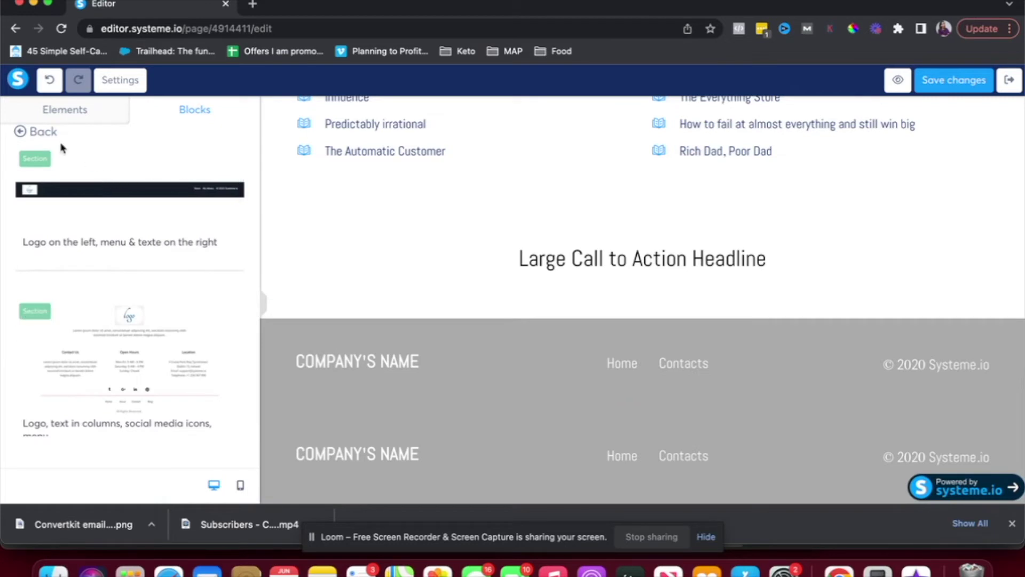
{"action": "left_click", "coordinate": [36, 135]}
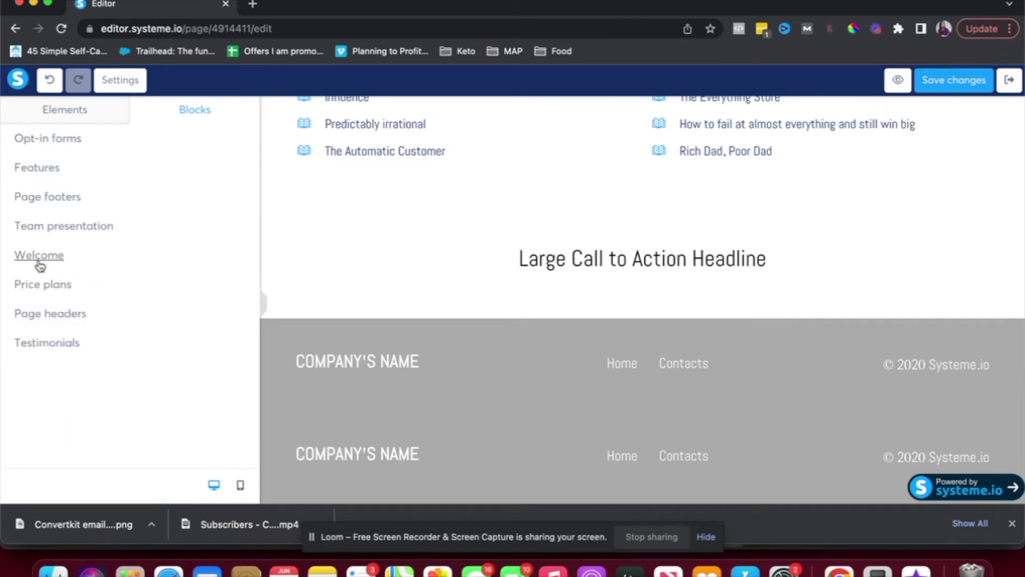
{"action": "left_click", "coordinate": [46, 344]}
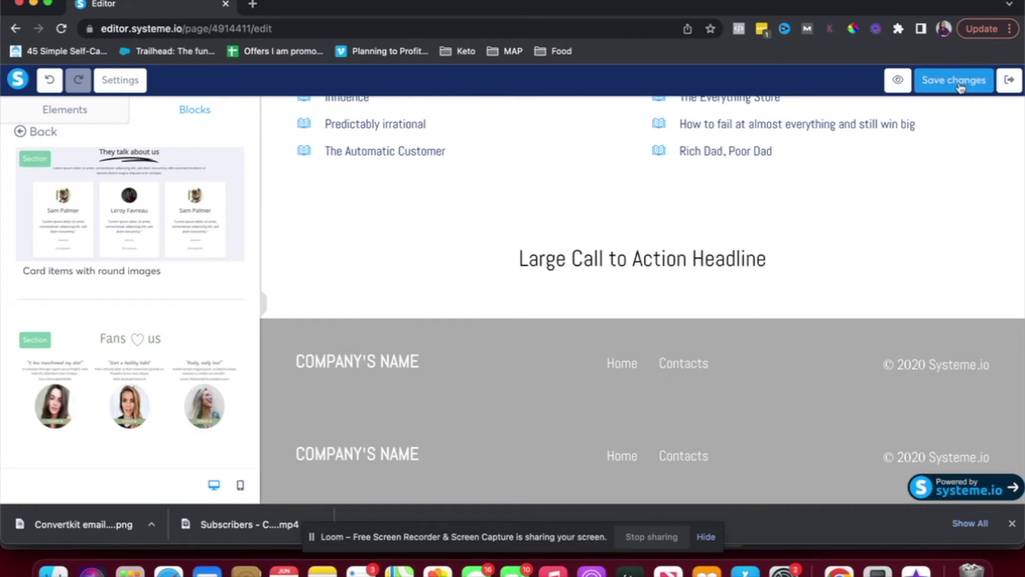
{"action": "left_click", "coordinate": [1007, 87]}
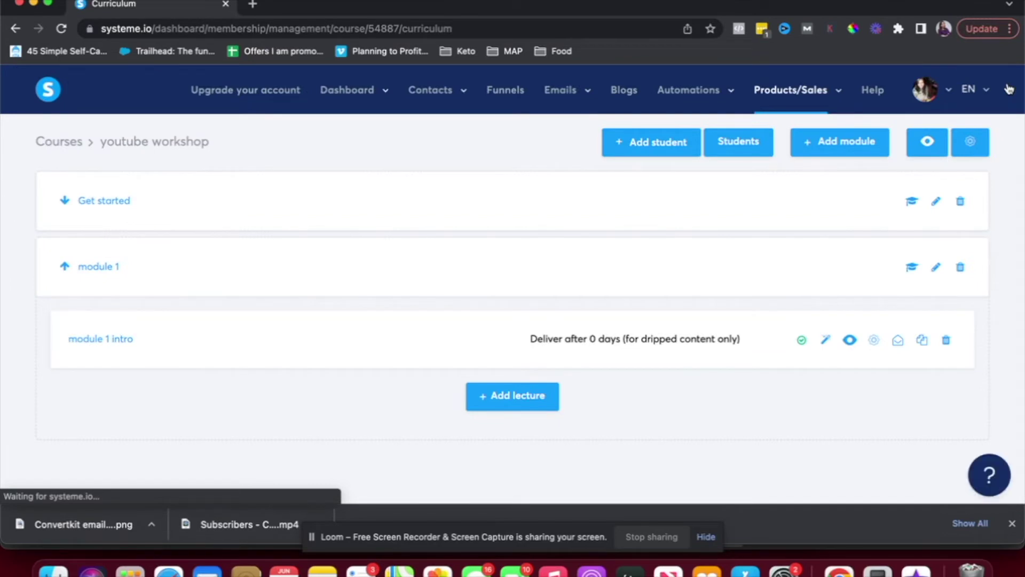
Create a course bundle named test
{"action": "mouse_move", "coordinate": [818, 111]}
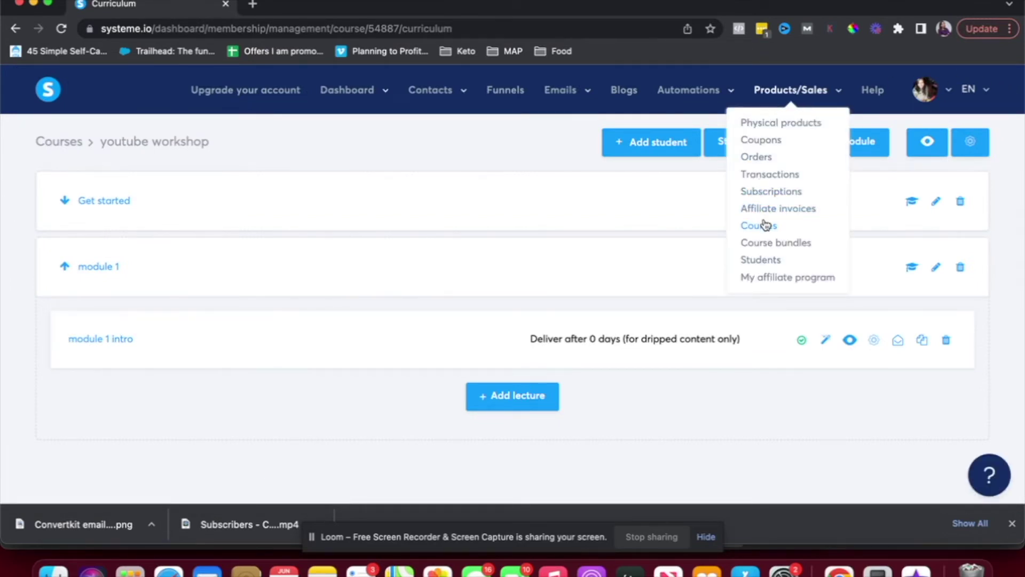
{"action": "left_click", "coordinate": [761, 244]}
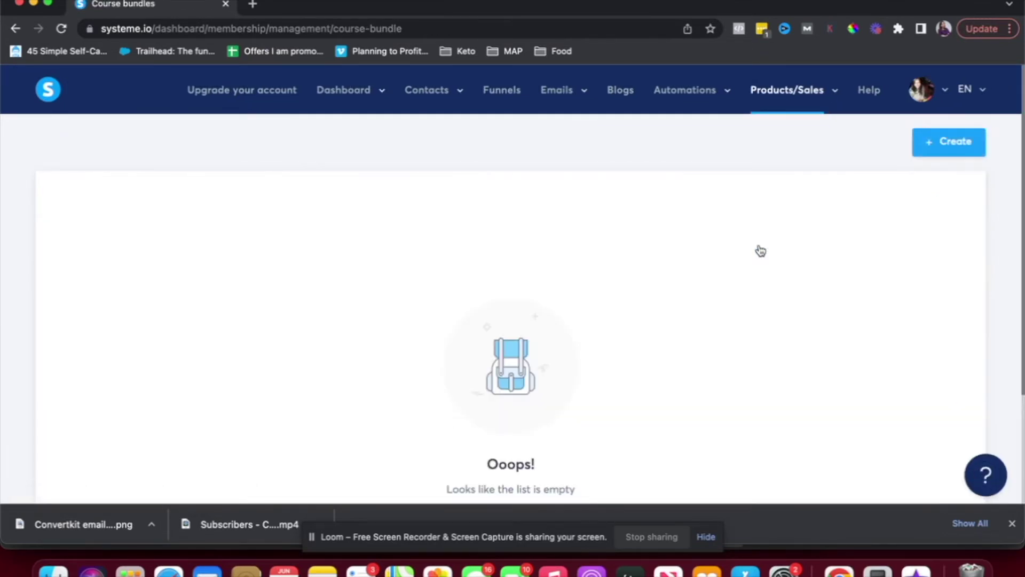
{"action": "left_click", "coordinate": [927, 152]}
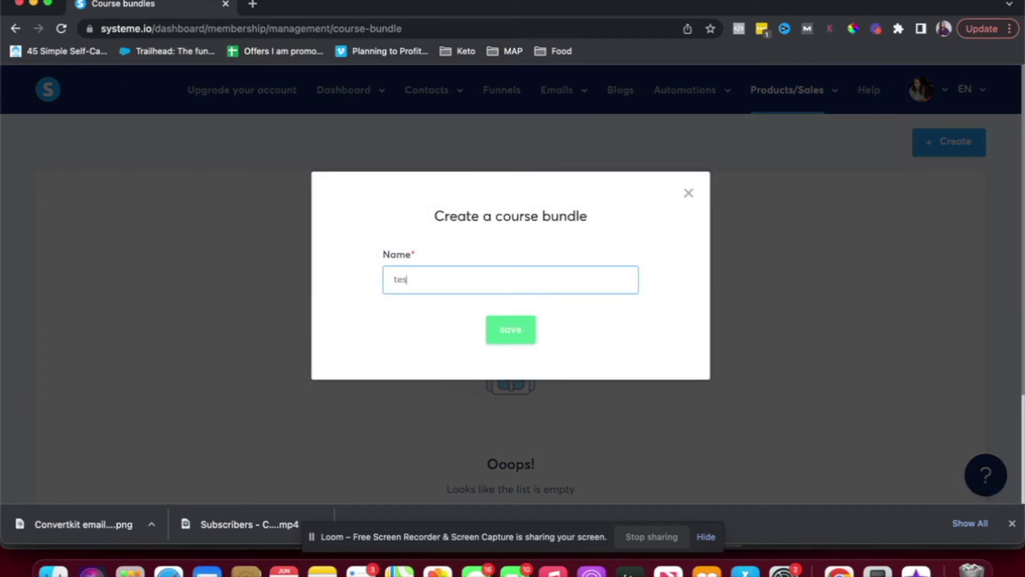
{"action": "left_click", "coordinate": [508, 329]}
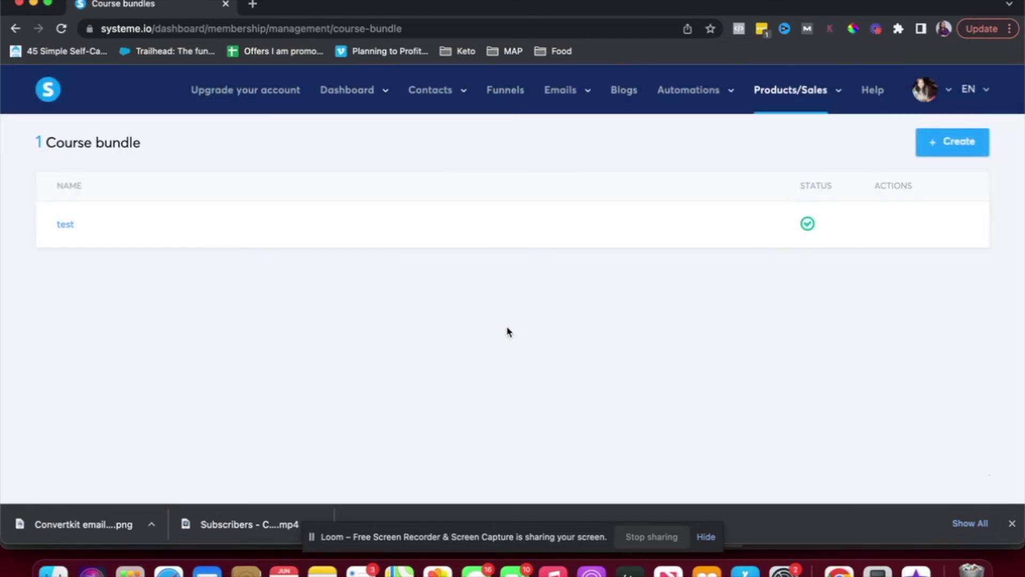
View the students list and the affiliate program dashboard, and open the affiliate program settings
{"action": "mouse_move", "coordinate": [717, 238]}
{"action": "mouse_move", "coordinate": [808, 92]}
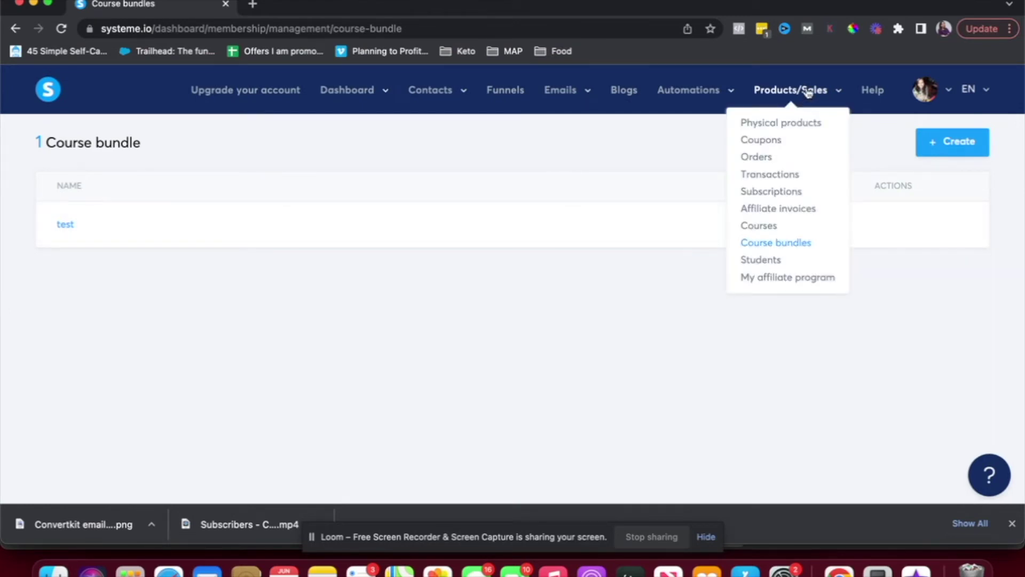
{"action": "left_click", "coordinate": [745, 265]}
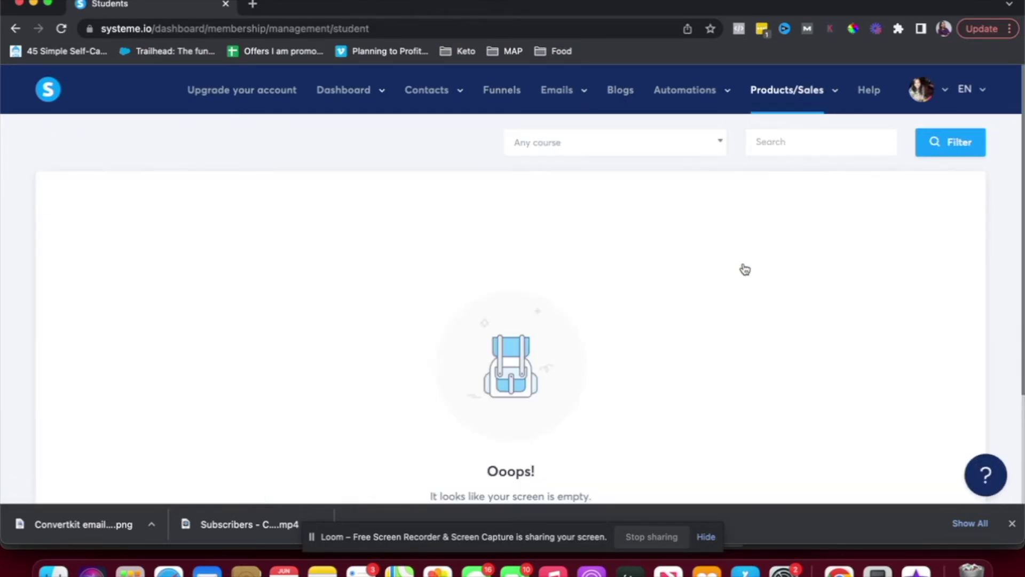
{"action": "mouse_move", "coordinate": [790, 90]}
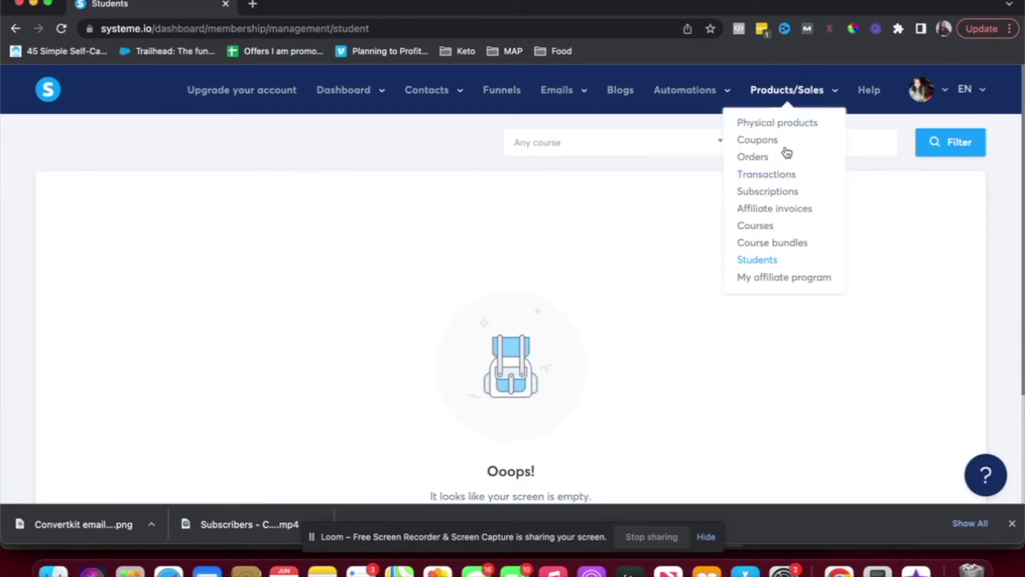
{"action": "left_click", "coordinate": [777, 277]}
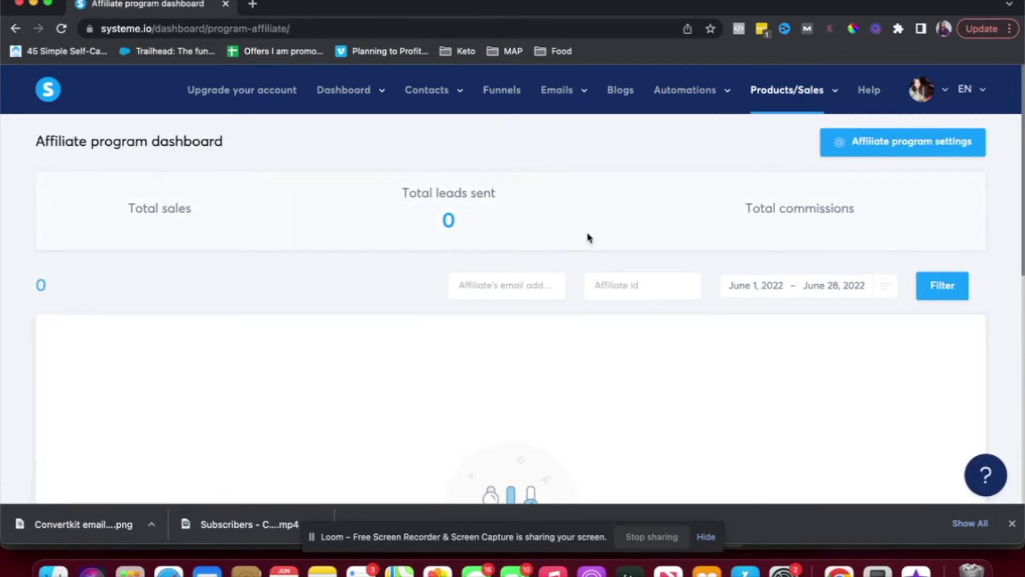
{"action": "left_click", "coordinate": [837, 151]}
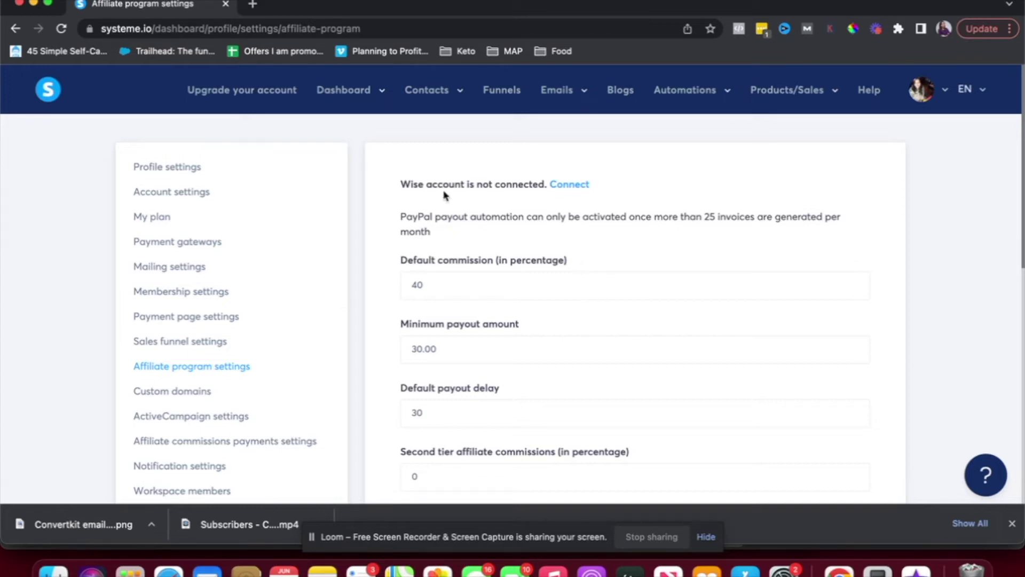
Start a new funnel named demo2 with Build an audience as its type
{"action": "left_click", "coordinate": [509, 102]}
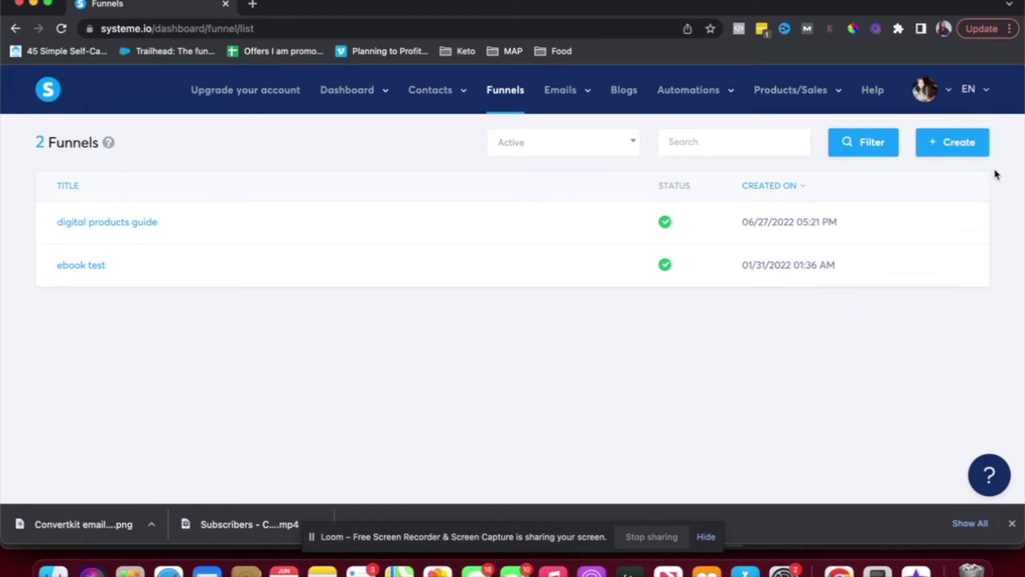
{"action": "left_click", "coordinate": [960, 147]}
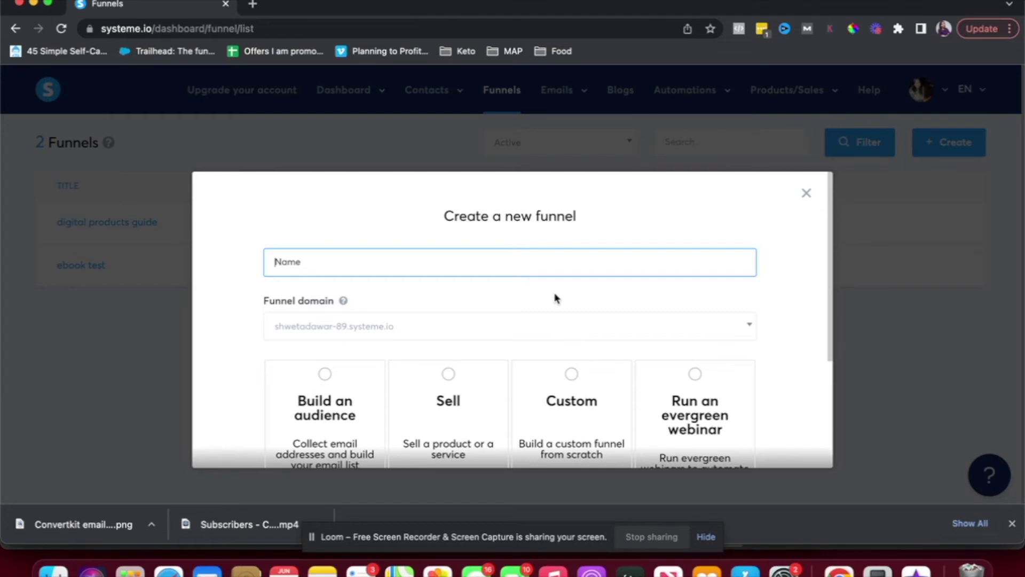
{"action": "scroll", "coordinate": [472, 347], "scroll_direction": "down", "scroll_amount": 2}
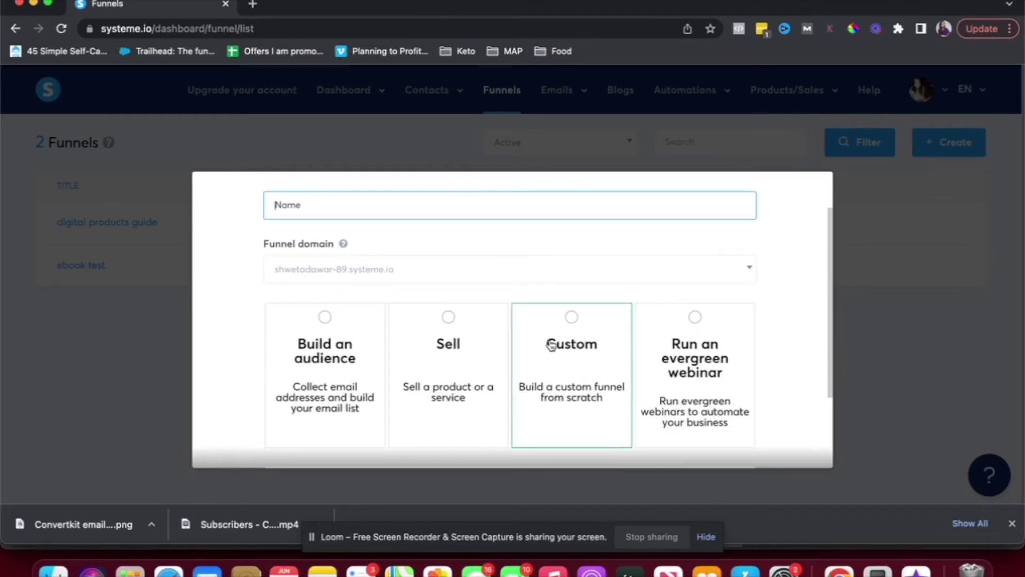
{"action": "scroll", "coordinate": [550, 345], "scroll_direction": "down", "scroll_amount": 3}
{"action": "scroll", "coordinate": [551, 345], "scroll_direction": "up", "scroll_amount": 3}
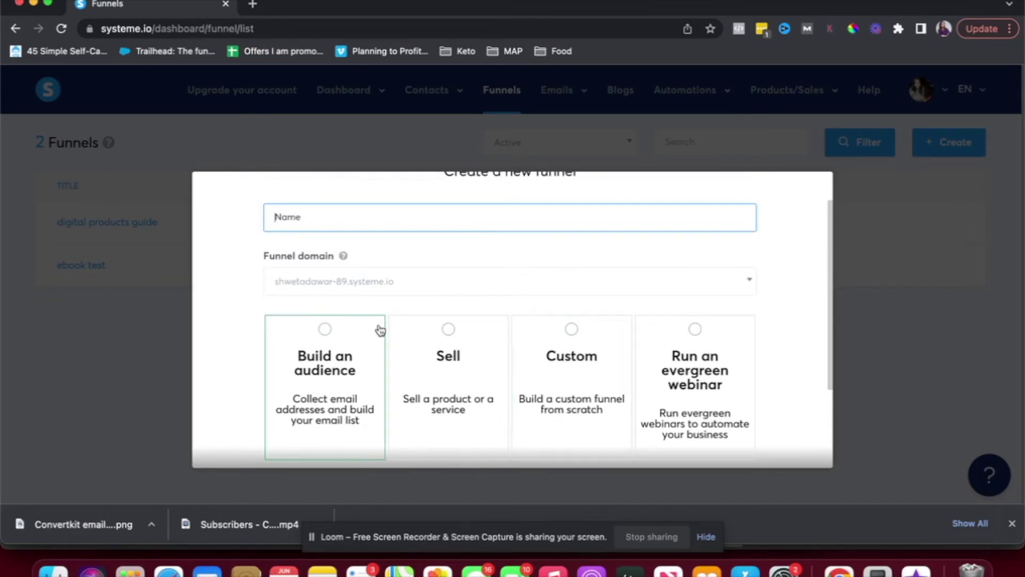
{"action": "left_click", "coordinate": [304, 373]}
{"action": "left_click", "coordinate": [351, 222]}
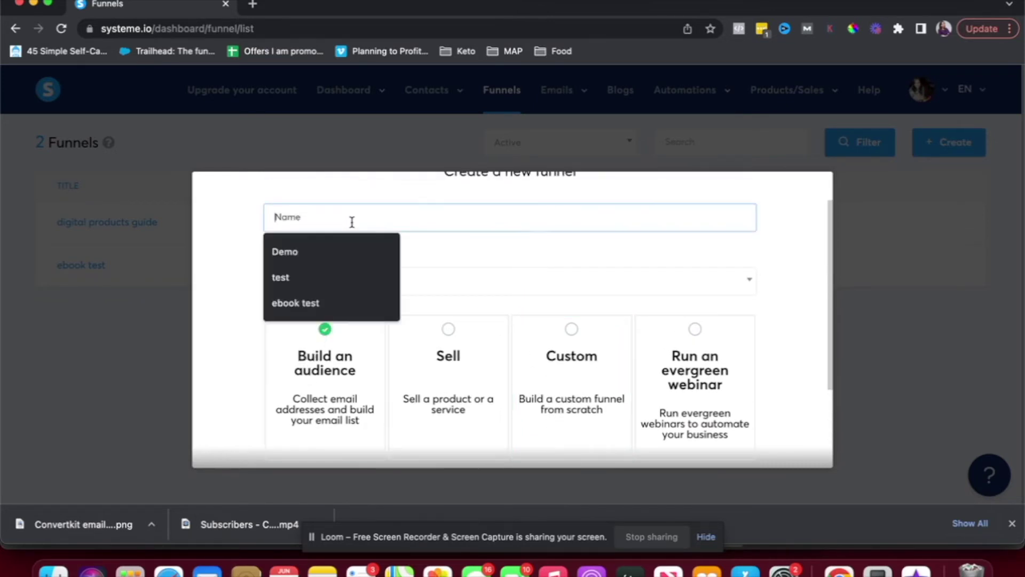
{"action": "type", "text": "demo"}
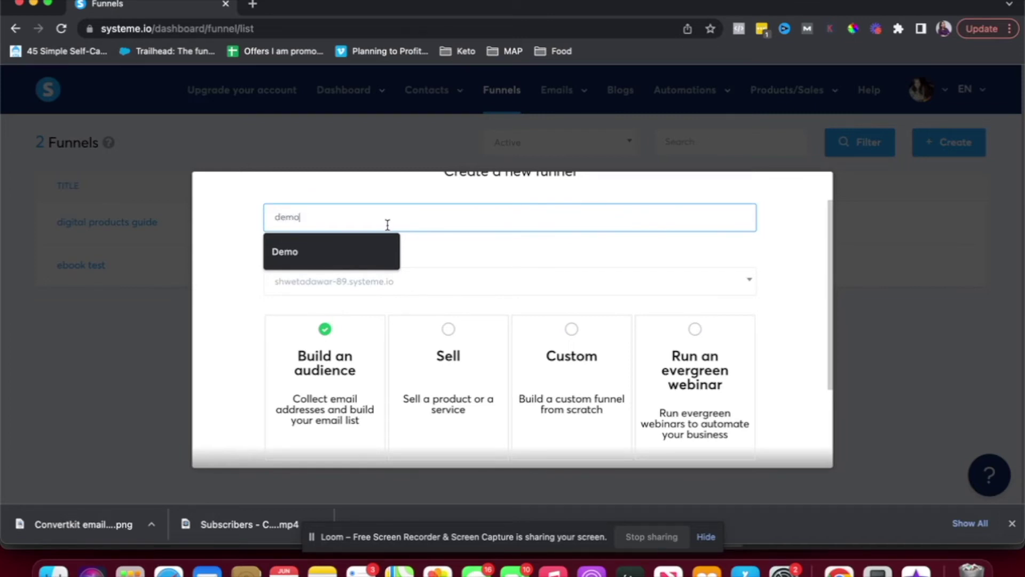
{"action": "type", "text": "2"}
{"action": "scroll", "coordinate": [374, 219], "scroll_direction": "down", "scroll_amount": 3}
{"action": "scroll", "coordinate": [299, 195], "scroll_direction": "up", "scroll_amount": 2}
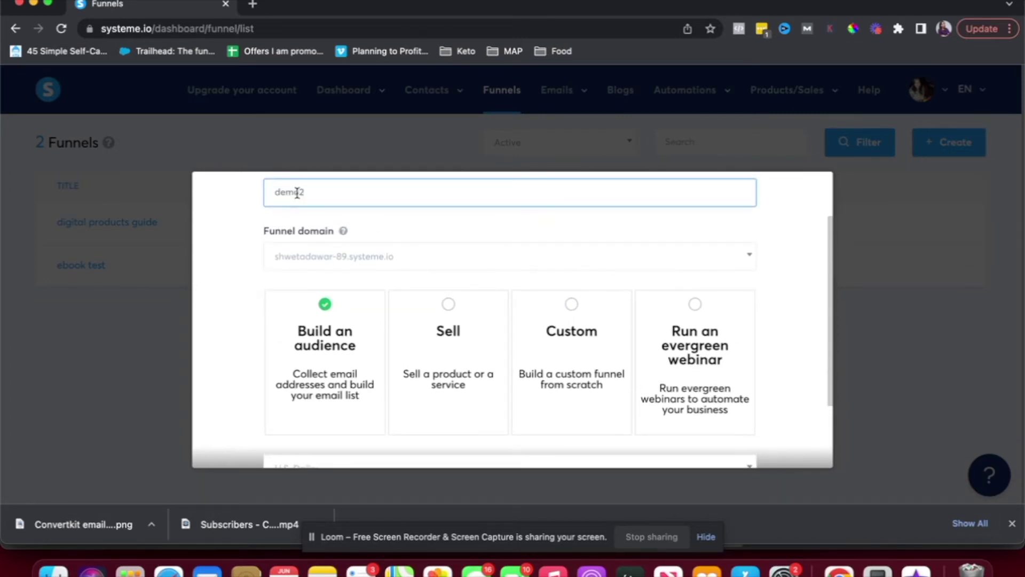
Set the funnel domain to the account's systeme.io subdomain and create the demo2 funnel in U.S. Dollar
{"action": "left_click", "coordinate": [424, 261]}
{"action": "left_click", "coordinate": [407, 304]}
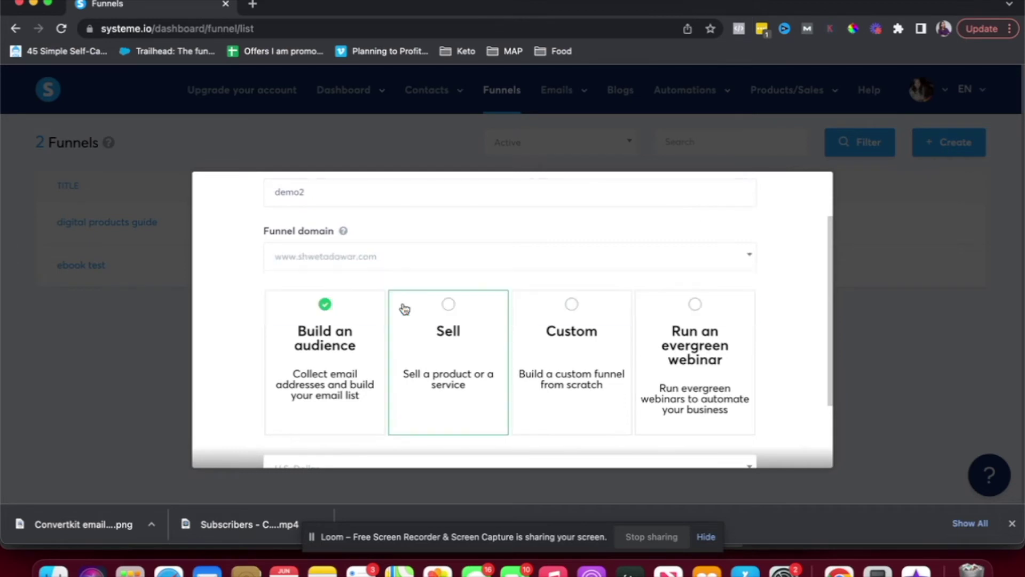
{"action": "scroll", "coordinate": [437, 270], "scroll_direction": "down", "scroll_amount": 3}
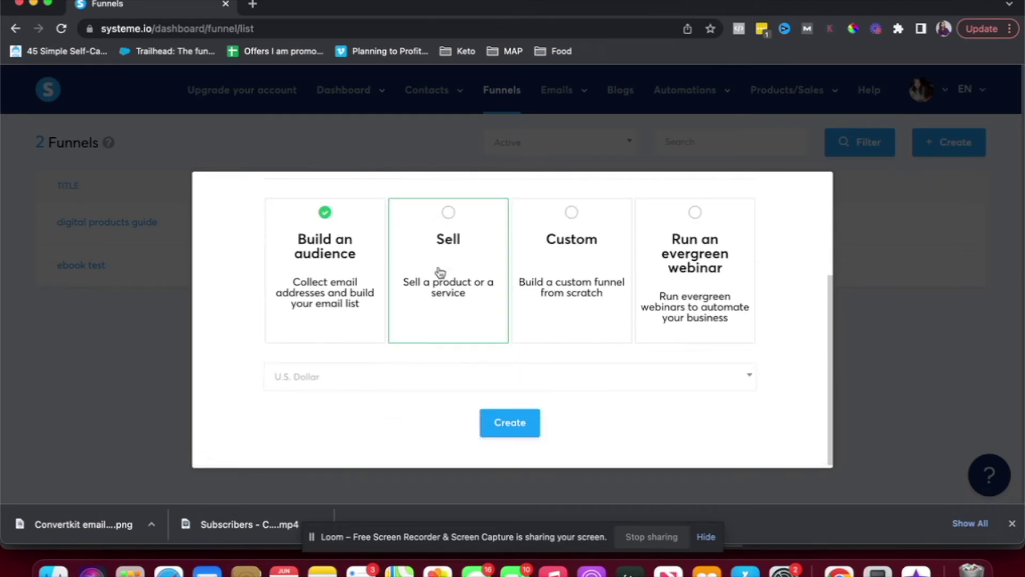
{"action": "scroll", "coordinate": [440, 272], "scroll_direction": "up", "scroll_amount": 4}
{"action": "left_click", "coordinate": [387, 293]}
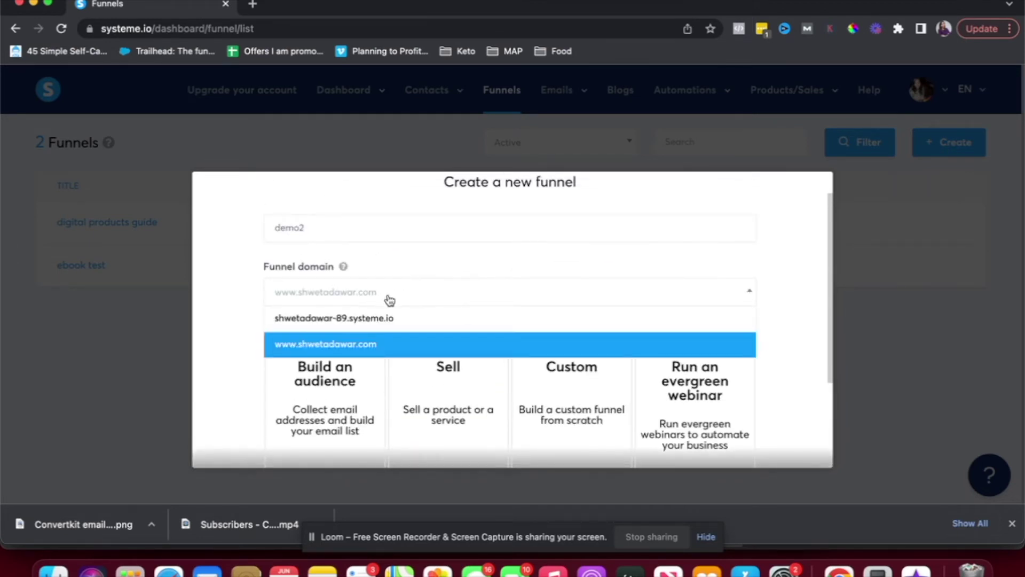
{"action": "left_click", "coordinate": [380, 320]}
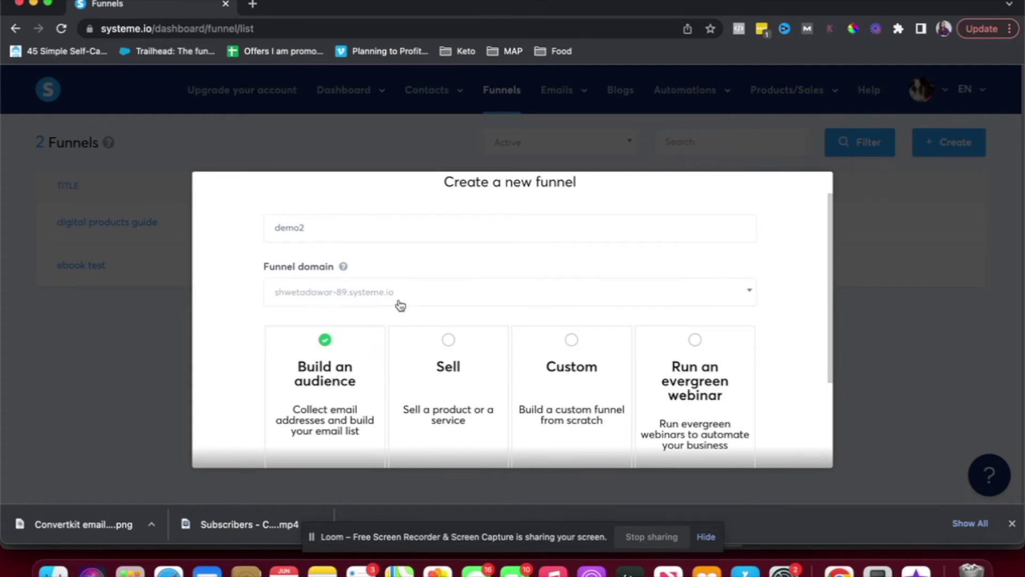
{"action": "scroll", "coordinate": [425, 295], "scroll_direction": "down", "scroll_amount": 3}
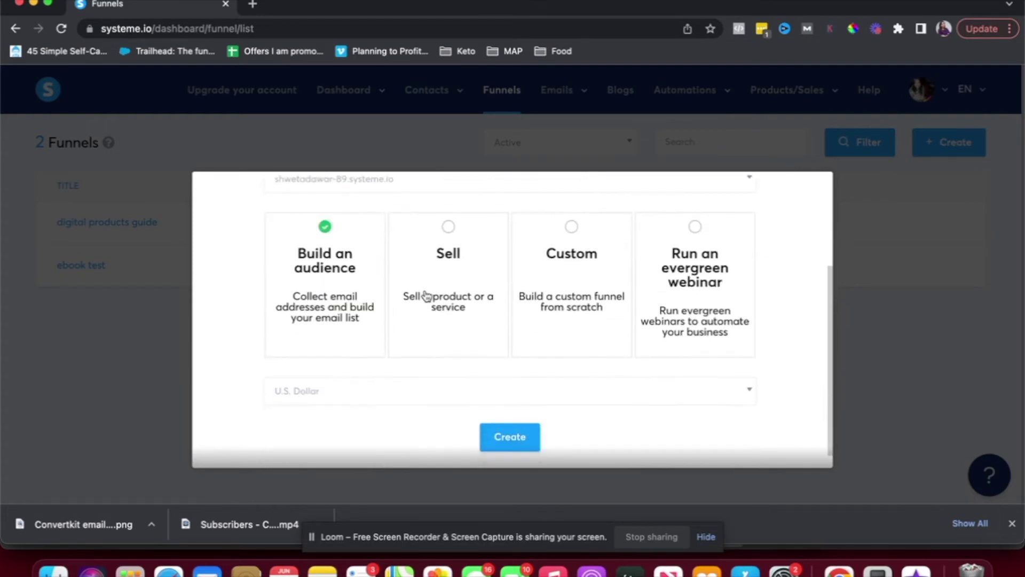
{"action": "left_click", "coordinate": [498, 441]}
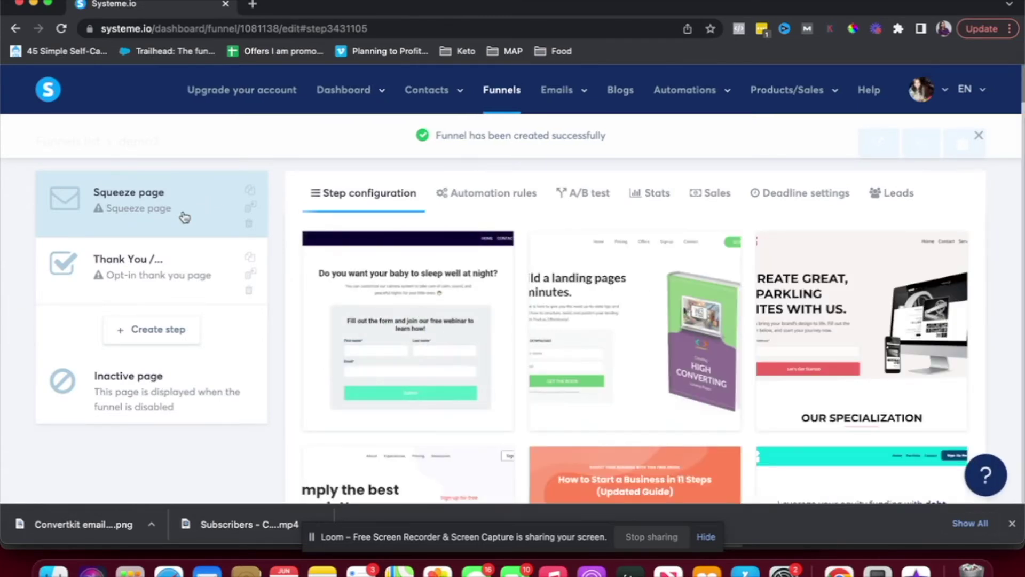
Apply the "Create great, sparkling sites with us" template to the Squeeze page step
{"action": "mouse_move", "coordinate": [361, 360]}
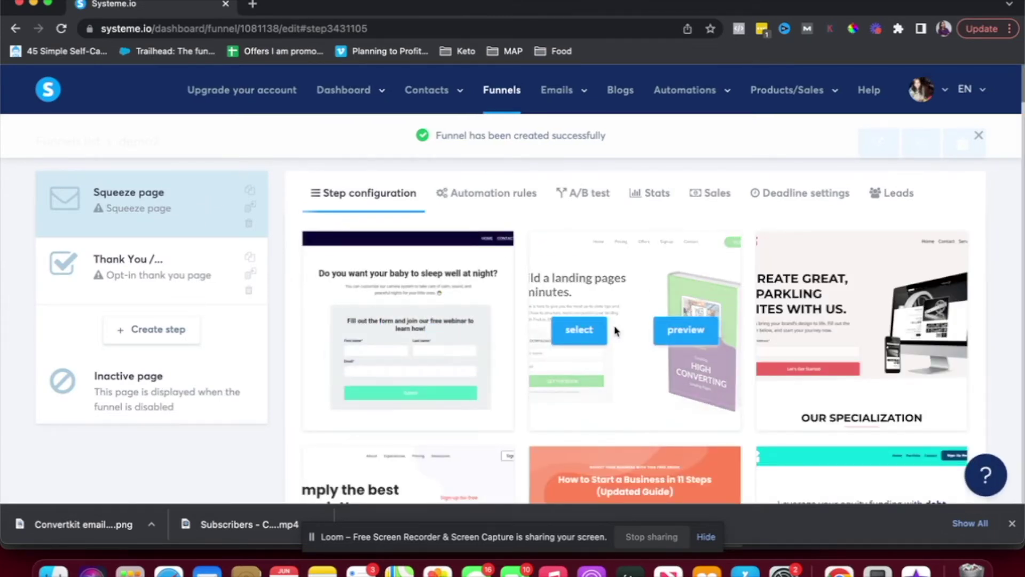
{"action": "mouse_move", "coordinate": [828, 329]}
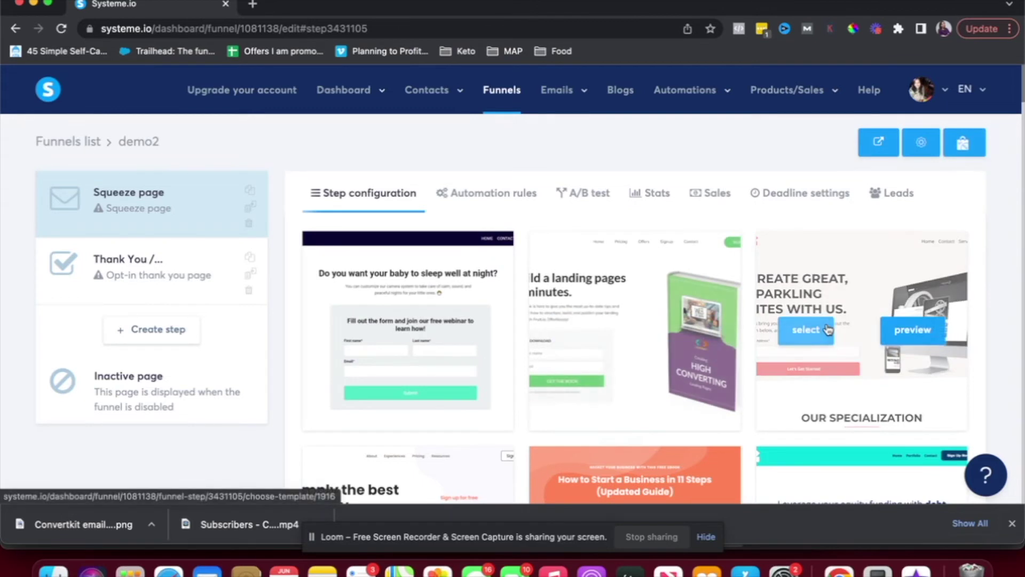
{"action": "left_click", "coordinate": [806, 334]}
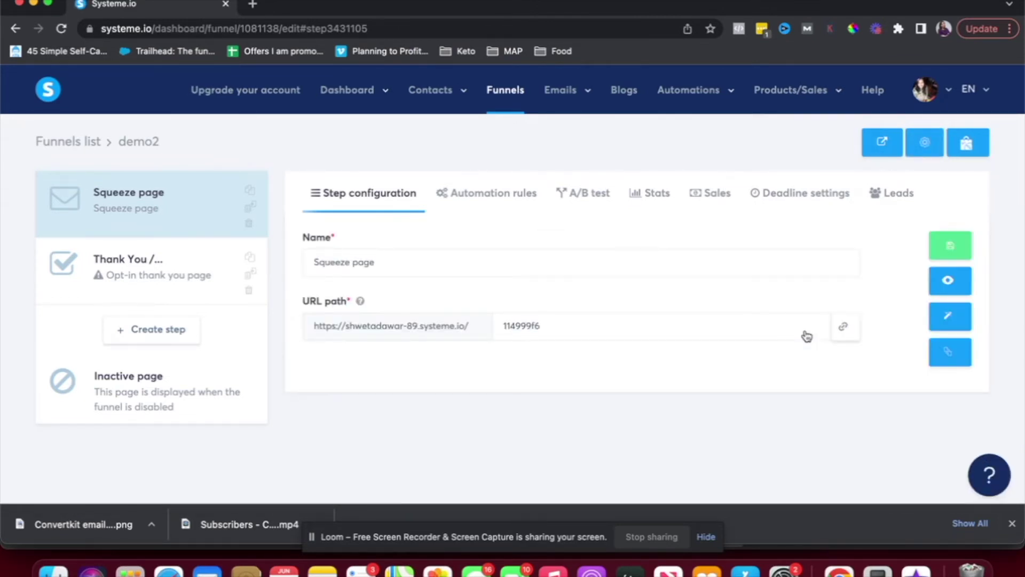
Open the squeeze page in the page editor and look over its content, elements and block categories
{"action": "left_click", "coordinate": [943, 331]}
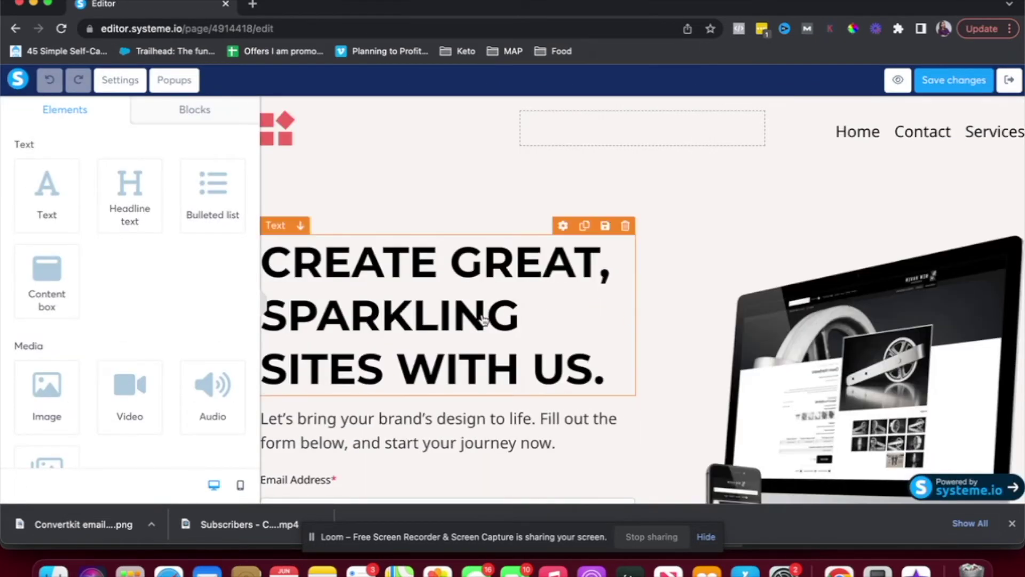
{"action": "scroll", "coordinate": [425, 288], "scroll_direction": "down", "scroll_amount": 3}
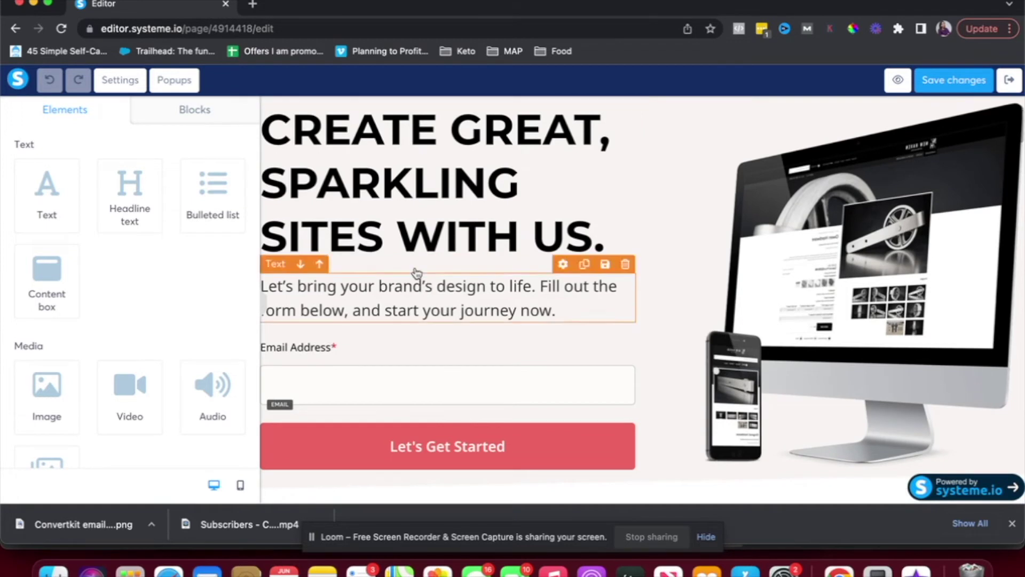
{"action": "scroll", "coordinate": [155, 229], "scroll_direction": "down", "scroll_amount": 4}
{"action": "scroll", "coordinate": [155, 229], "scroll_direction": "up", "scroll_amount": 3}
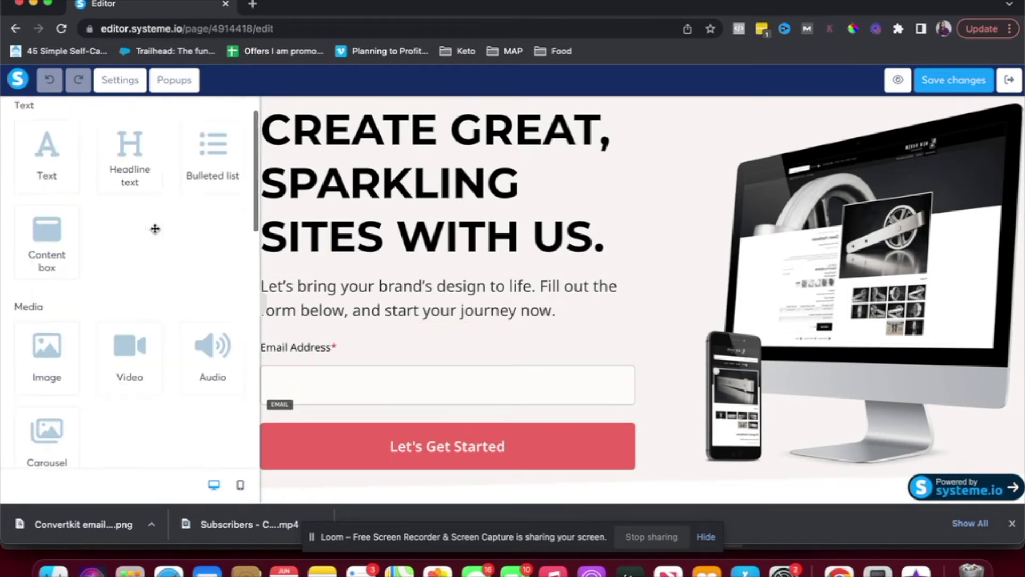
{"action": "scroll", "coordinate": [154, 228], "scroll_direction": "up", "scroll_amount": 1}
{"action": "left_click", "coordinate": [193, 122]}
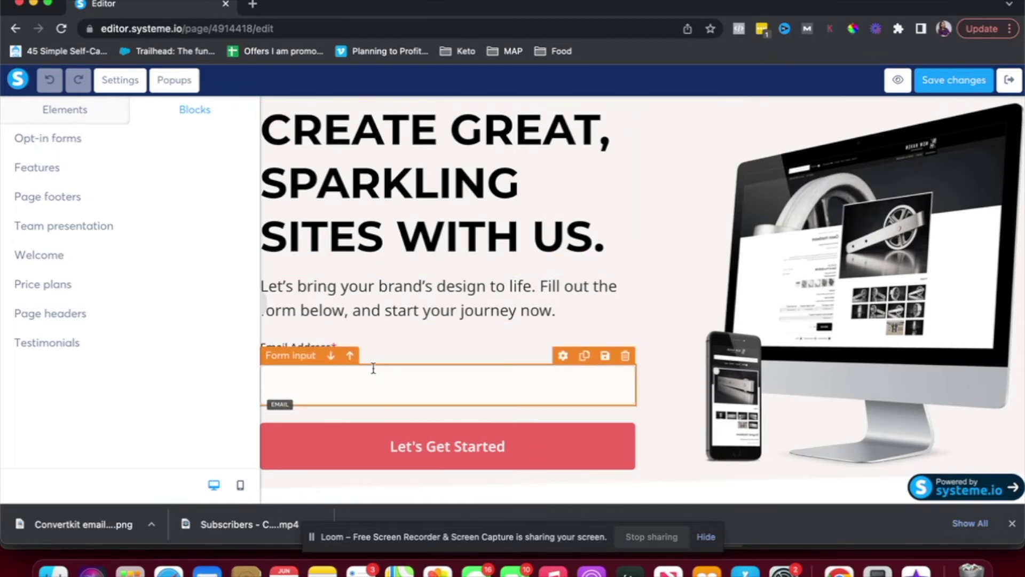
Try Show popup as the action of the Let's Get Started button
{"action": "left_click", "coordinate": [473, 450]}
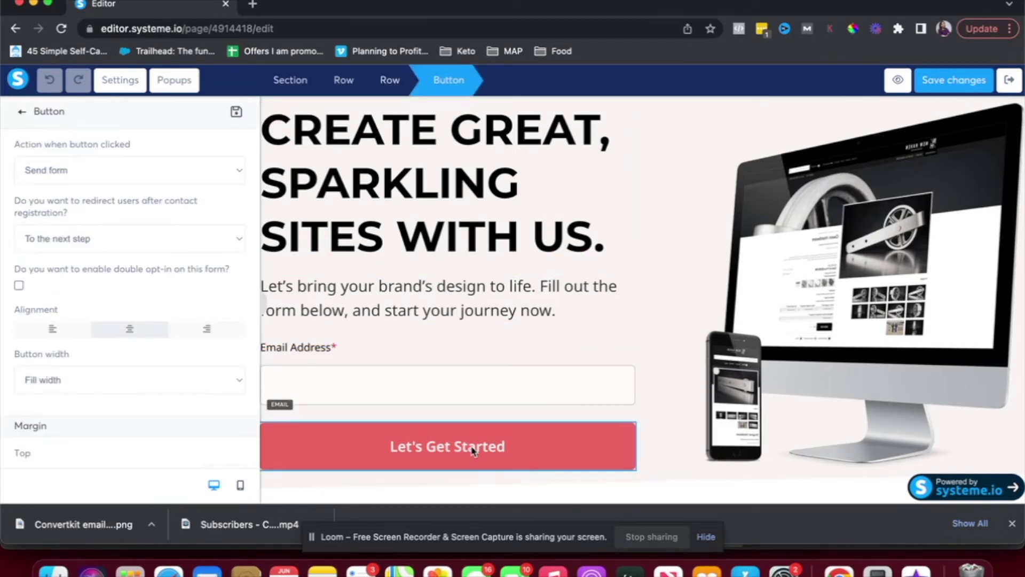
{"action": "left_click", "coordinate": [145, 175]}
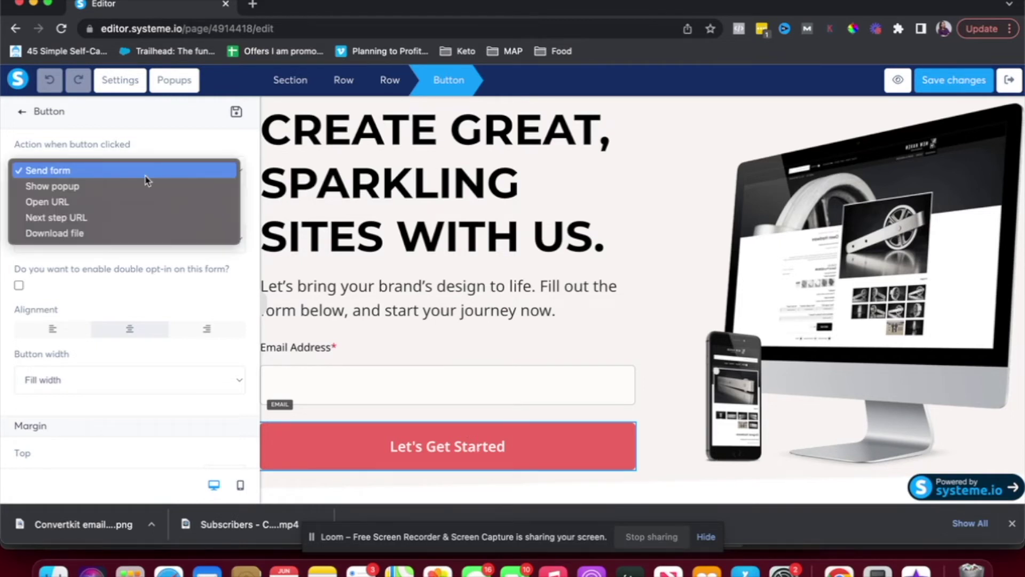
{"action": "left_click", "coordinate": [145, 176]}
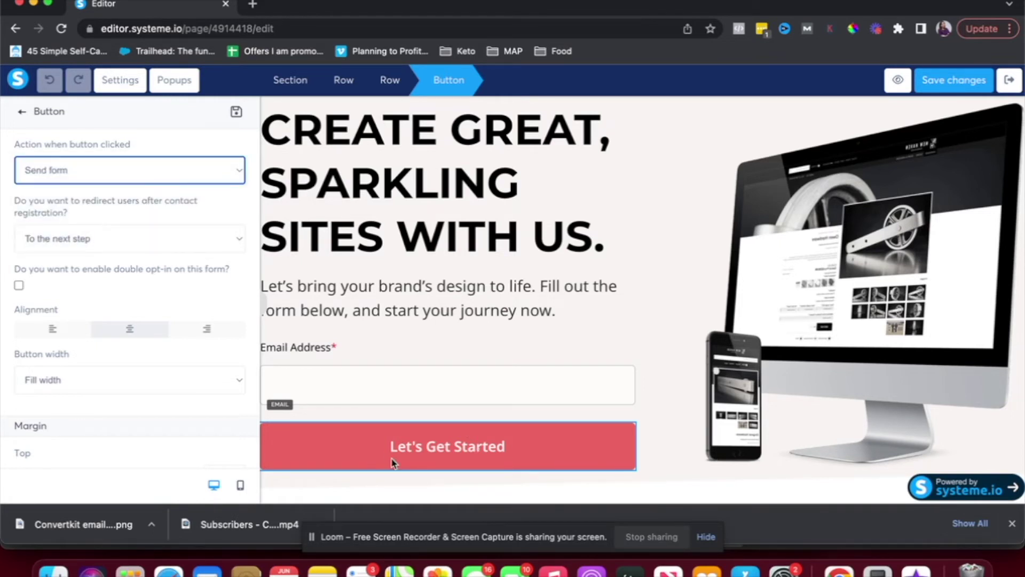
{"action": "left_click", "coordinate": [169, 176]}
{"action": "left_click", "coordinate": [168, 184]}
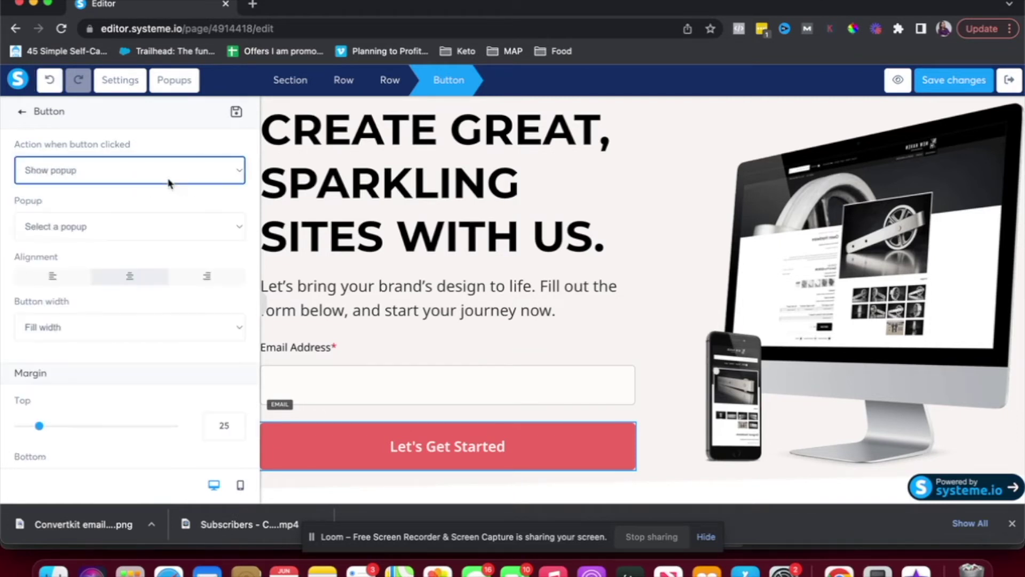
Set the Let's Get Started button's action back to Send form, then save the page and exit the editor
{"action": "left_click", "coordinate": [169, 176]}
{"action": "left_click", "coordinate": [176, 154]}
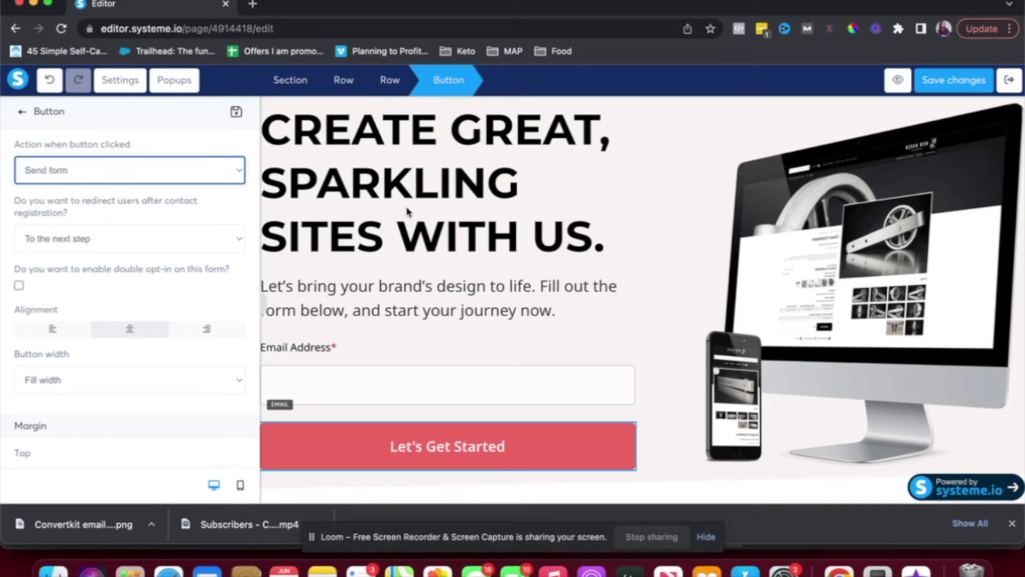
{"action": "left_click", "coordinate": [949, 85]}
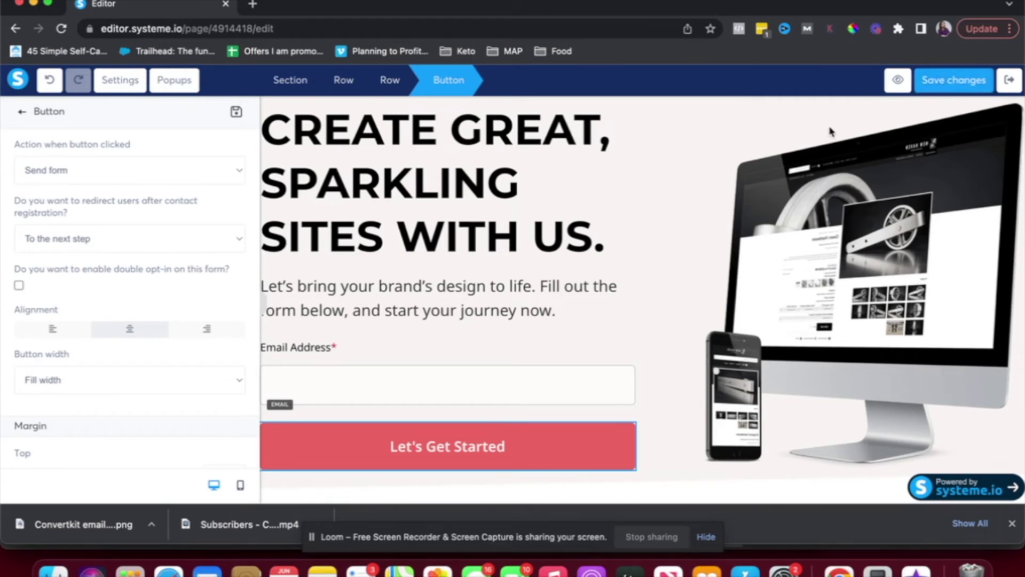
{"action": "left_click", "coordinate": [1008, 85]}
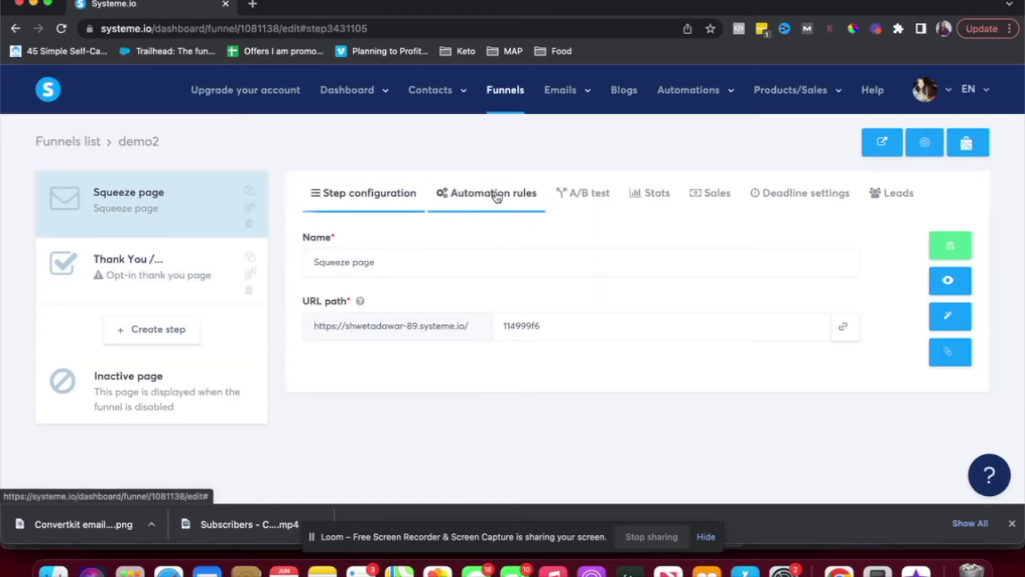
Add a funnel step named sales of type Sales page and place it before the Thank You step
{"action": "left_click", "coordinate": [202, 276]}
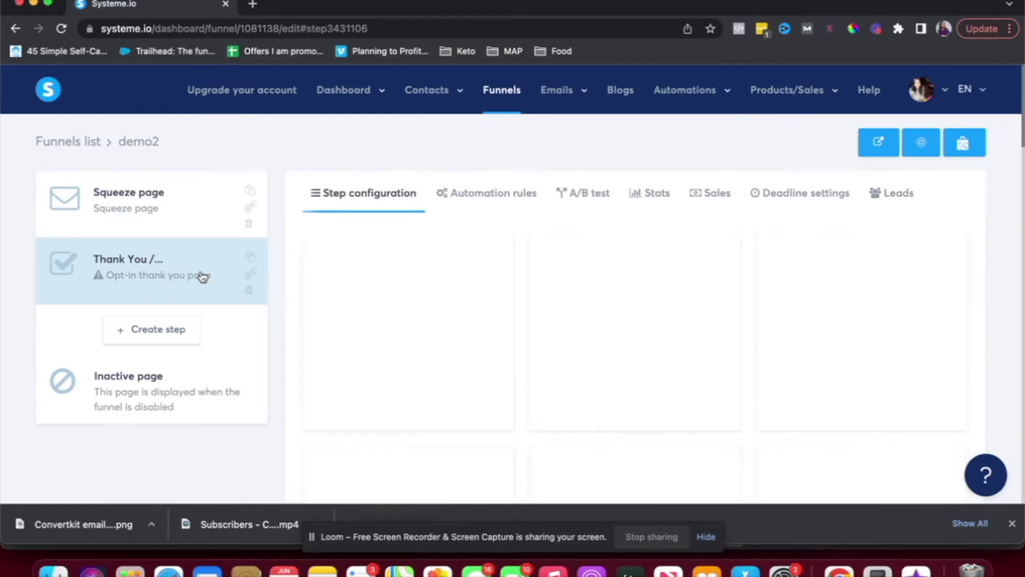
{"action": "left_click", "coordinate": [176, 329]}
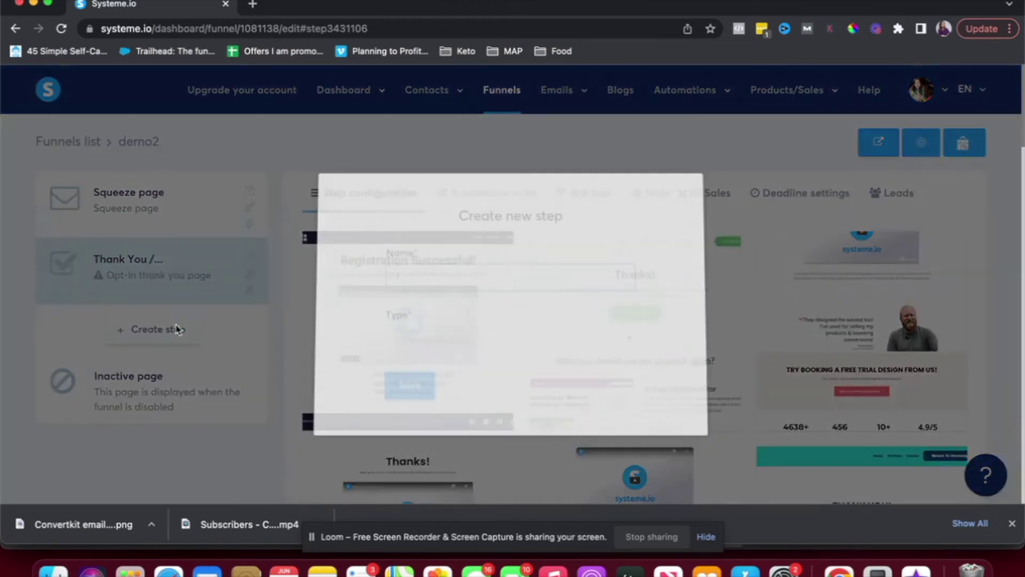
{"action": "type", "text": "sq"}
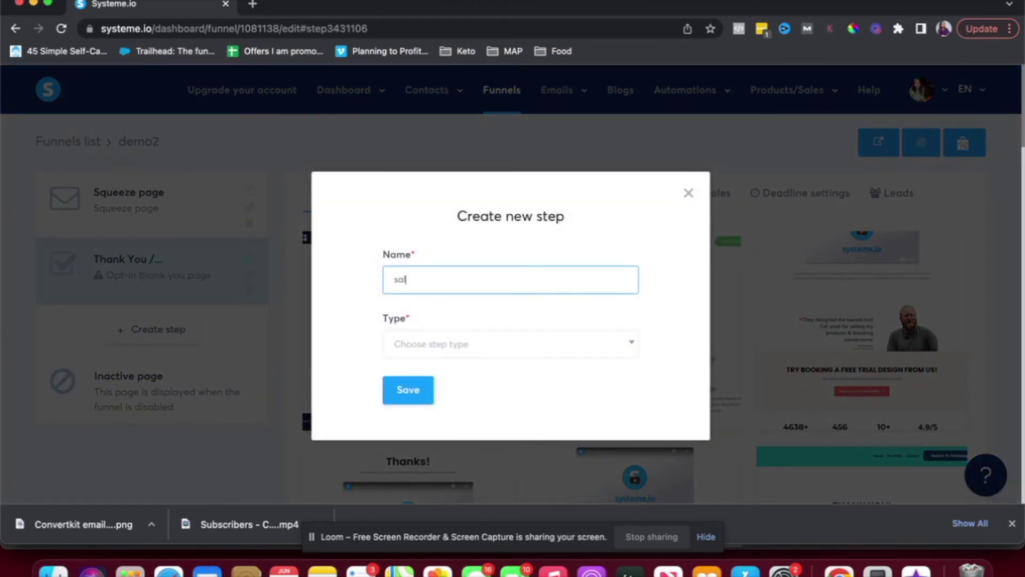
{"action": "type", "text": "les"}
{"action": "left_click", "coordinate": [416, 344]}
{"action": "scroll", "coordinate": [443, 312], "scroll_direction": "down", "scroll_amount": 3}
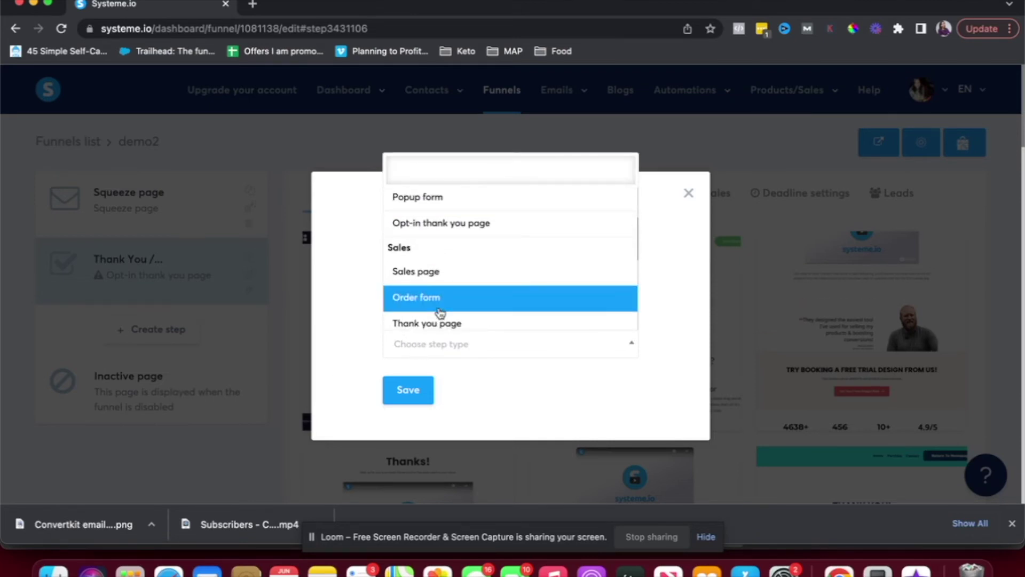
{"action": "left_click", "coordinate": [437, 280]}
{"action": "left_click", "coordinate": [395, 402]}
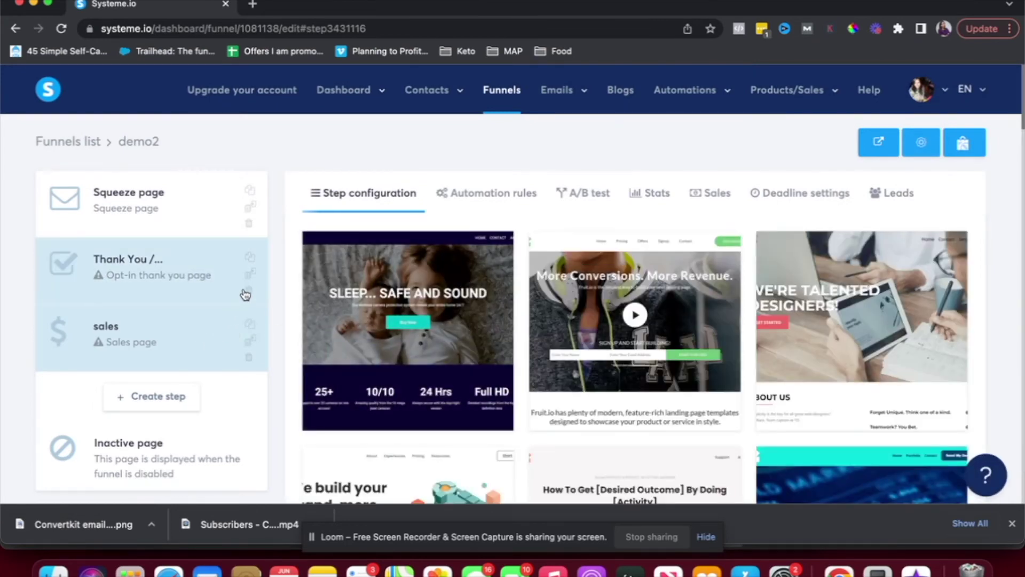
{"action": "left_click", "coordinate": [196, 287]}
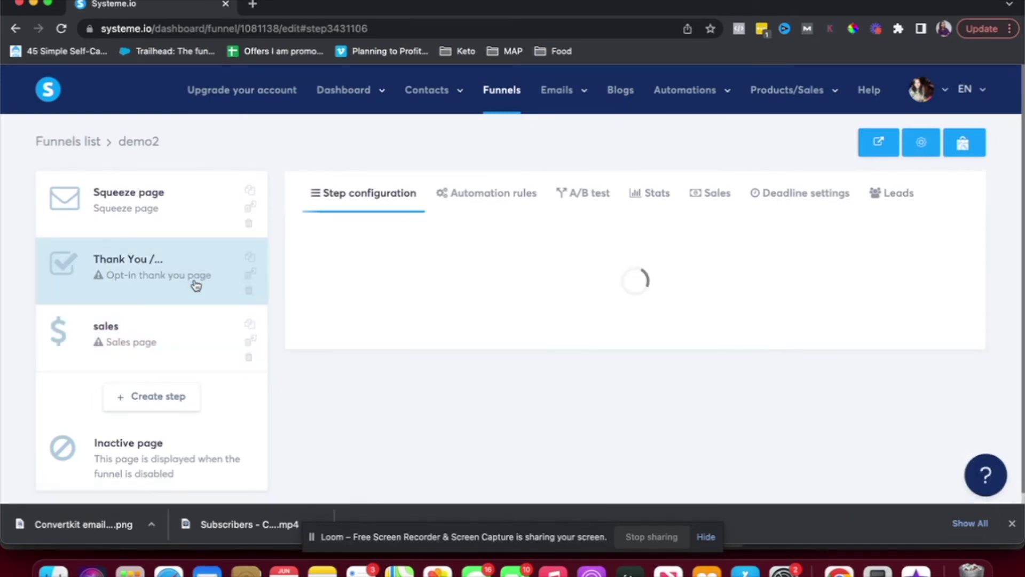
{"action": "left_click_drag", "start_coordinate": [194, 283], "coordinate": [187, 359]}
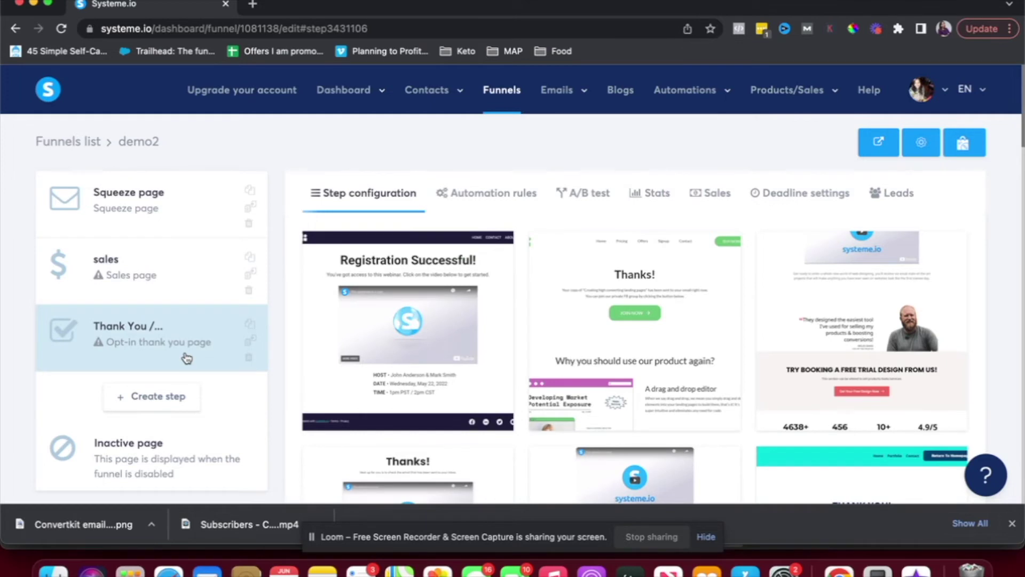
Browse the page templates for the sales step and check its A/B test and automation rules sections
{"action": "left_click", "coordinate": [165, 275]}
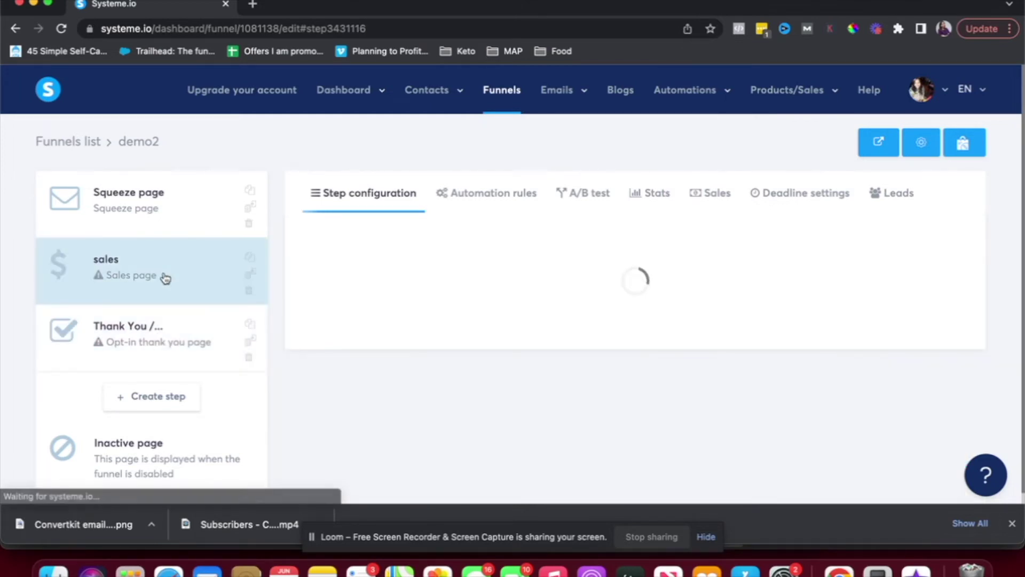
{"action": "mouse_move", "coordinate": [825, 288]}
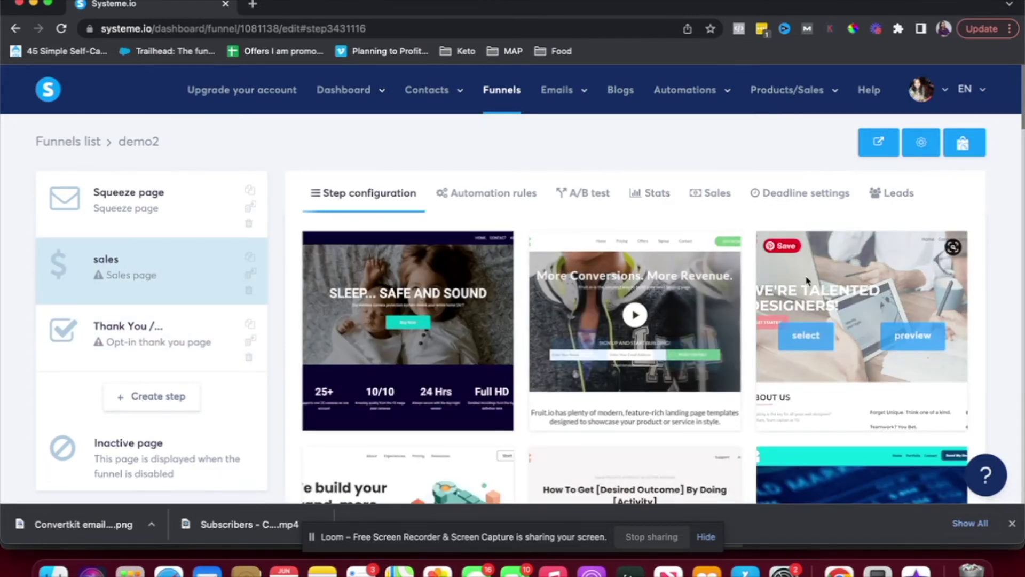
{"action": "scroll", "coordinate": [825, 288], "scroll_direction": "down", "scroll_amount": 3}
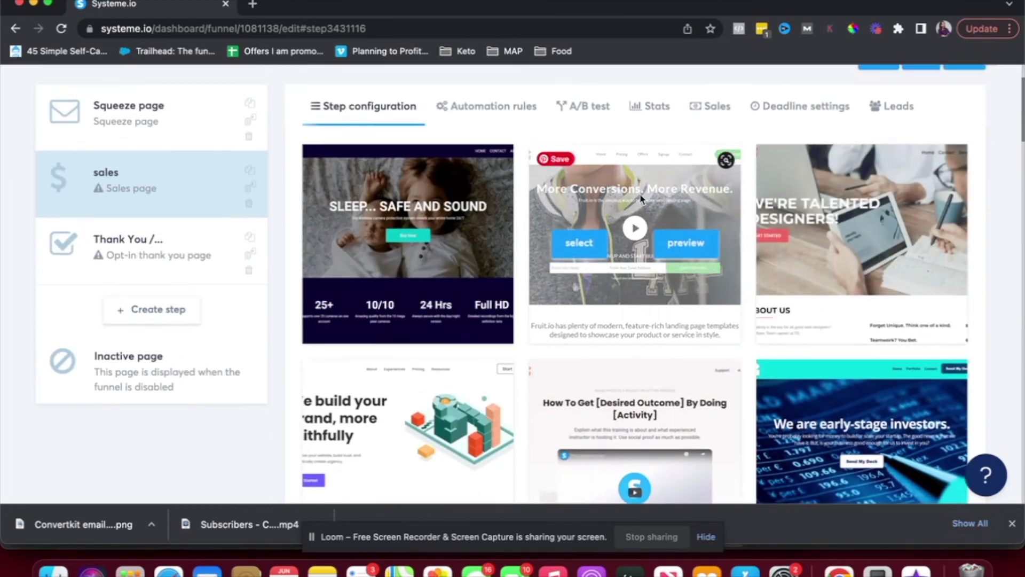
{"action": "scroll", "coordinate": [614, 225], "scroll_direction": "up", "scroll_amount": 3}
{"action": "left_click", "coordinate": [598, 194]}
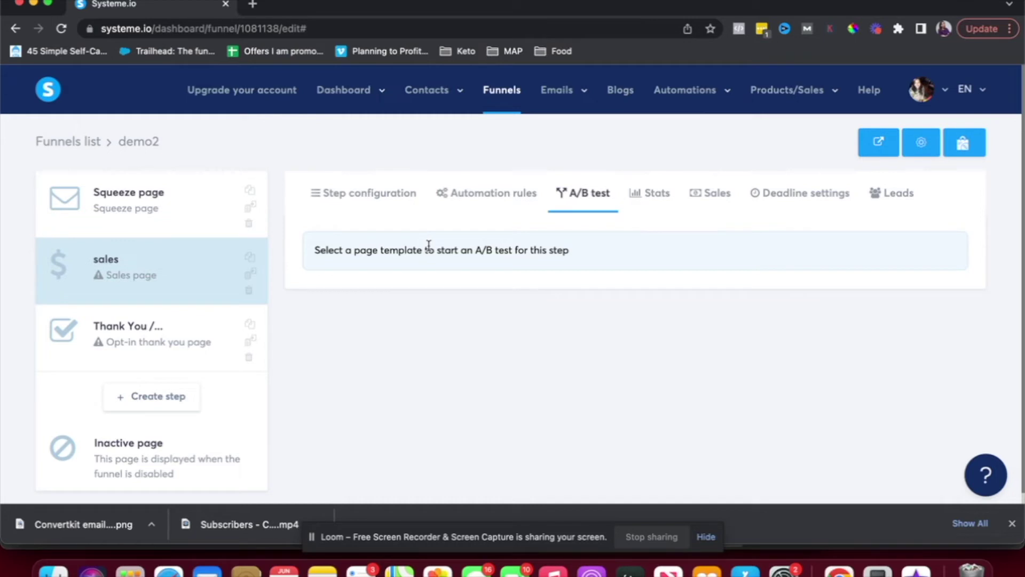
{"action": "left_click", "coordinate": [471, 199]}
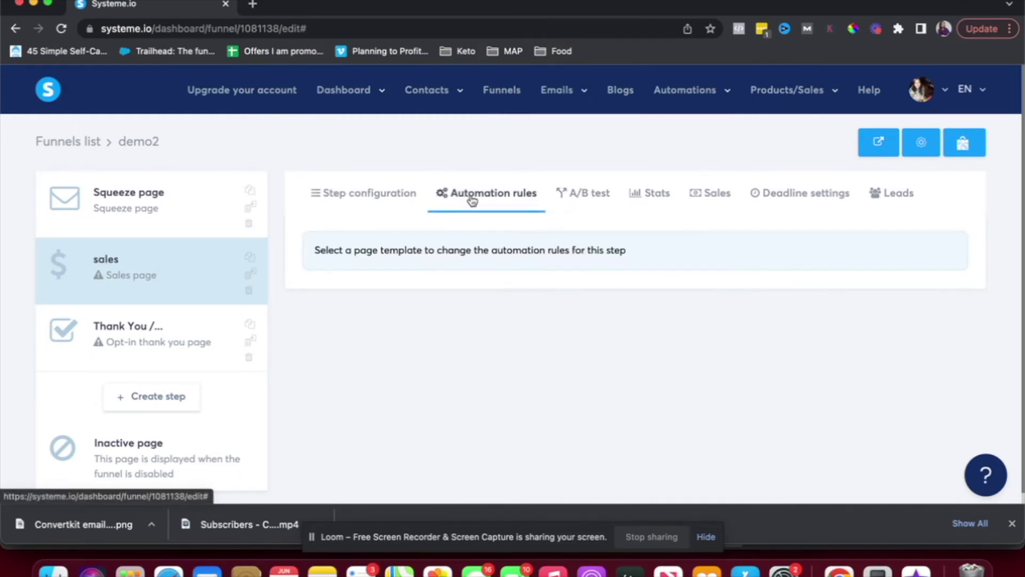
Start an automation rule for the Squeeze page step with the Funnel step form subscribed trigger
{"action": "left_click", "coordinate": [176, 221]}
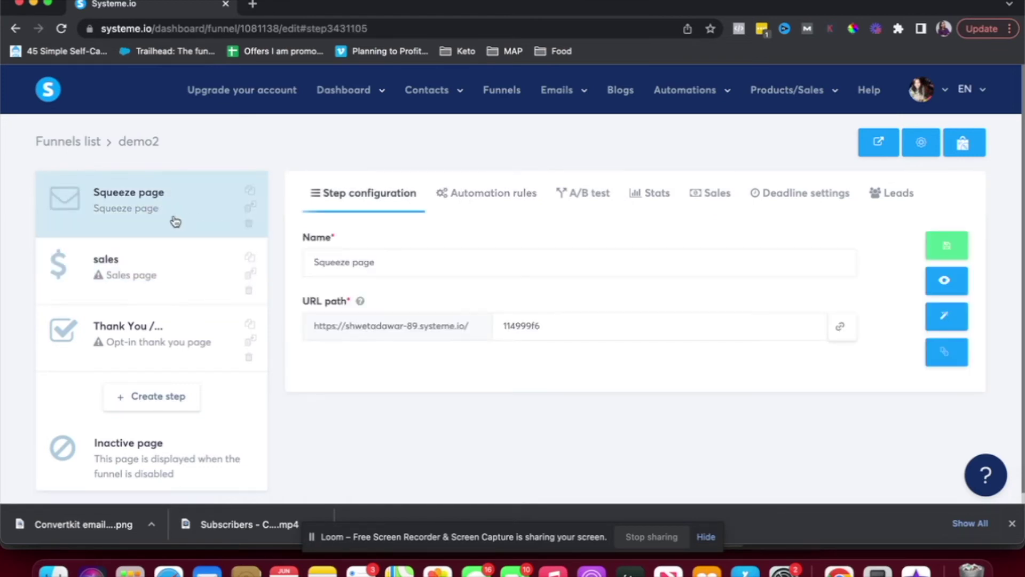
{"action": "left_click", "coordinate": [513, 201]}
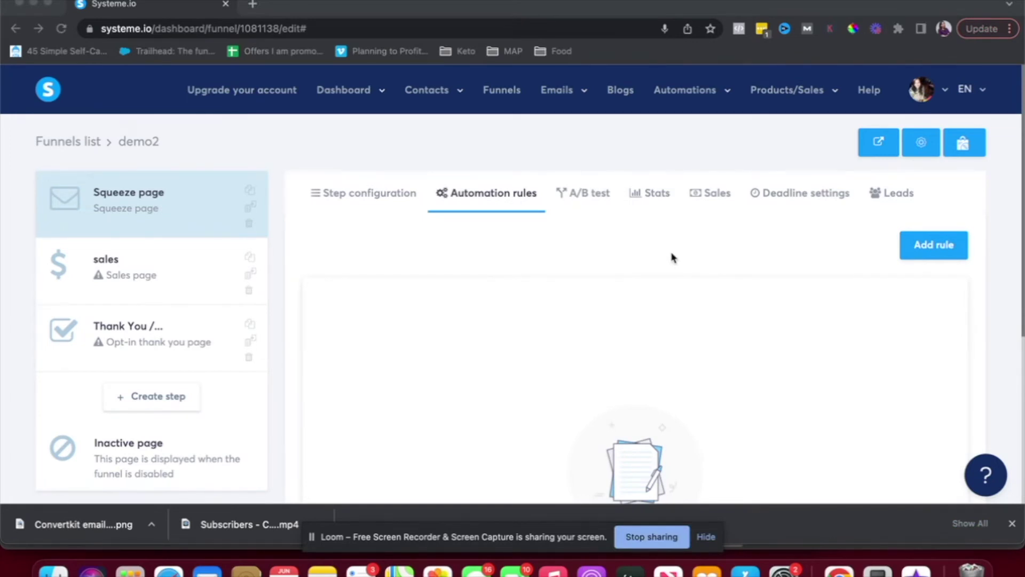
{"action": "left_click", "coordinate": [925, 249]}
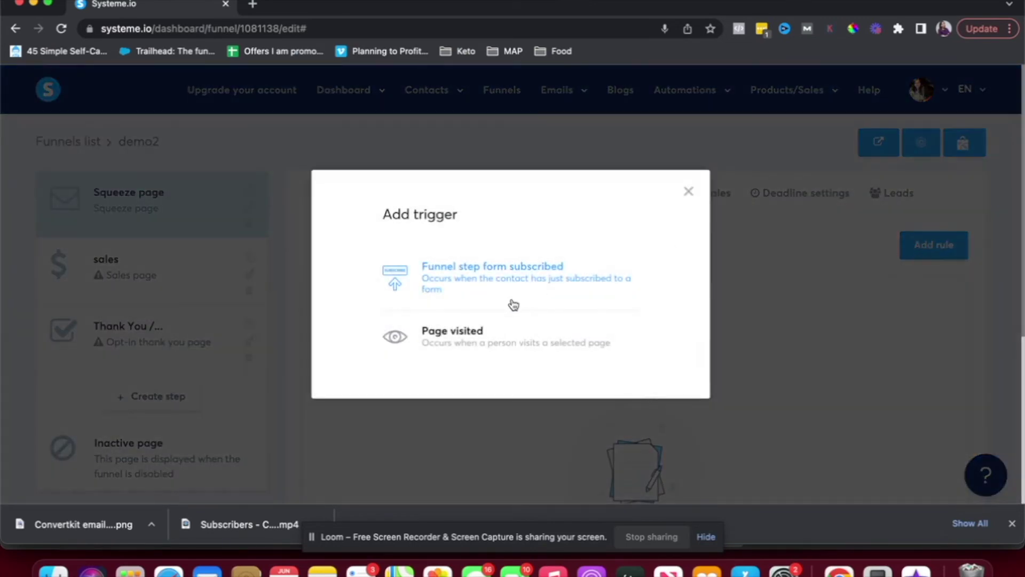
{"action": "left_click", "coordinate": [514, 305]}
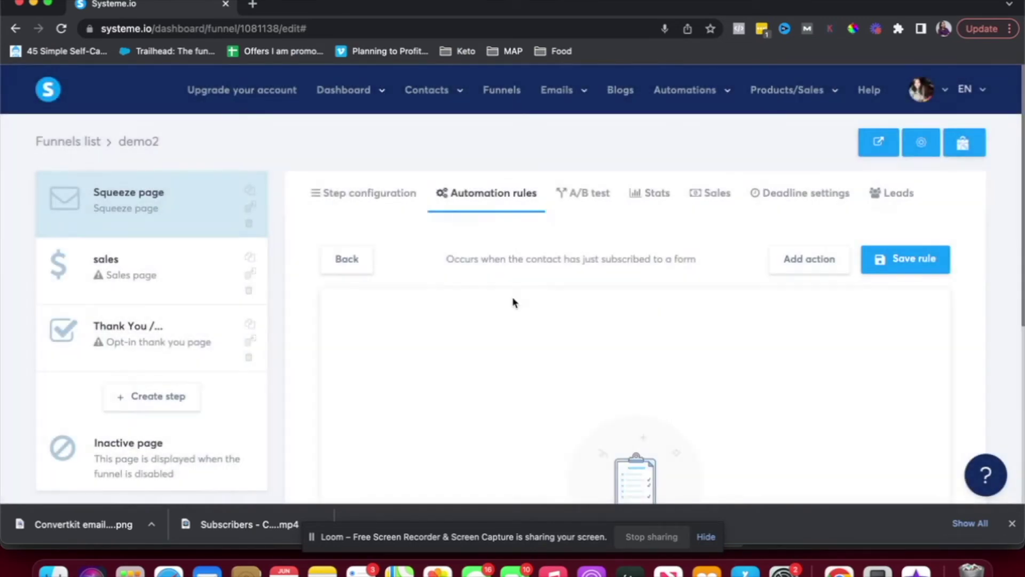
{"action": "scroll", "coordinate": [807, 300], "scroll_direction": "down", "scroll_amount": 2}
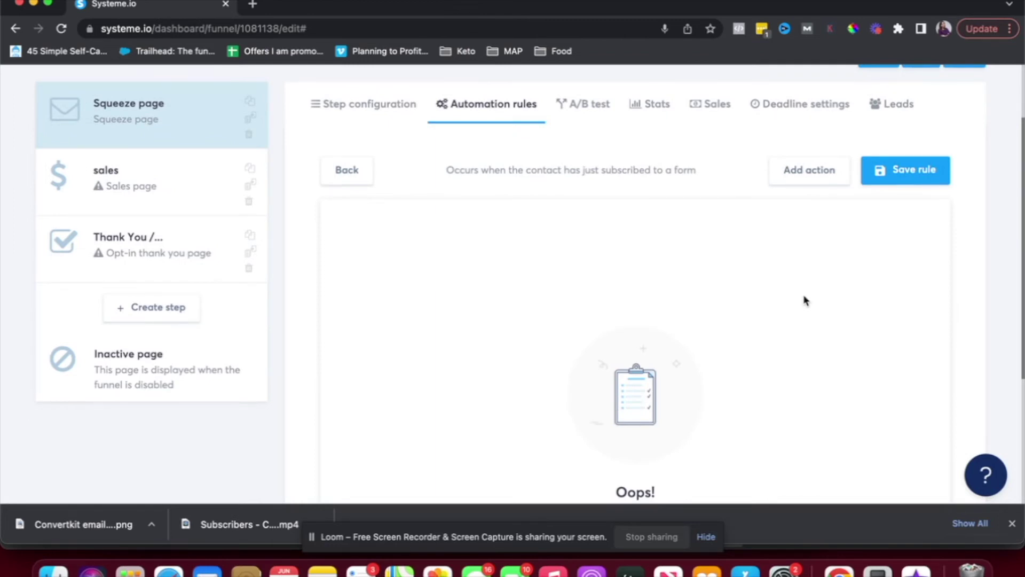
Add a Send email action to the rule and try to save the rule without choosing an email
{"action": "left_click", "coordinate": [810, 170]}
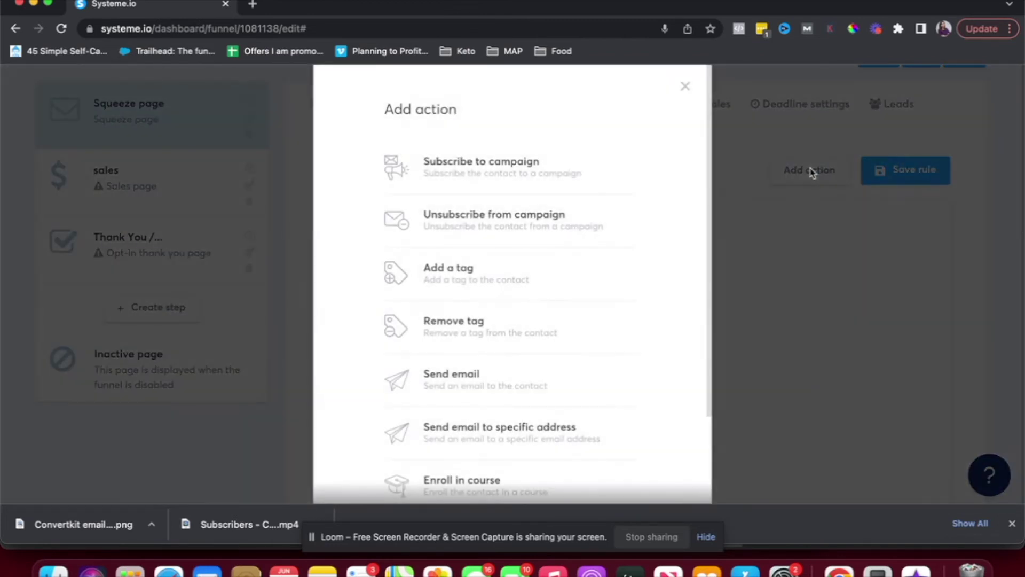
{"action": "scroll", "coordinate": [535, 251], "scroll_direction": "down", "scroll_amount": 3}
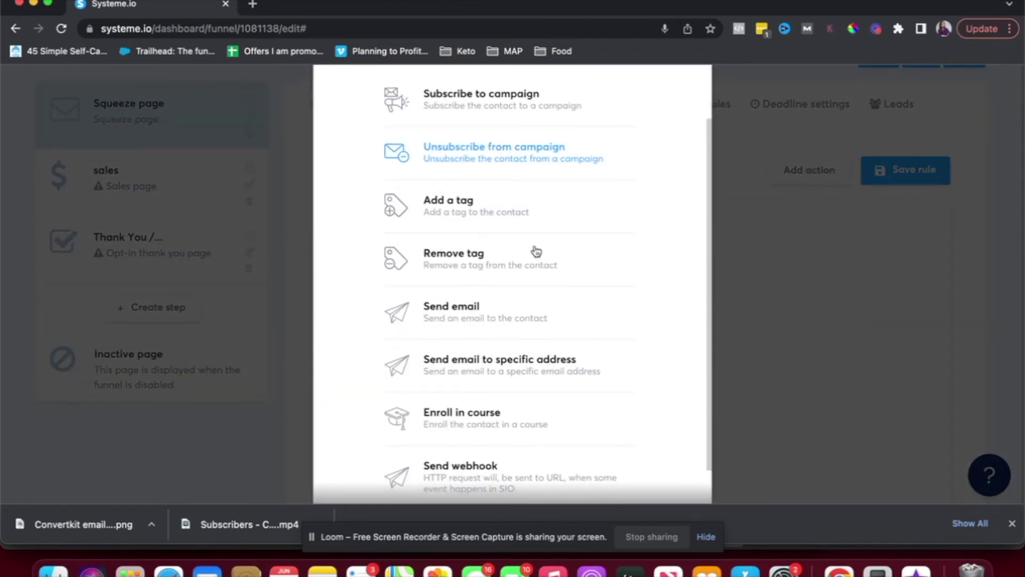
{"action": "scroll", "coordinate": [487, 308], "scroll_direction": "up", "scroll_amount": 3}
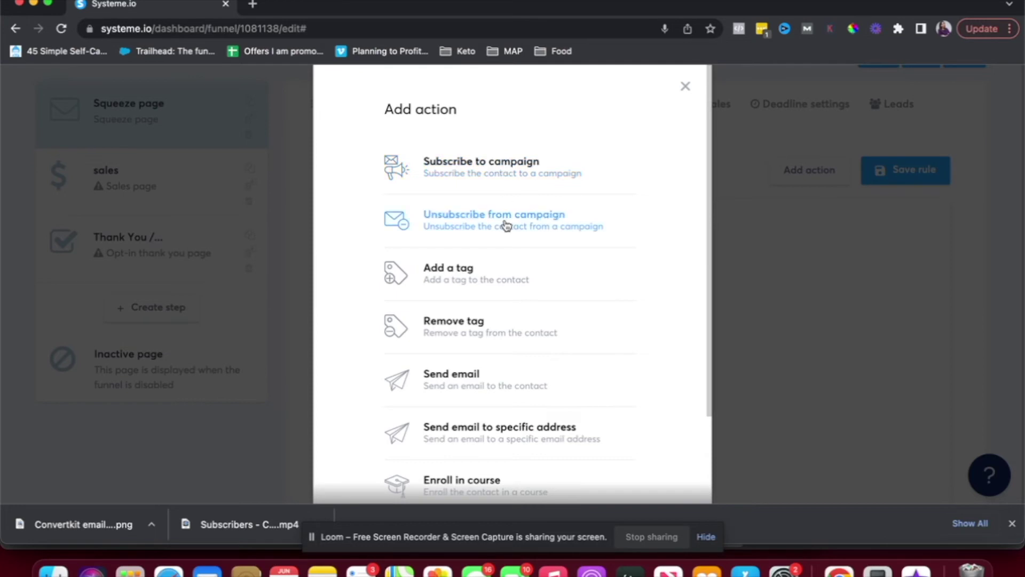
{"action": "scroll", "coordinate": [498, 305], "scroll_direction": "down", "scroll_amount": 3}
{"action": "left_click", "coordinate": [499, 316]}
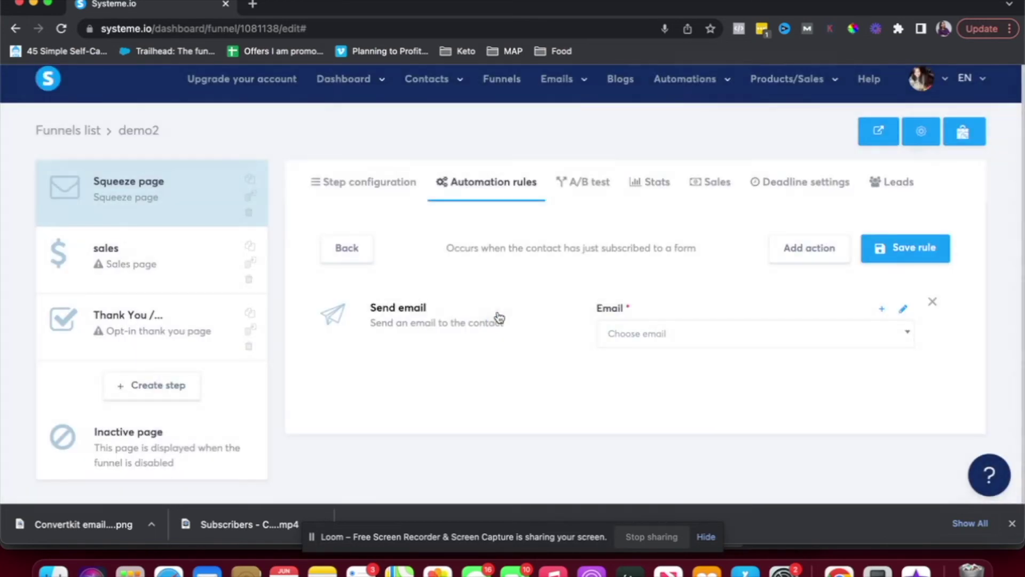
{"action": "left_click", "coordinate": [667, 335]}
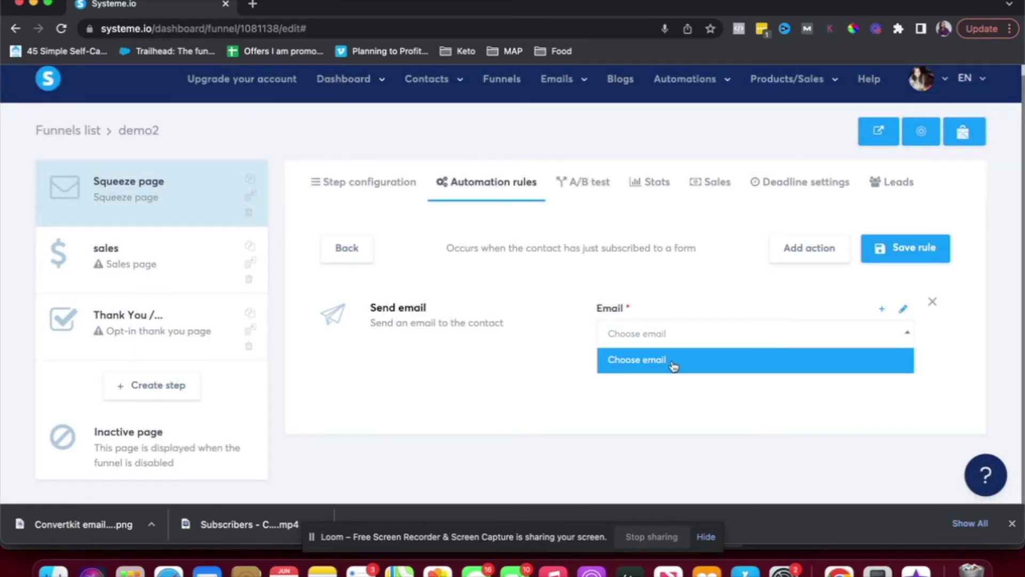
{"action": "left_click", "coordinate": [675, 391]}
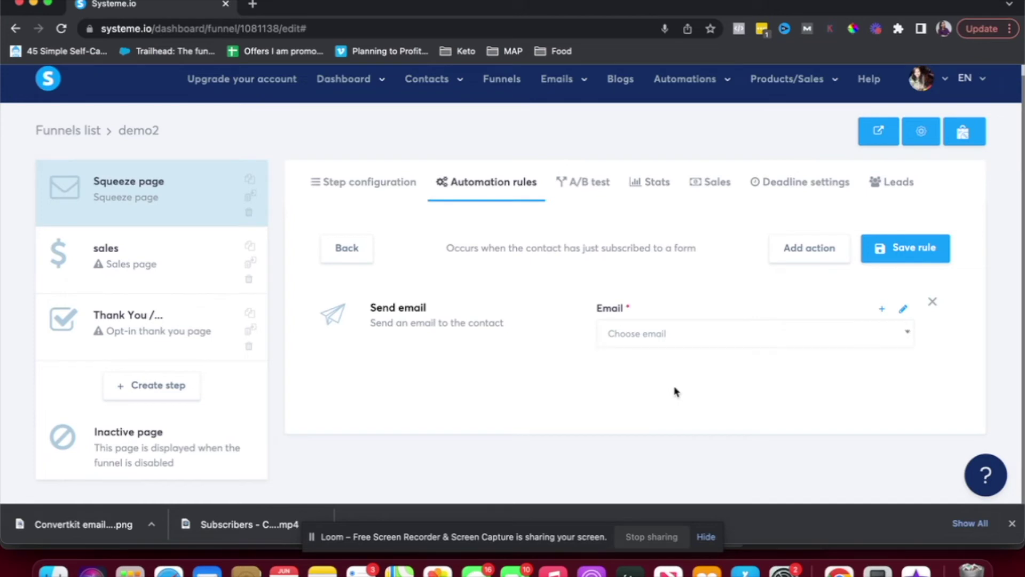
{"action": "left_click", "coordinate": [665, 335]}
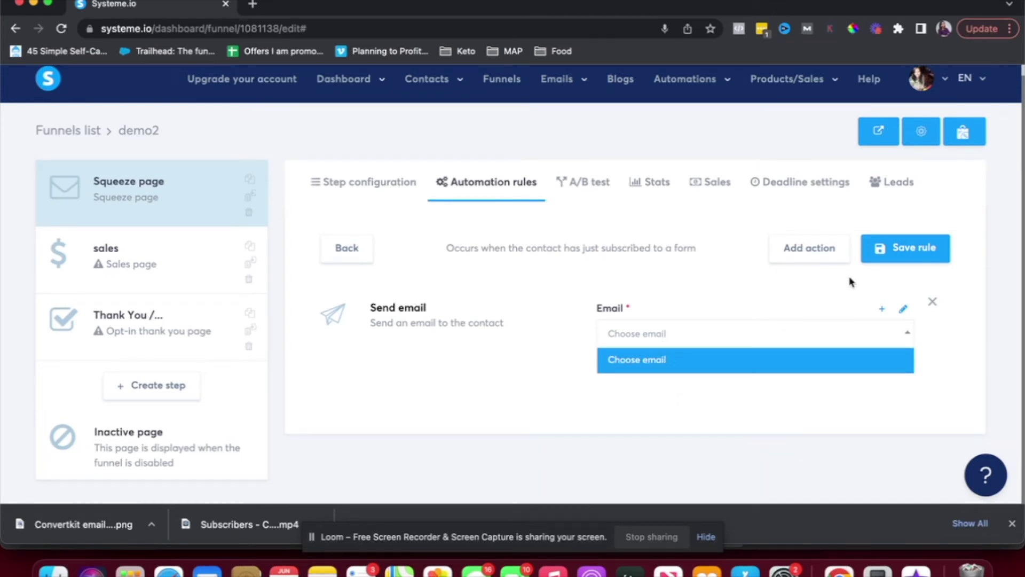
{"action": "left_click", "coordinate": [888, 261]}
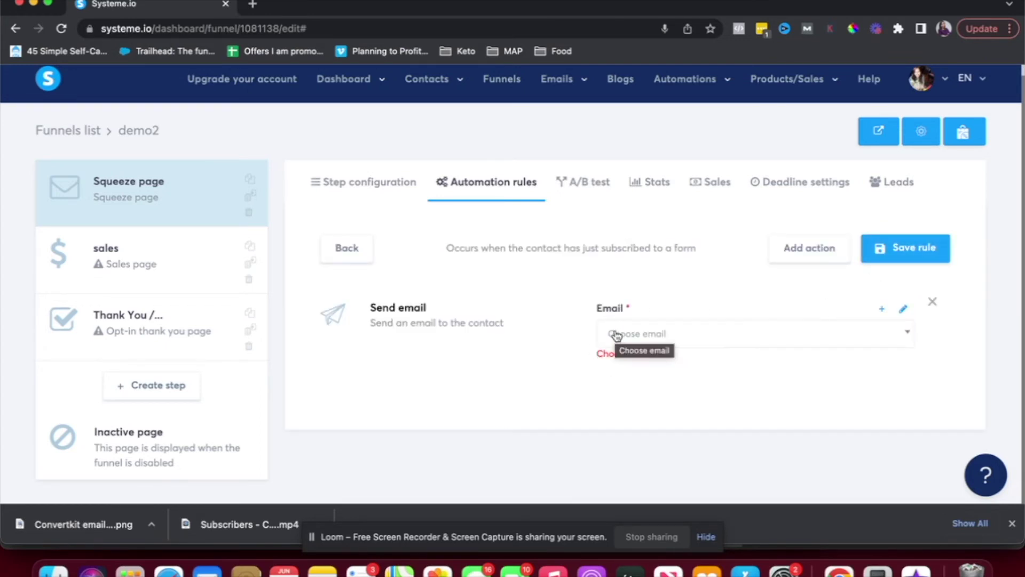
Review the step configuration of the Squeeze page, sales and Thank You steps
{"action": "left_click", "coordinate": [180, 213]}
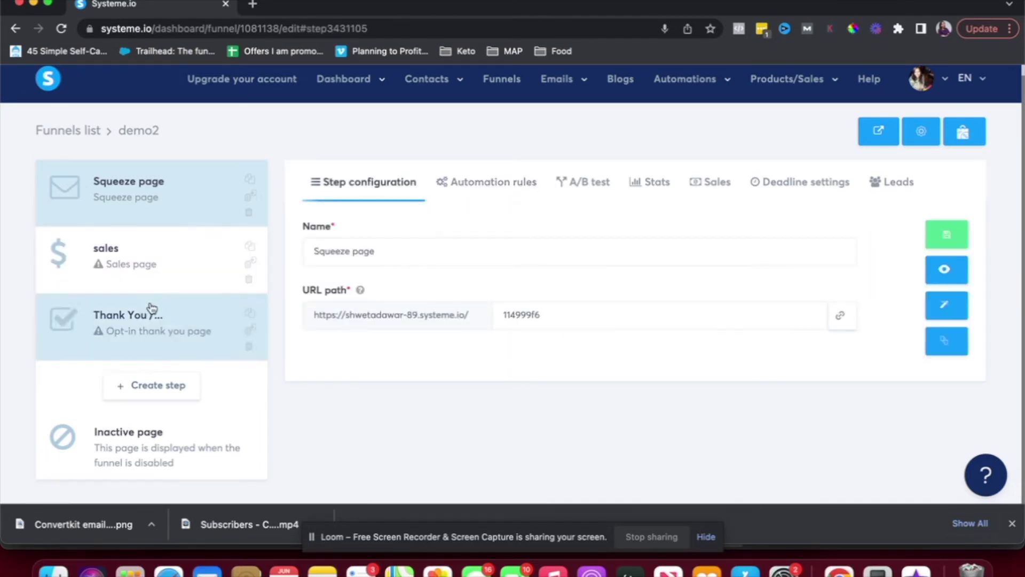
{"action": "left_click", "coordinate": [140, 271]}
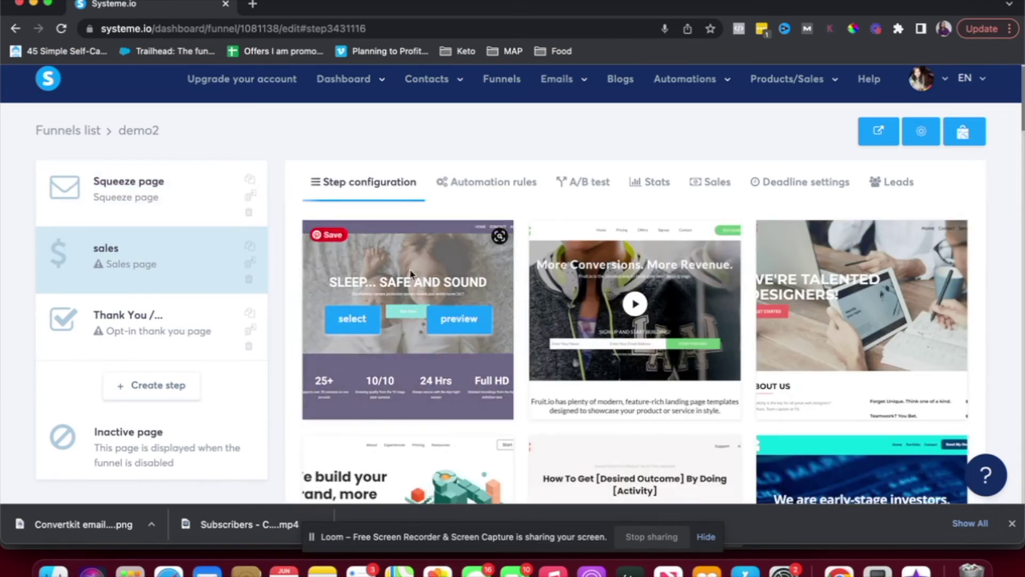
{"action": "left_click", "coordinate": [155, 321]}
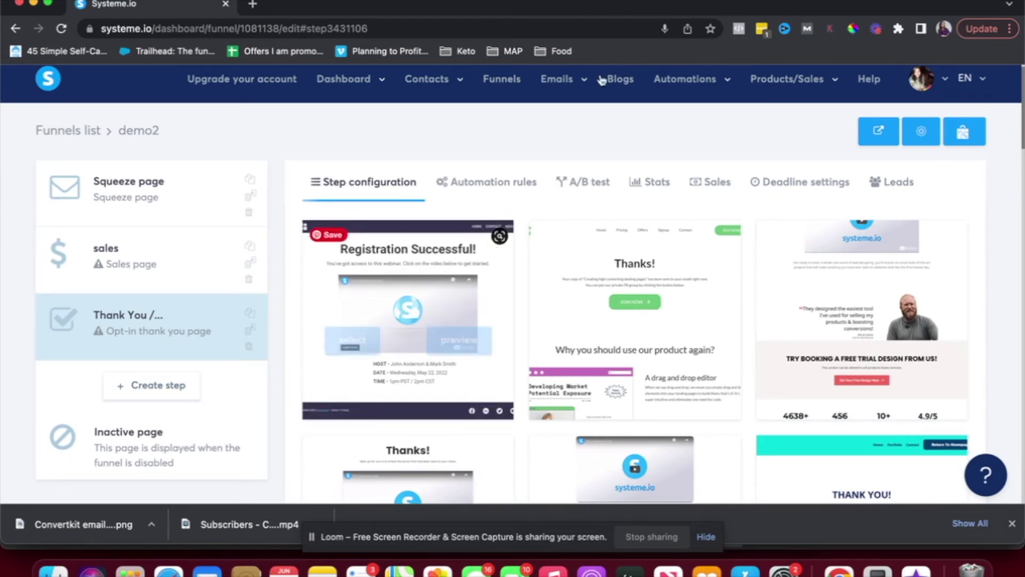
Create an email with the subject test in the demo email campaign, using the visual editor and the Product Funnel template
{"action": "mouse_move", "coordinate": [558, 88]}
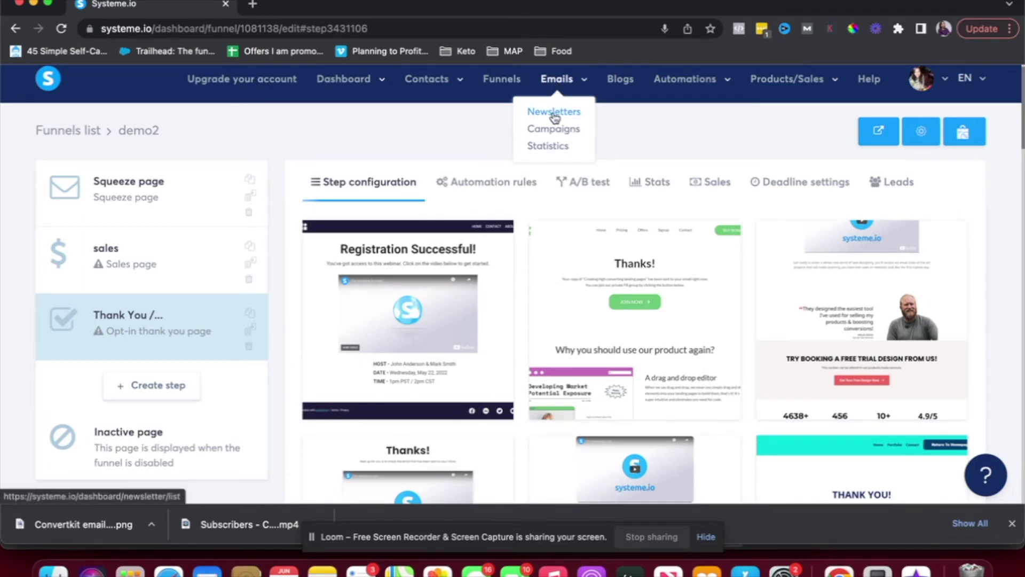
{"action": "left_click", "coordinate": [556, 134]}
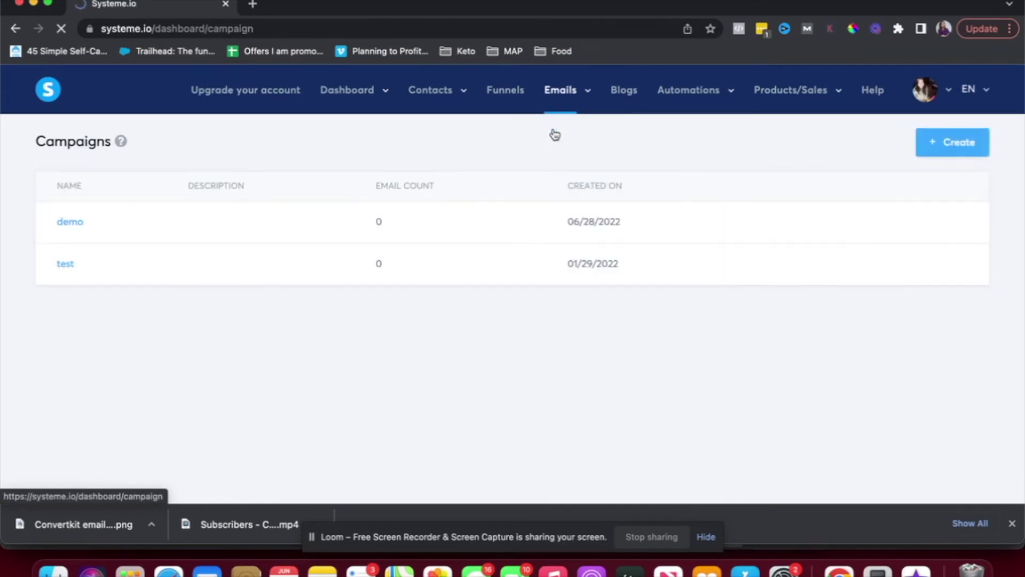
{"action": "left_click", "coordinate": [61, 223]}
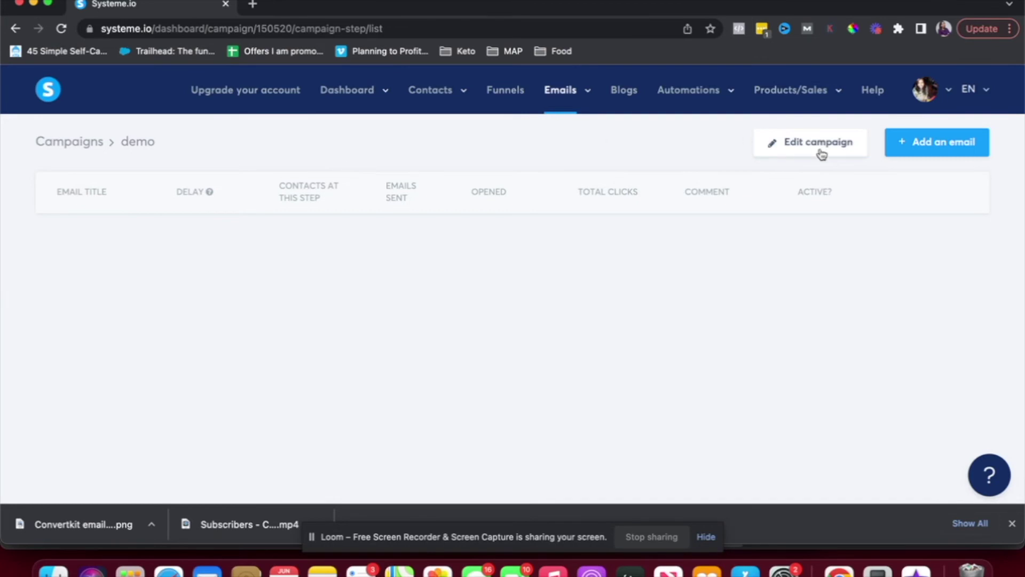
{"action": "left_click", "coordinate": [924, 150]}
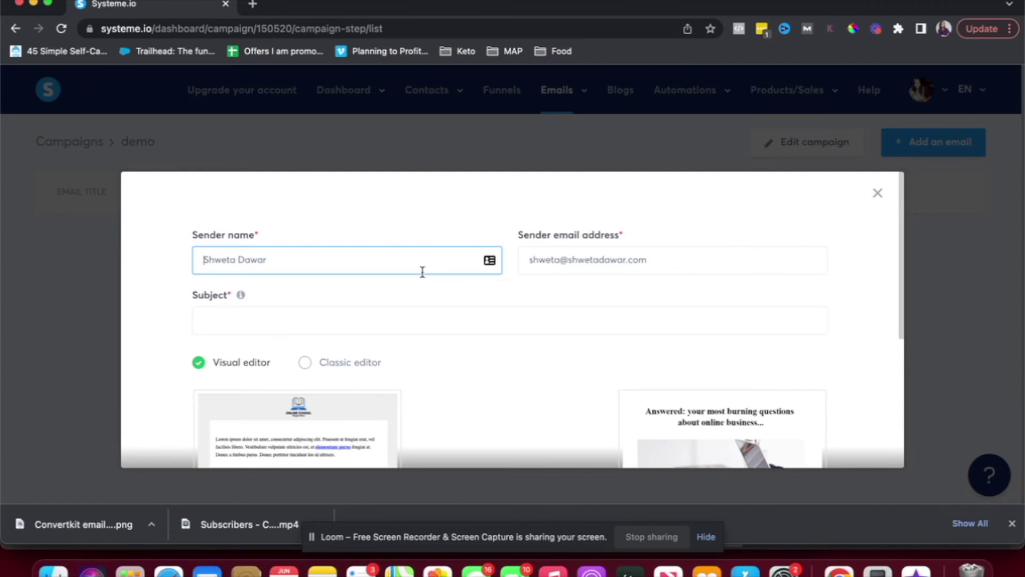
{"action": "left_click", "coordinate": [403, 318]}
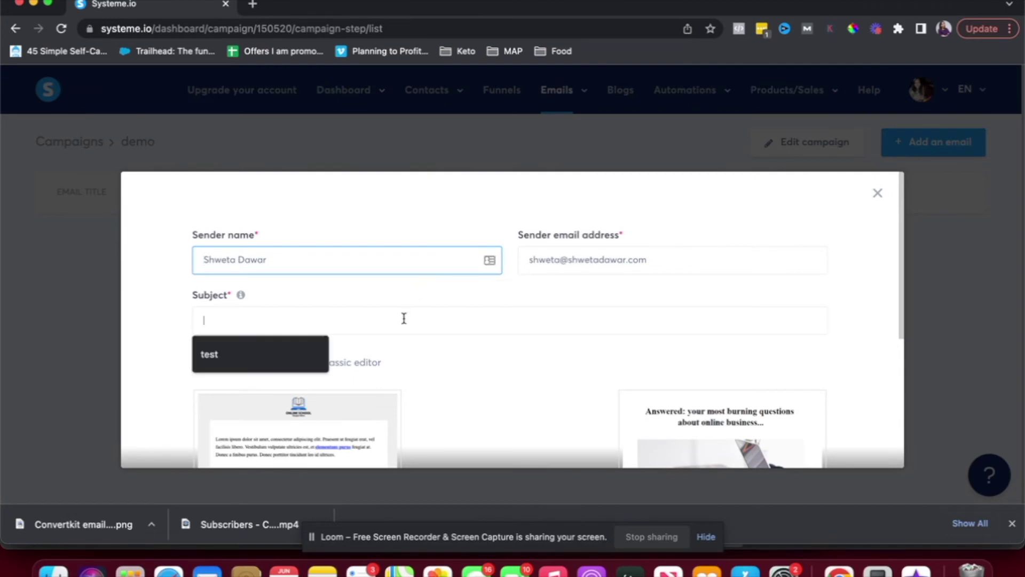
{"action": "left_click", "coordinate": [270, 354]}
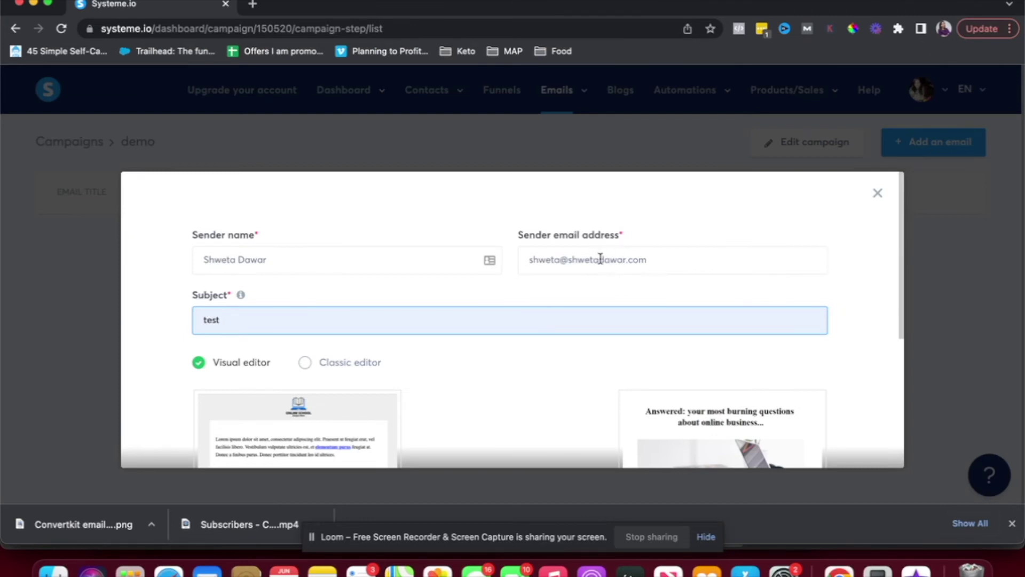
{"action": "scroll", "coordinate": [600, 259], "scroll_direction": "down", "scroll_amount": 2}
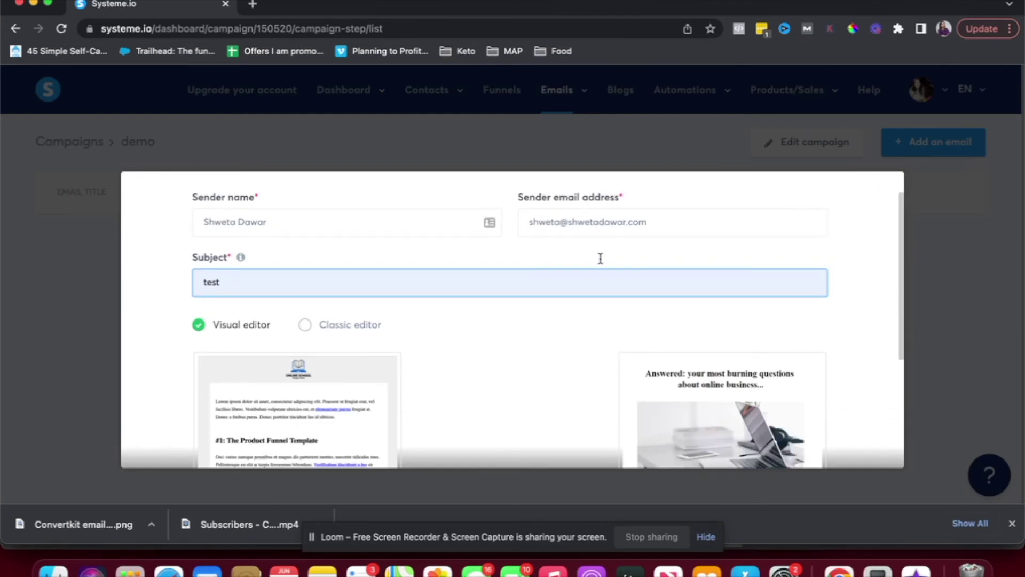
{"action": "scroll", "coordinate": [601, 259], "scroll_direction": "down", "scroll_amount": 6}
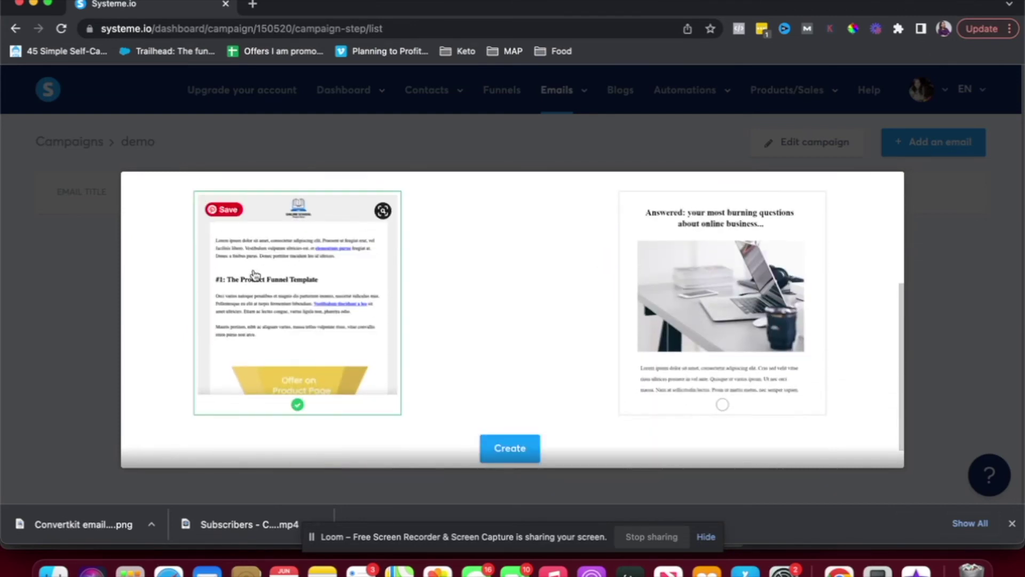
{"action": "left_click", "coordinate": [509, 449]}
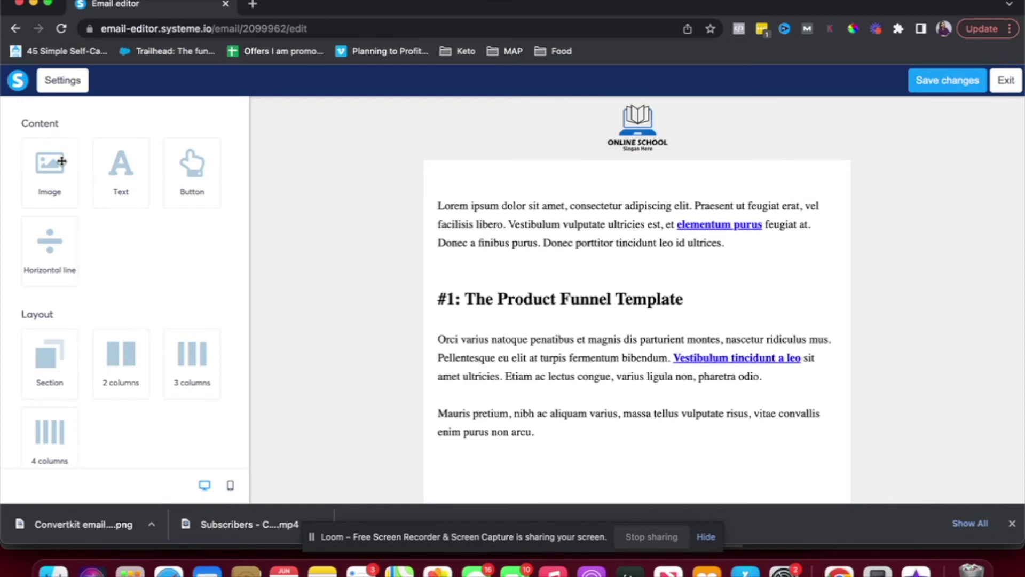
Look through the email template and the available content and layout elements, then save the design and exit the editor
{"action": "scroll", "coordinate": [476, 345], "scroll_direction": "down", "scroll_amount": 8}
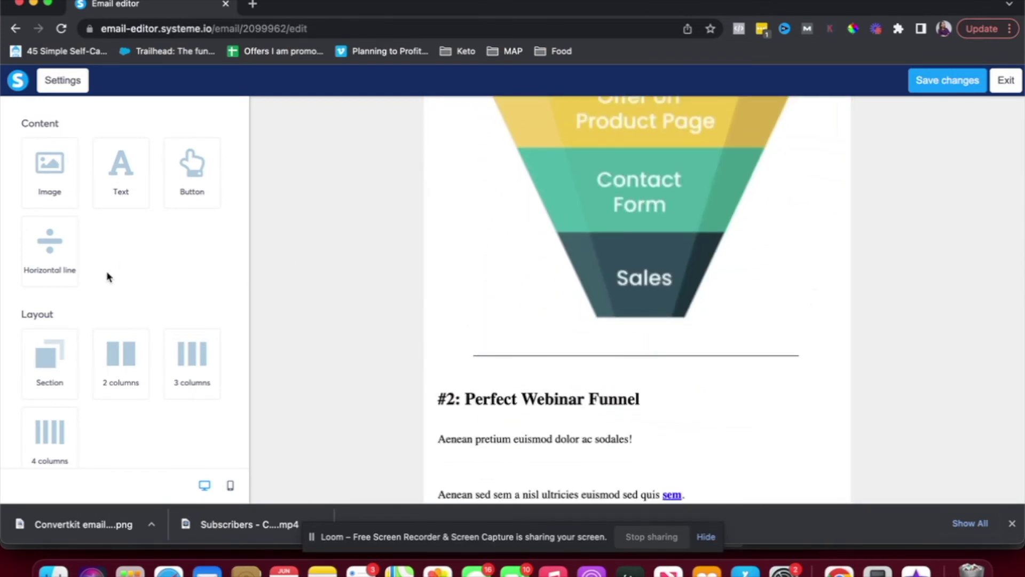
{"action": "scroll", "coordinate": [108, 277], "scroll_direction": "down", "scroll_amount": 1}
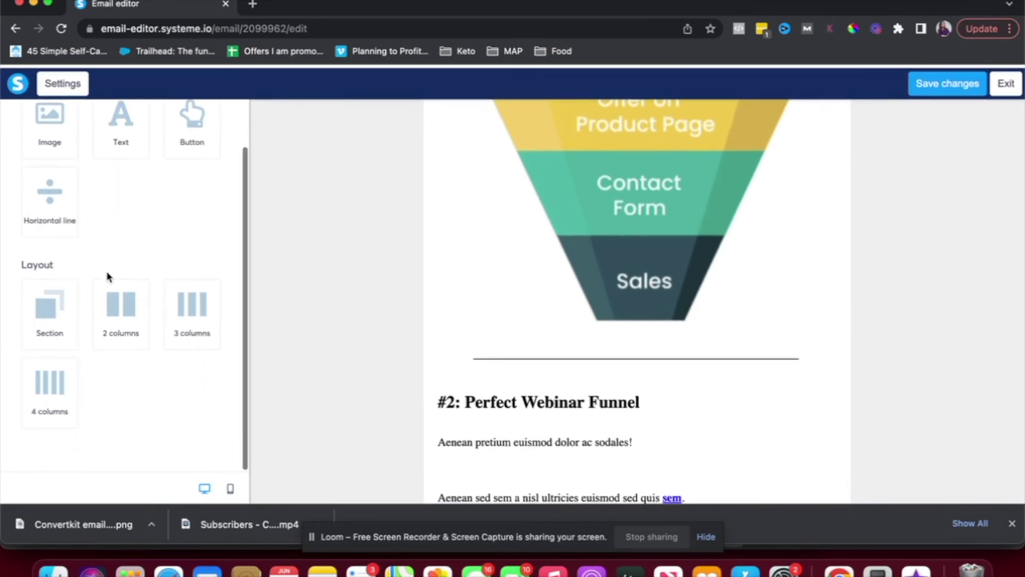
{"action": "scroll", "coordinate": [107, 276], "scroll_direction": "up", "scroll_amount": 1}
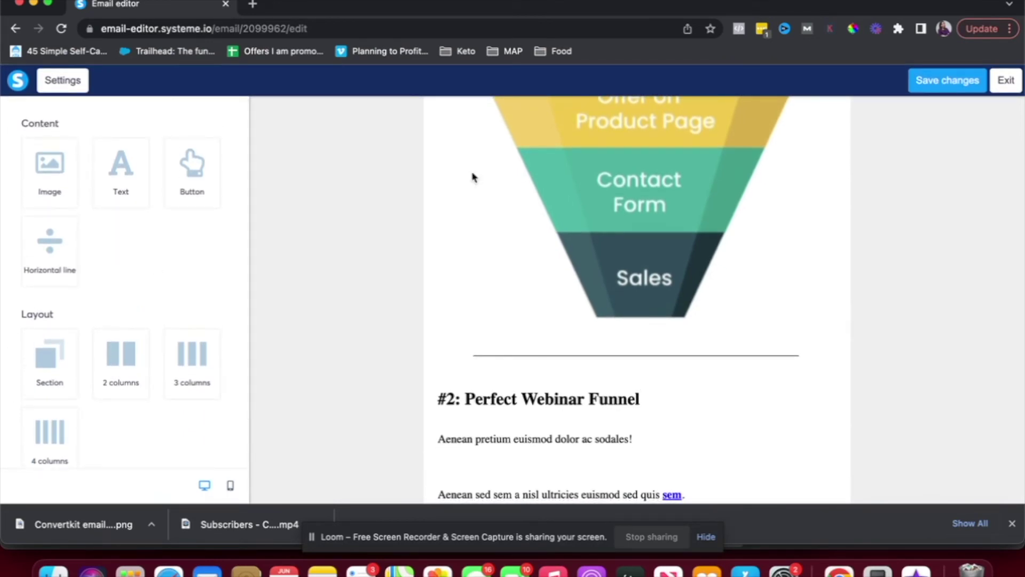
{"action": "left_click", "coordinate": [957, 88]}
{"action": "left_click", "coordinate": [1007, 83]}
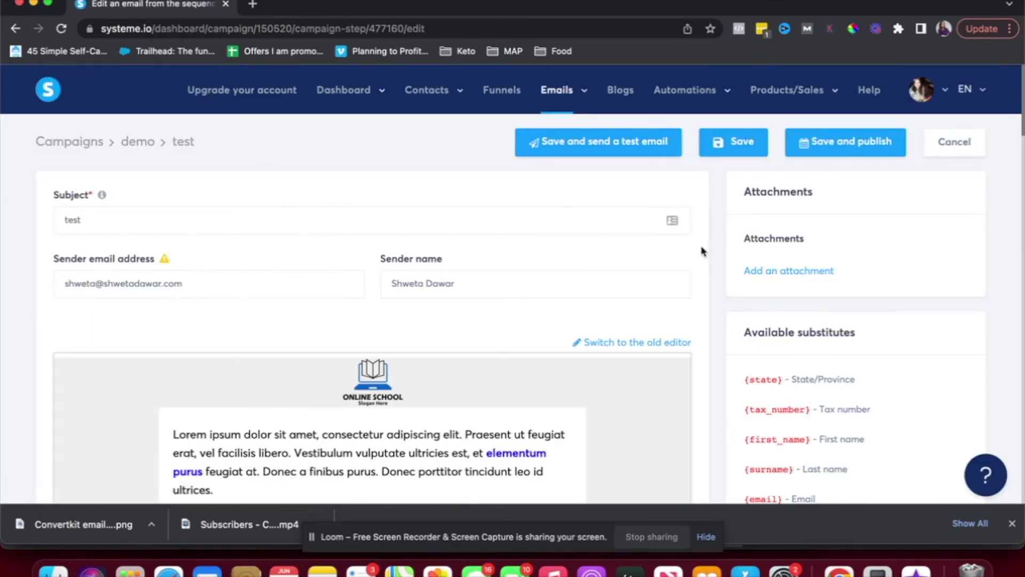
Check the test email's details and save it in the demo campaign
{"action": "scroll", "coordinate": [509, 282], "scroll_direction": "down", "scroll_amount": 2}
{"action": "scroll", "coordinate": [510, 281], "scroll_direction": "up", "scroll_amount": 2}
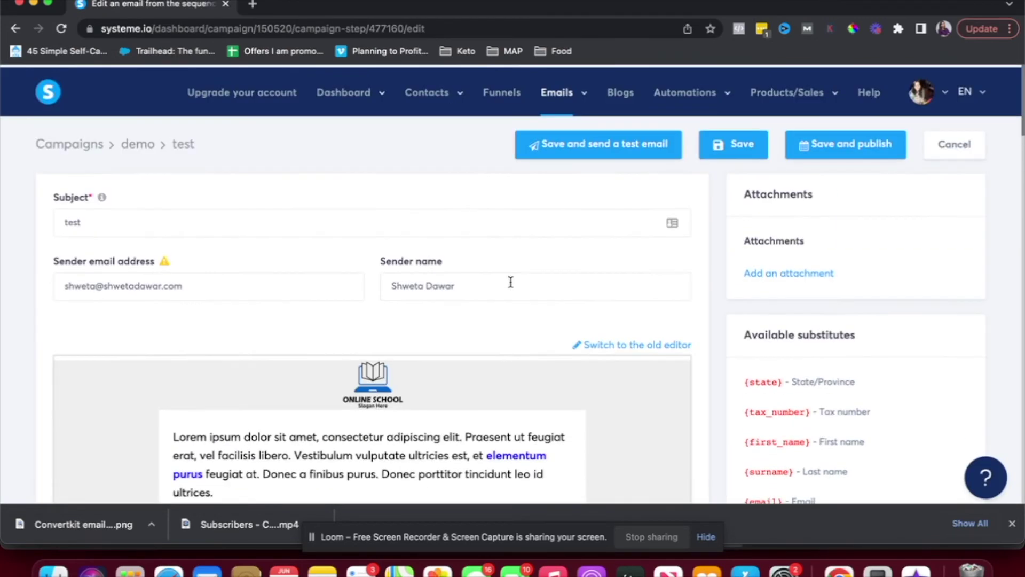
{"action": "left_click", "coordinate": [741, 155]}
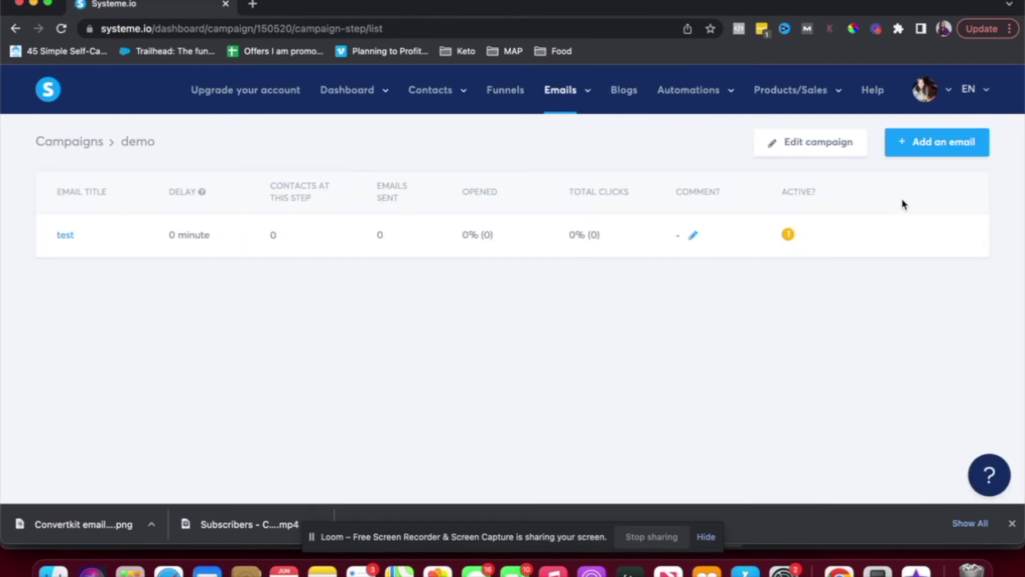
Add an email with the subject add to the demo campaign, using the visual editor and the Product Funnel template
{"action": "left_click", "coordinate": [924, 152]}
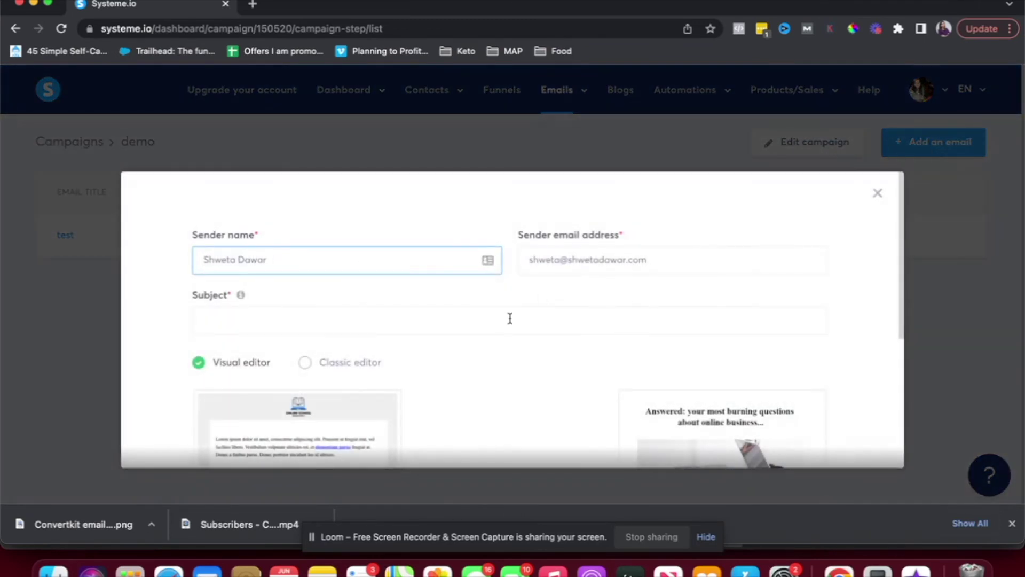
{"action": "scroll", "coordinate": [502, 331], "scroll_direction": "down", "scroll_amount": 5}
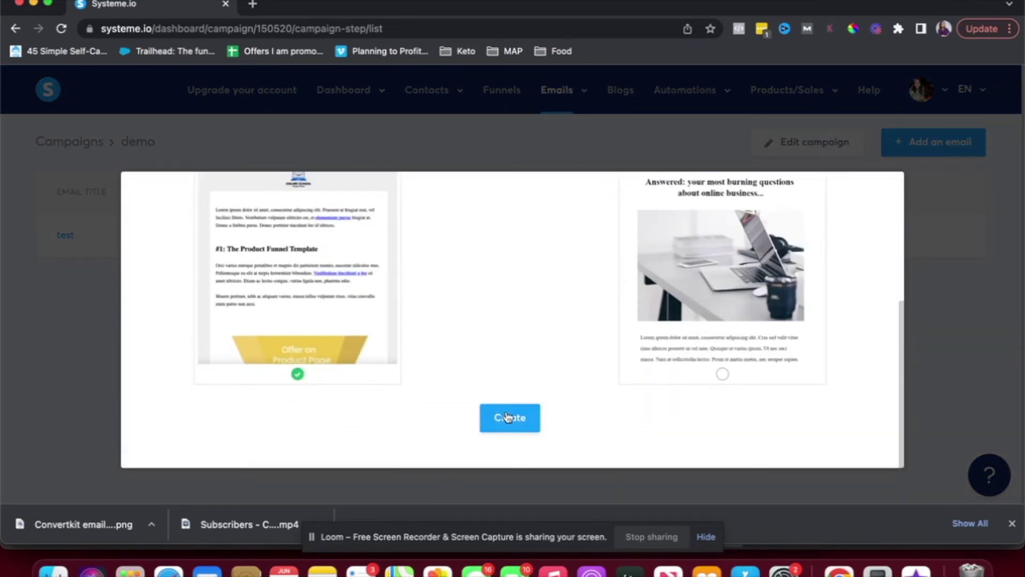
{"action": "left_click", "coordinate": [508, 418]}
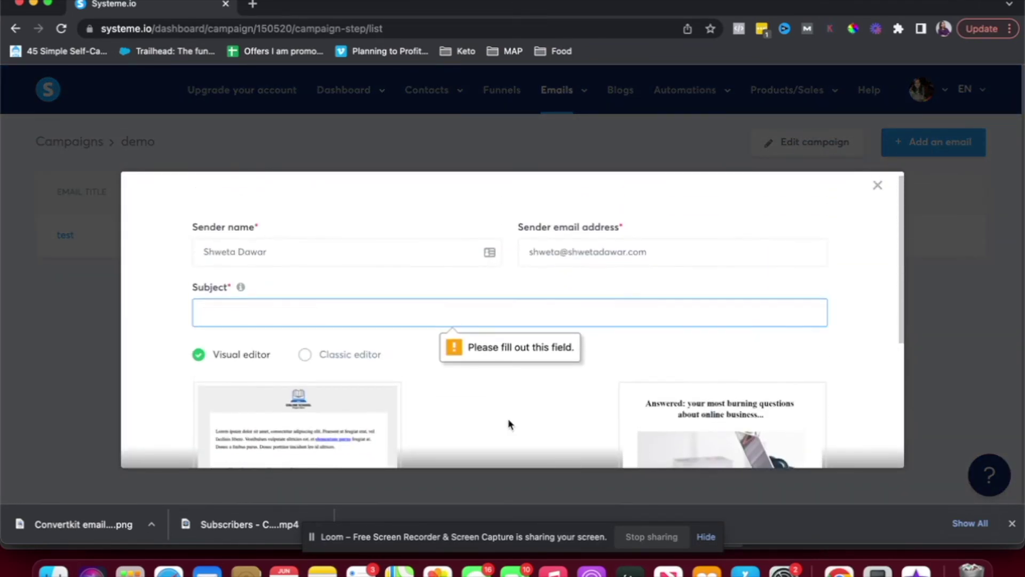
{"action": "type", "text": "dem"}
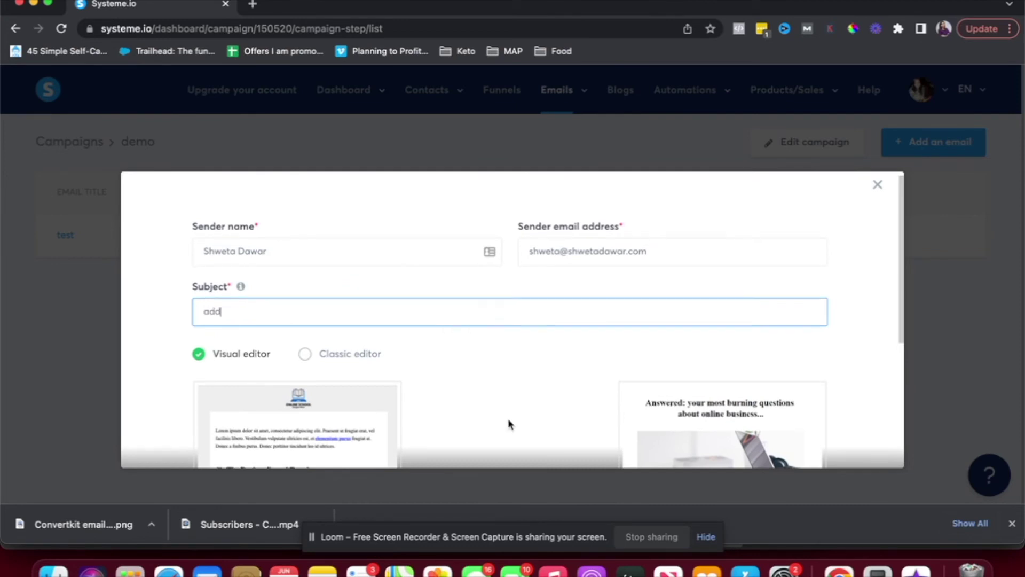
{"action": "scroll", "coordinate": [508, 419], "scroll_direction": "down", "scroll_amount": 5}
{"action": "left_click", "coordinate": [515, 426]}
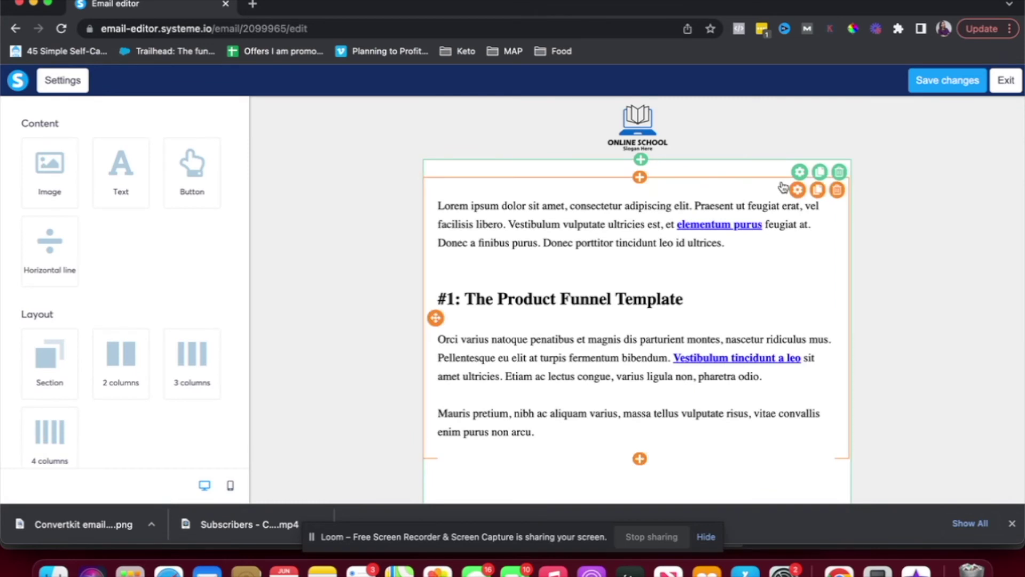
Save the add email's template design, exit the editor and look through the email's details and content preview
{"action": "scroll", "coordinate": [803, 192], "scroll_direction": "down", "scroll_amount": 4}
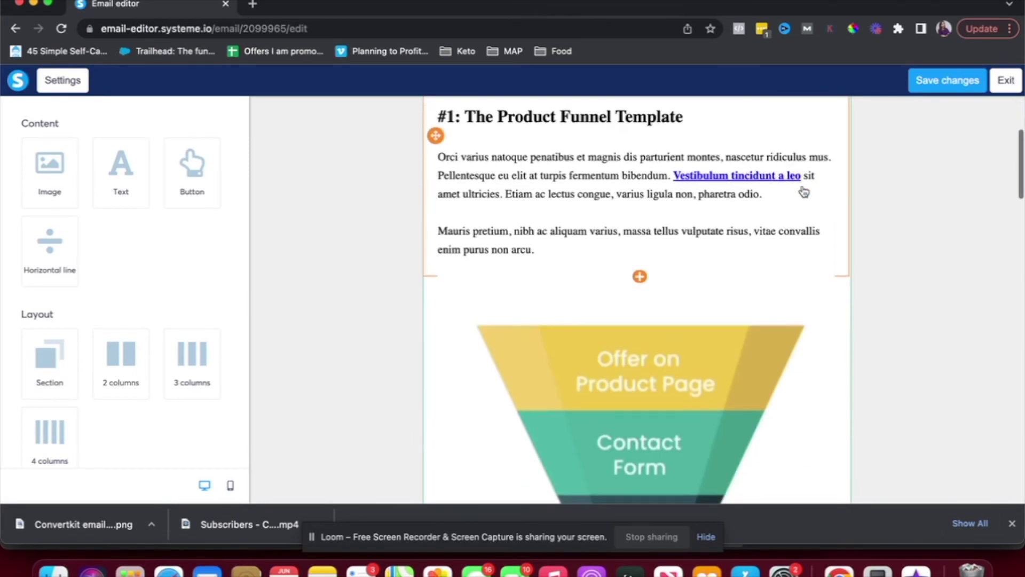
{"action": "left_click", "coordinate": [948, 83]}
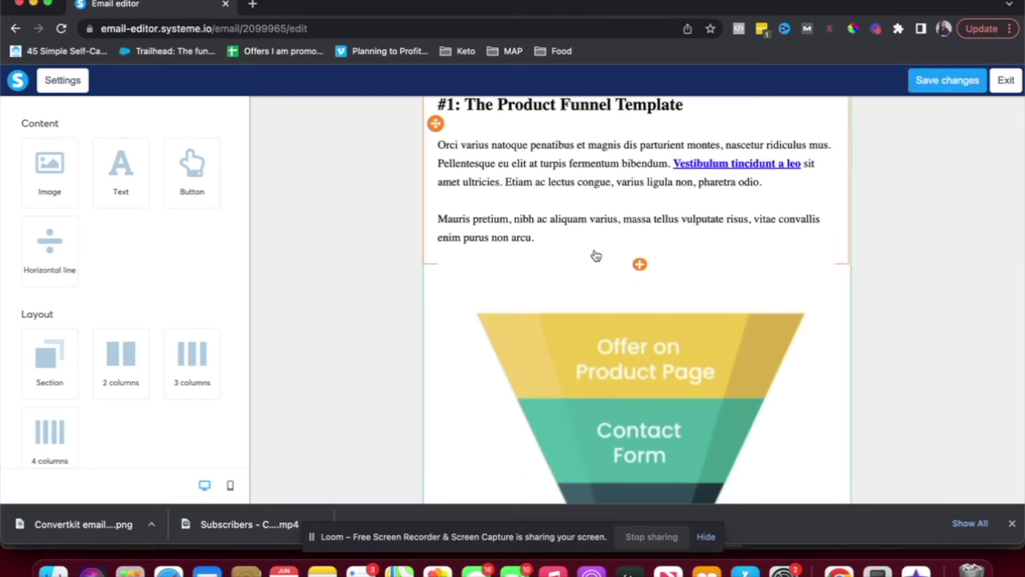
{"action": "left_click", "coordinate": [1006, 80]}
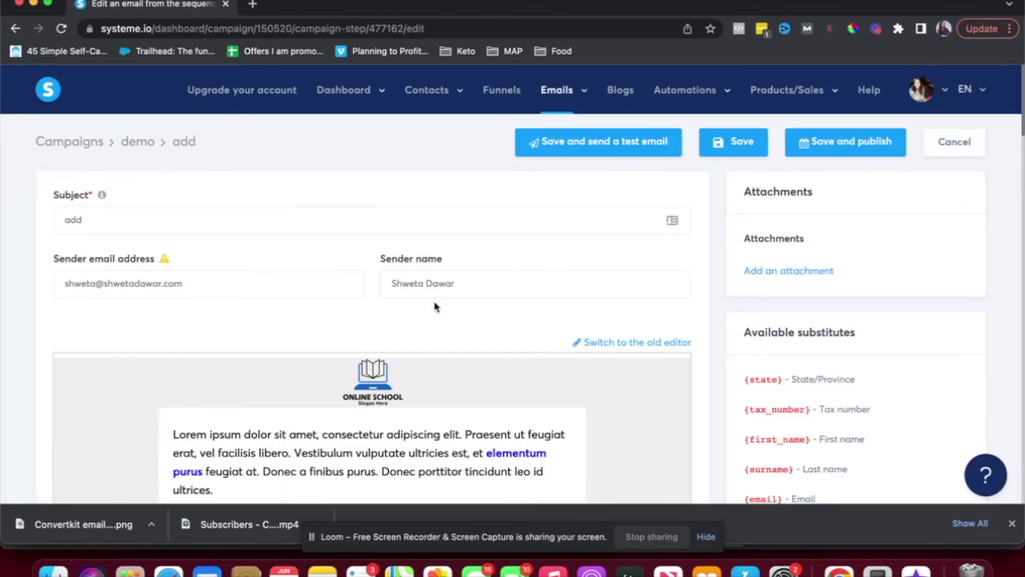
{"action": "scroll", "coordinate": [435, 305], "scroll_direction": "down", "scroll_amount": 1}
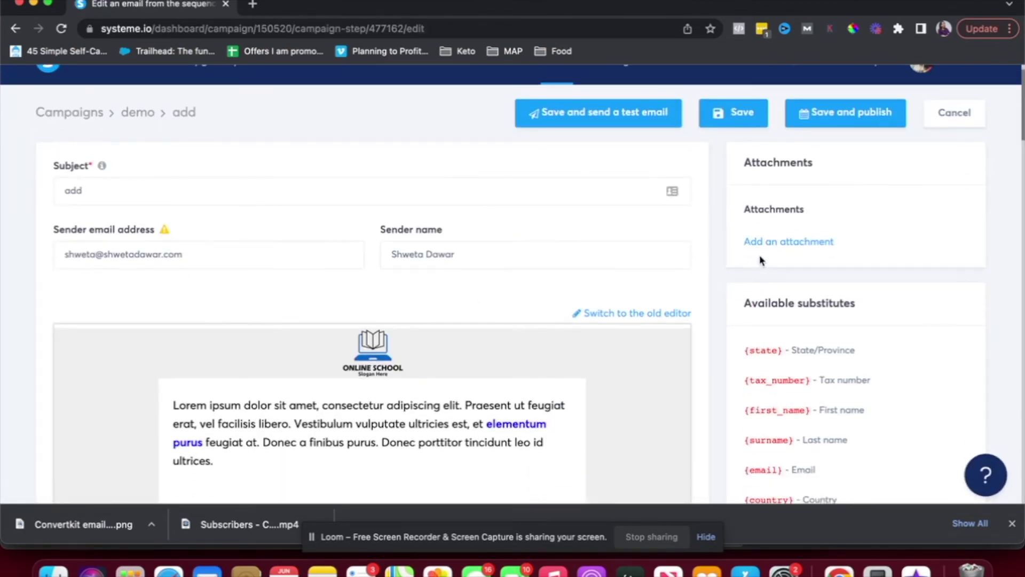
{"action": "scroll", "coordinate": [664, 315], "scroll_direction": "down", "scroll_amount": 10}
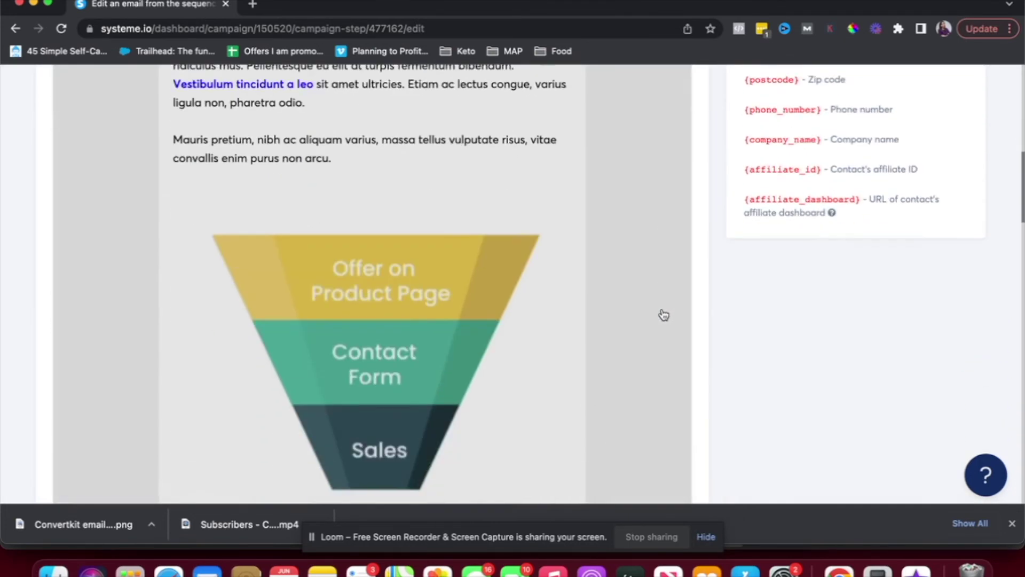
{"action": "scroll", "coordinate": [664, 315], "scroll_direction": "down", "scroll_amount": 7}
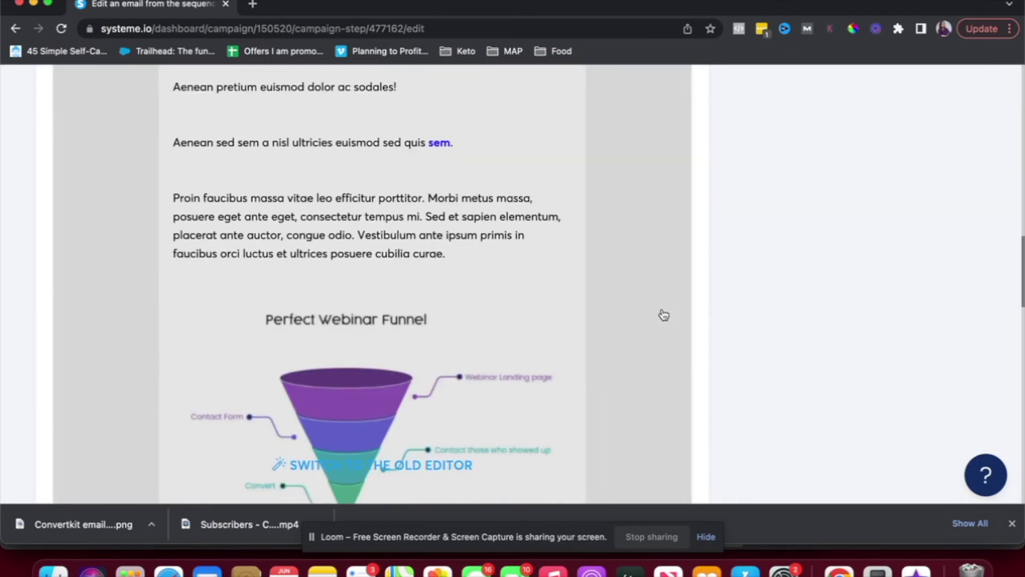
{"action": "scroll", "coordinate": [664, 315], "scroll_direction": "down", "scroll_amount": 15}
{"action": "scroll", "coordinate": [664, 315], "scroll_direction": "up", "scroll_amount": 3}
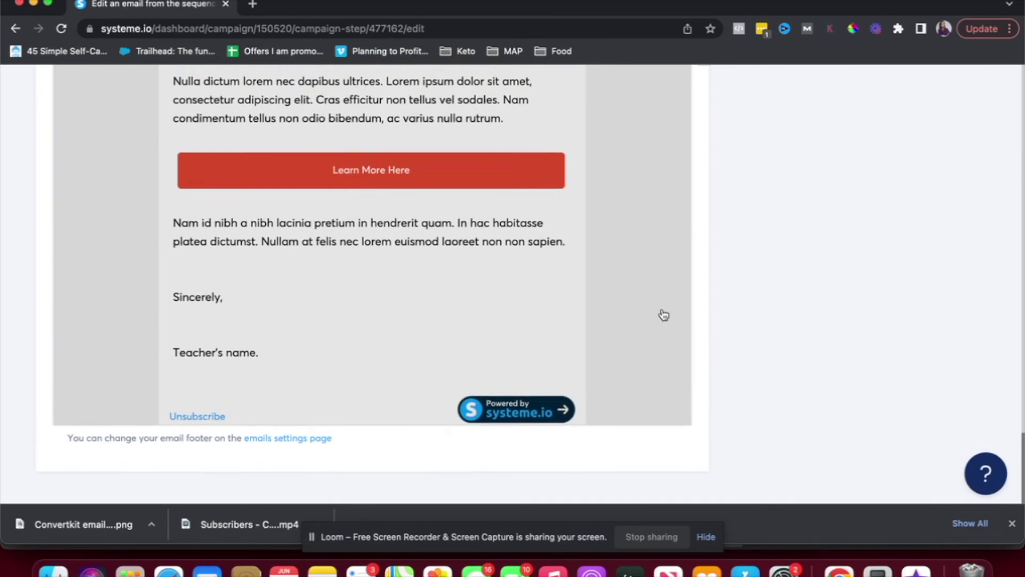
{"action": "scroll", "coordinate": [663, 315], "scroll_direction": "up", "scroll_amount": 20}
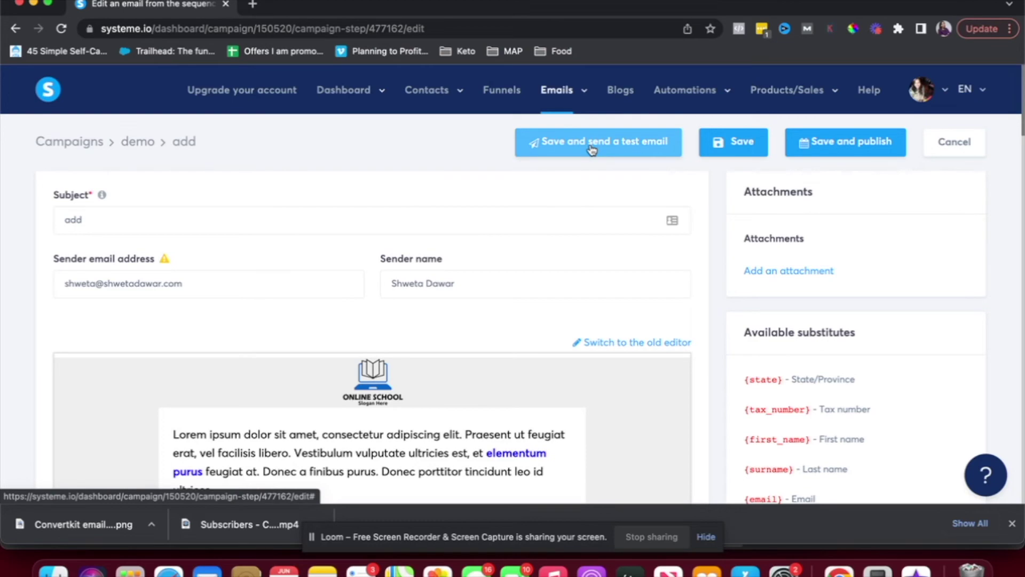
Open the publishing options for the add email and set its sending delay to 1 day, leaving the After field blank
{"action": "left_click", "coordinate": [849, 142]}
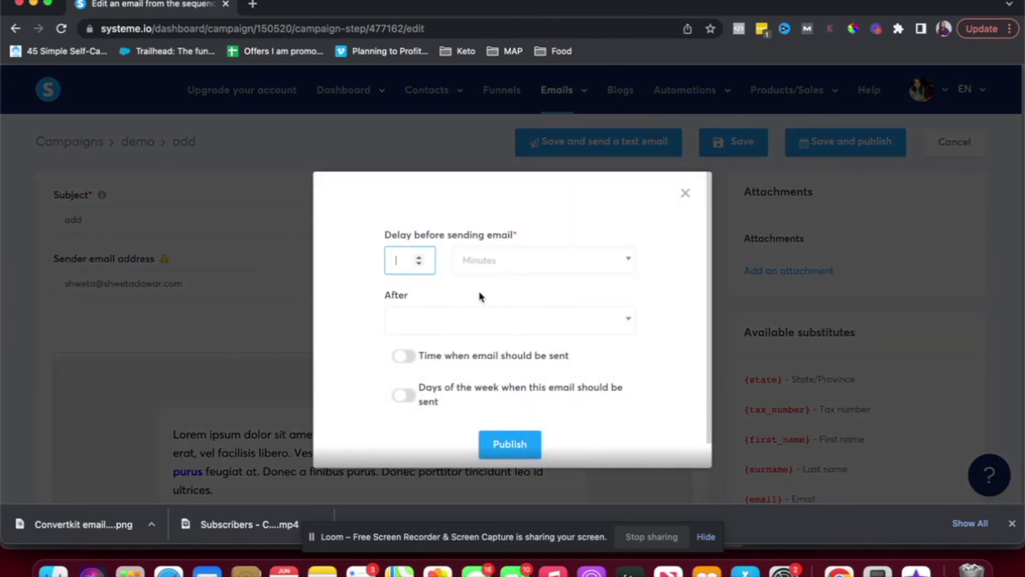
{"action": "left_click", "coordinate": [418, 257]}
{"action": "left_click", "coordinate": [420, 263]}
{"action": "left_click", "coordinate": [479, 260]}
{"action": "left_click", "coordinate": [480, 309]}
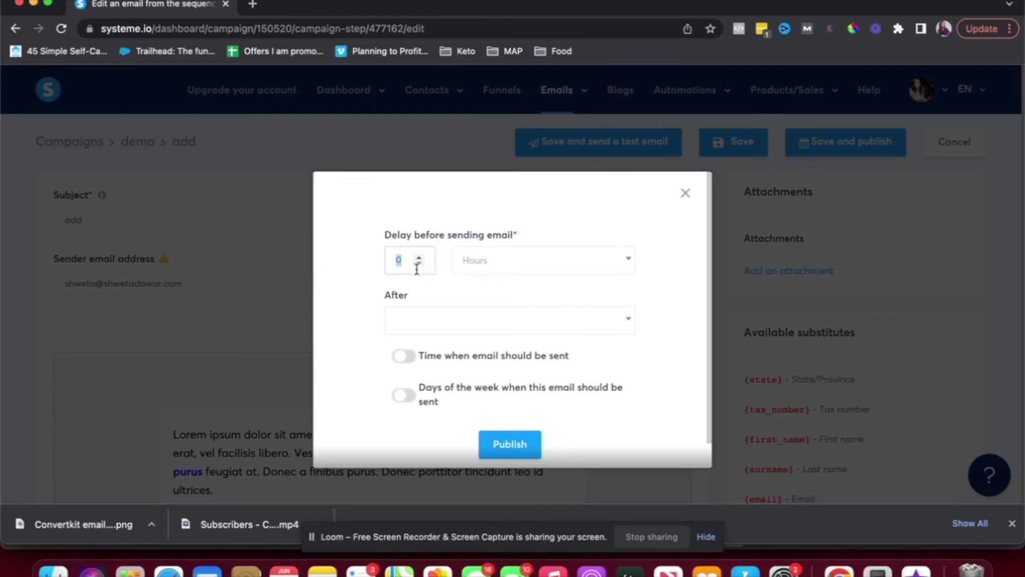
{"action": "left_click", "coordinate": [470, 270]}
{"action": "left_click", "coordinate": [476, 328]}
{"action": "left_click", "coordinate": [419, 257]}
{"action": "left_click", "coordinate": [419, 258]}
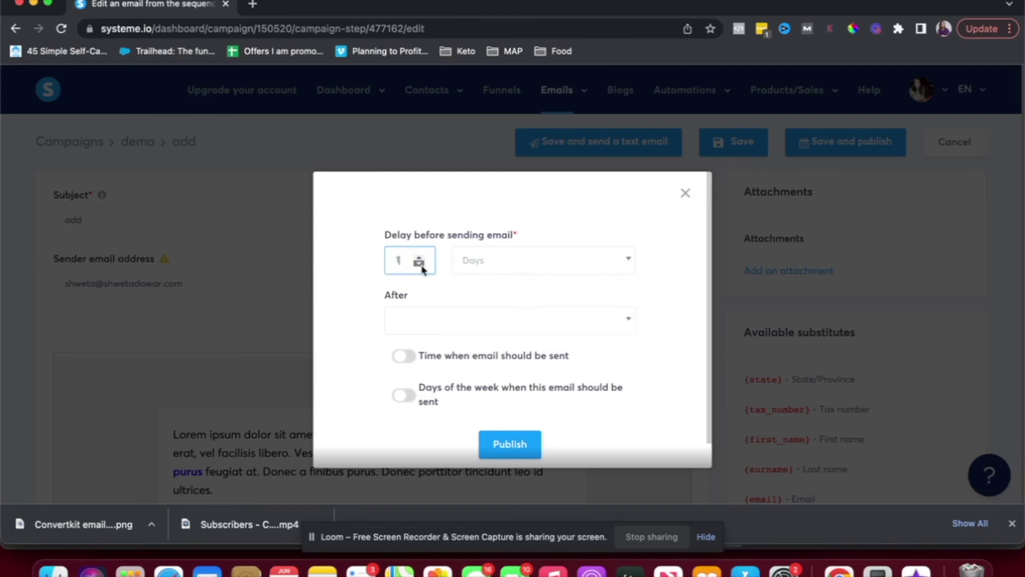
{"action": "left_click", "coordinate": [445, 319]}
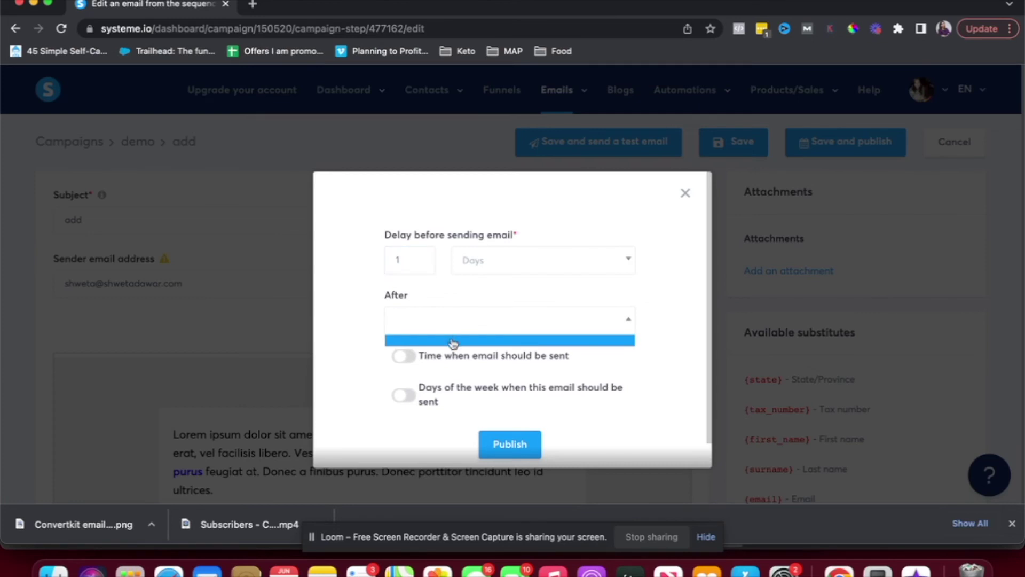
{"action": "left_click", "coordinate": [452, 342]}
{"action": "scroll", "coordinate": [450, 315], "scroll_direction": "down", "scroll_amount": 1}
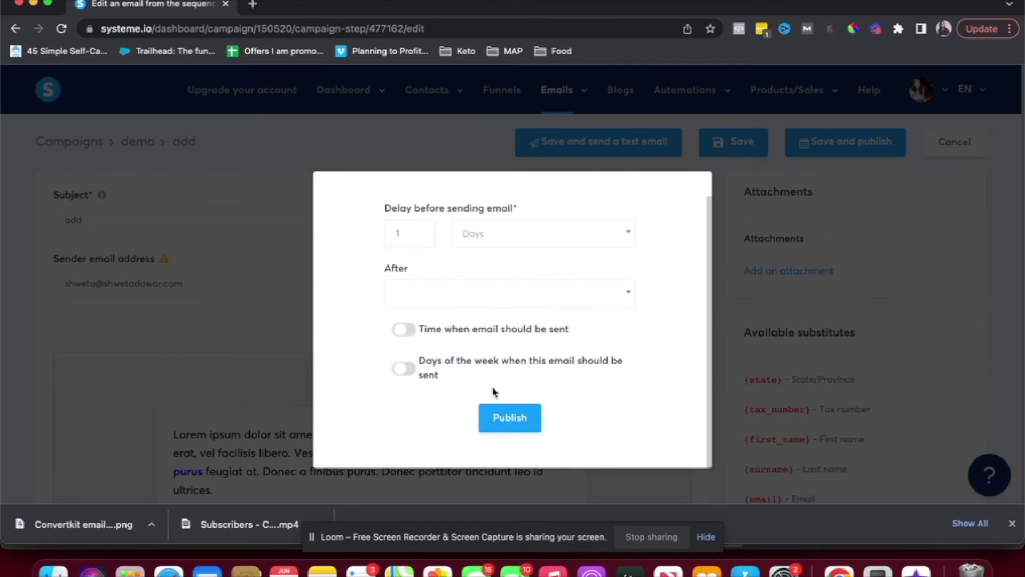
Try to publish the add email with a specific sending time at hour 04, and turn the sending time option off again
{"action": "left_click", "coordinate": [407, 335]}
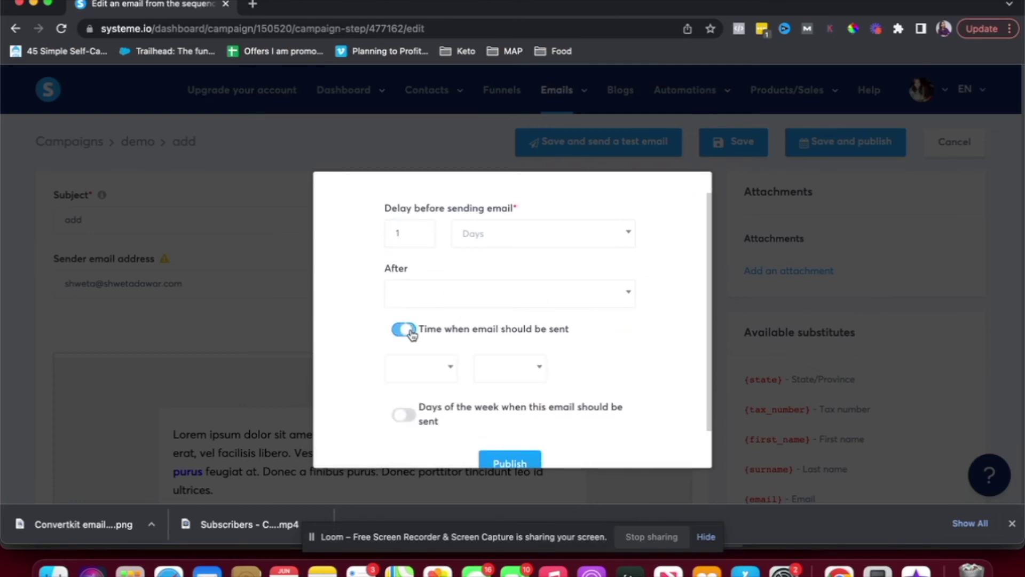
{"action": "left_click", "coordinate": [422, 367]}
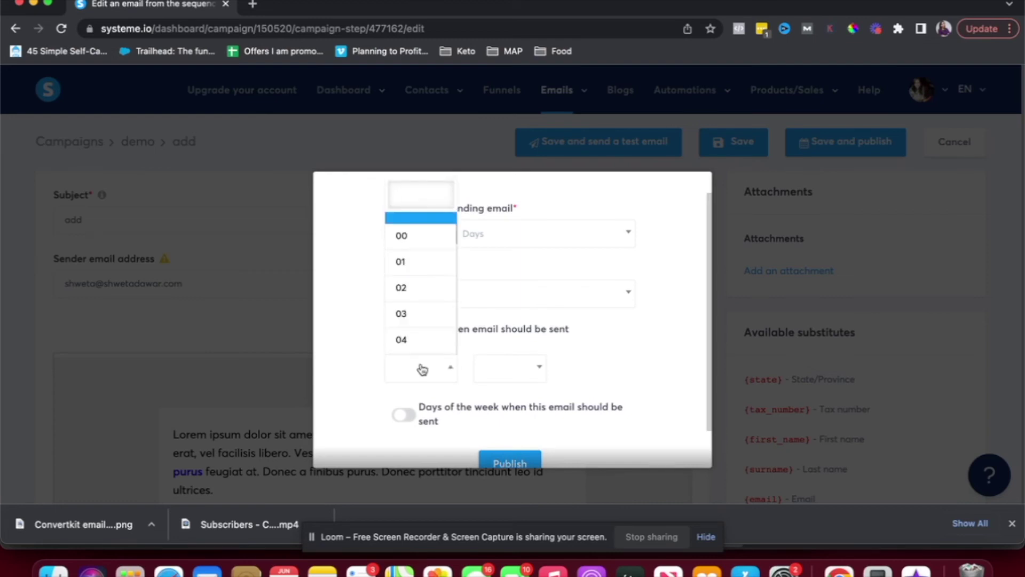
{"action": "left_click", "coordinate": [423, 340]}
{"action": "scroll", "coordinate": [424, 347], "scroll_direction": "down", "scroll_amount": 1}
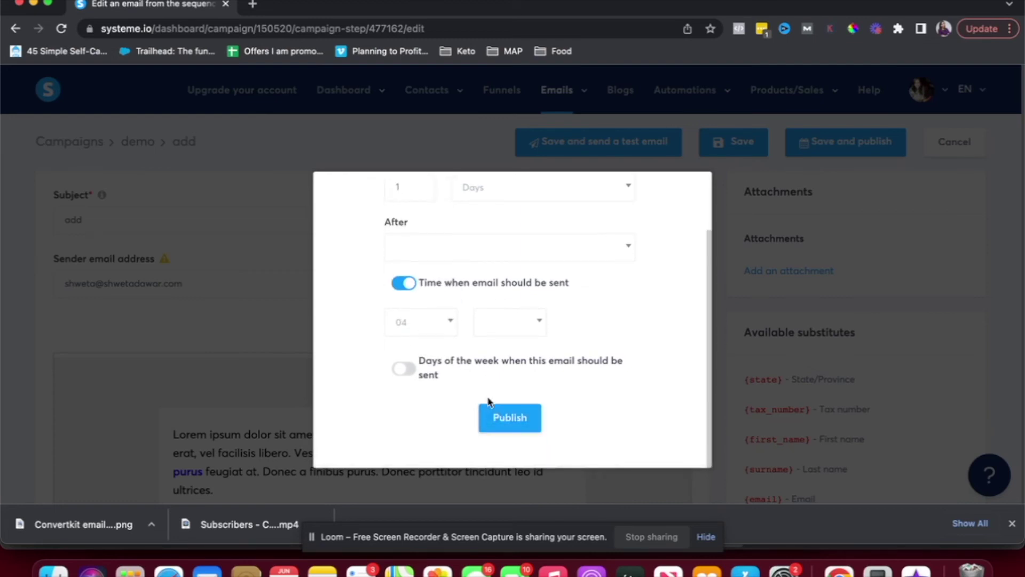
{"action": "left_click", "coordinate": [507, 425]}
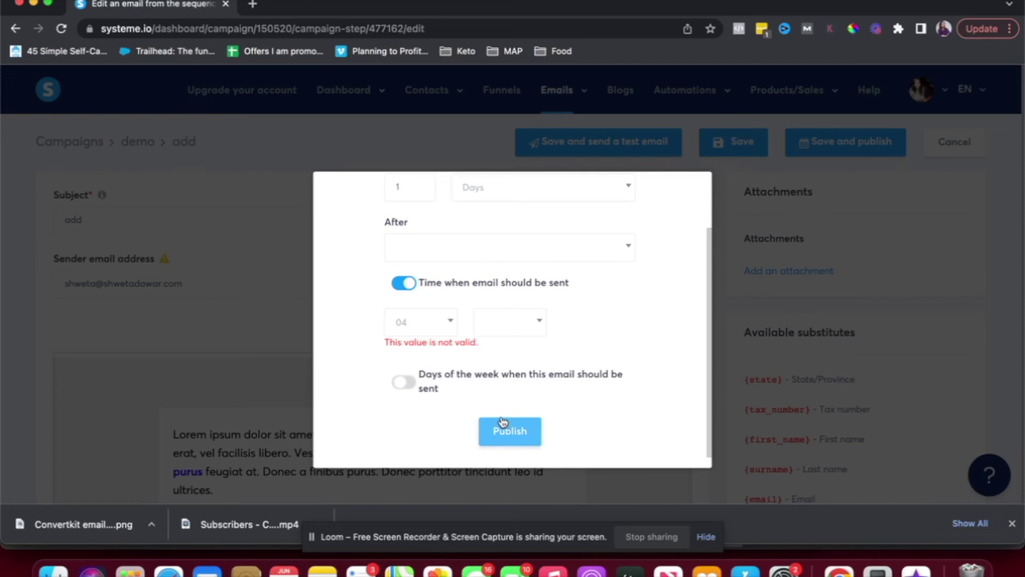
{"action": "left_click", "coordinate": [433, 323]}
{"action": "left_click", "coordinate": [344, 303]}
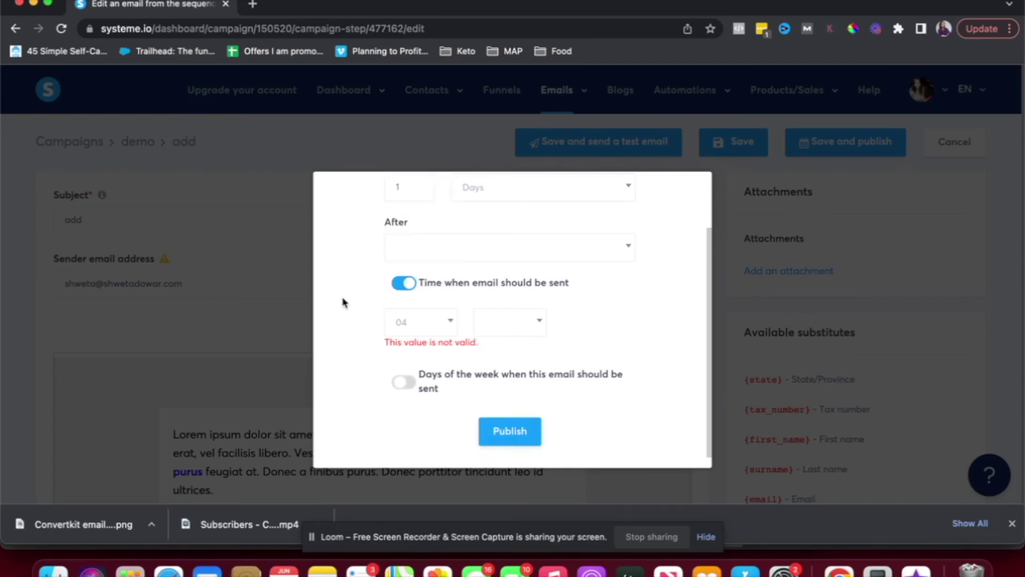
{"action": "left_click", "coordinate": [404, 283]}
Publish the add email, and publish the test email with a sending delay of 0 minutes
{"action": "left_click", "coordinate": [522, 419]}
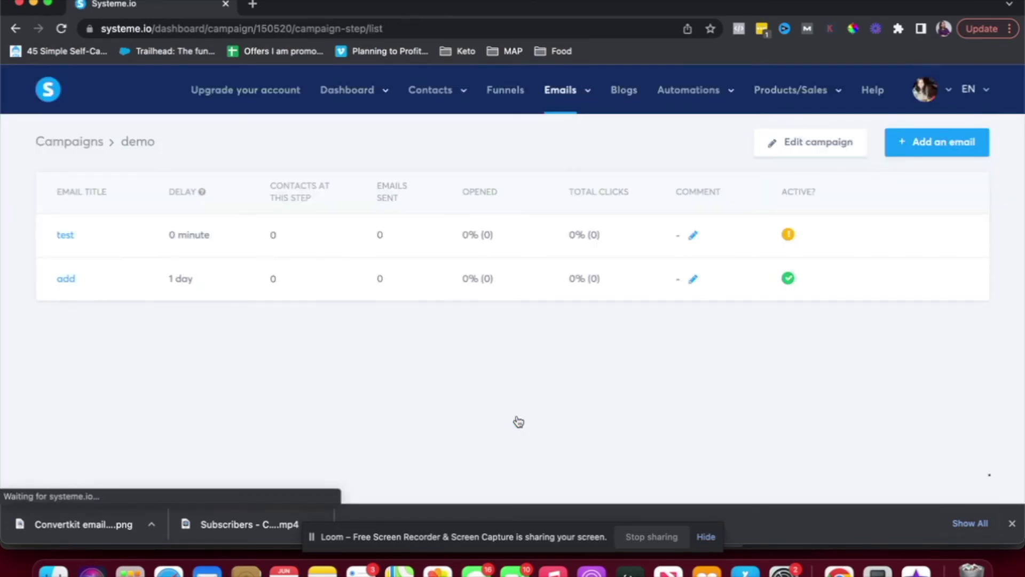
{"action": "left_click", "coordinate": [65, 236]}
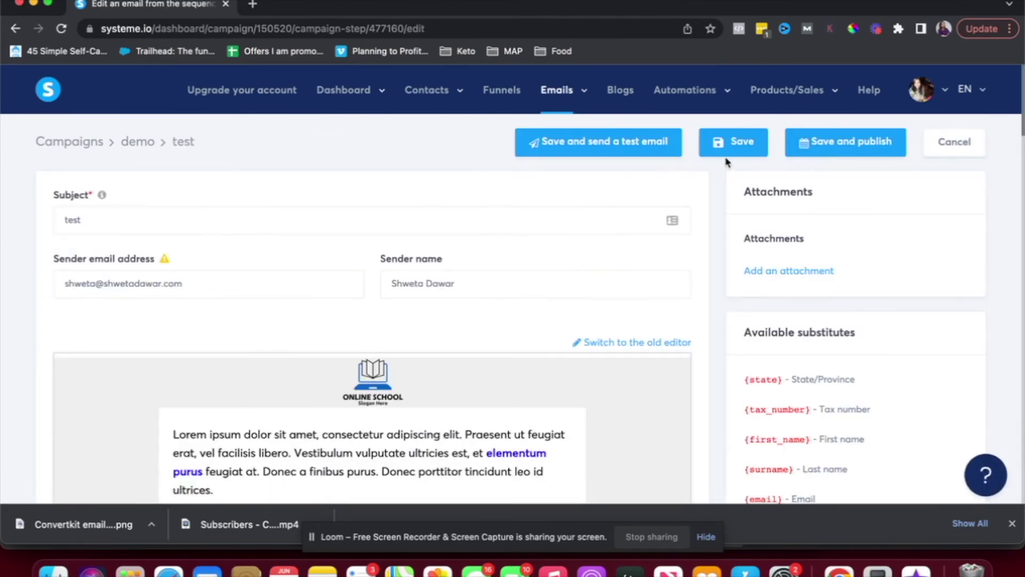
{"action": "left_click", "coordinate": [795, 142]}
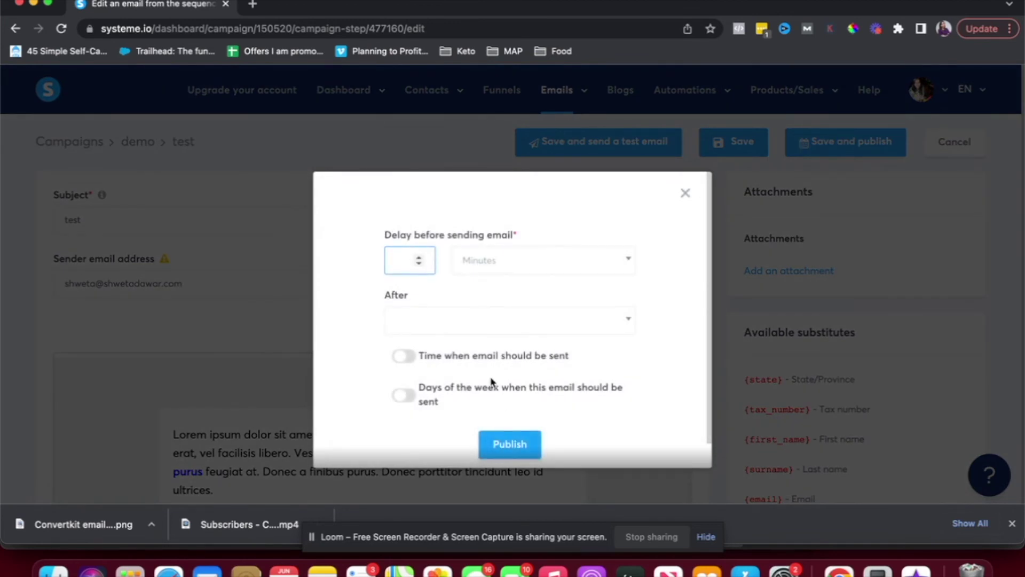
{"action": "type", "text": "0"}
{"action": "left_click", "coordinate": [509, 449]}
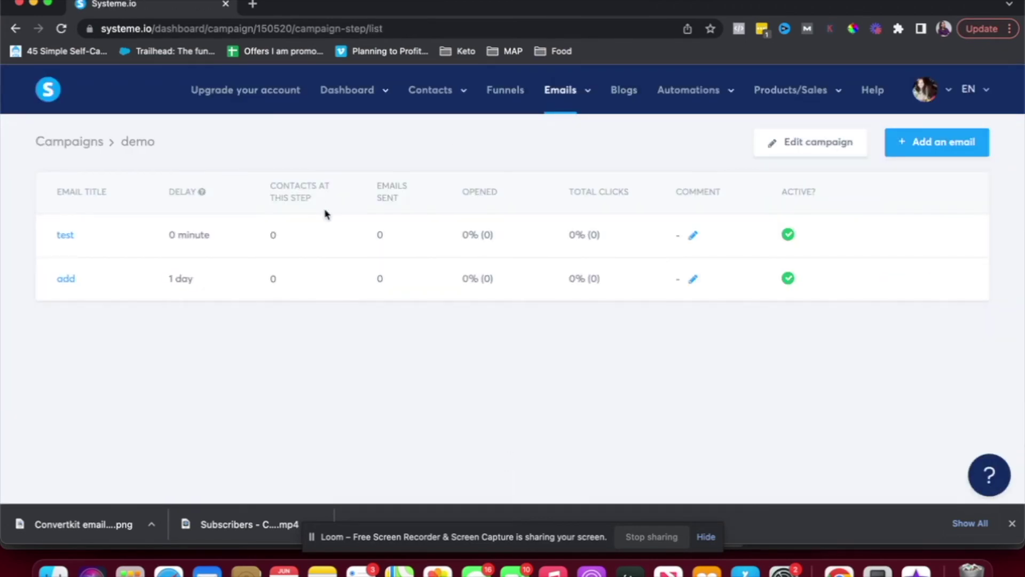
Check the demo campaign's name and description settings, and examine the email statistics charts
{"action": "left_click", "coordinate": [785, 142]}
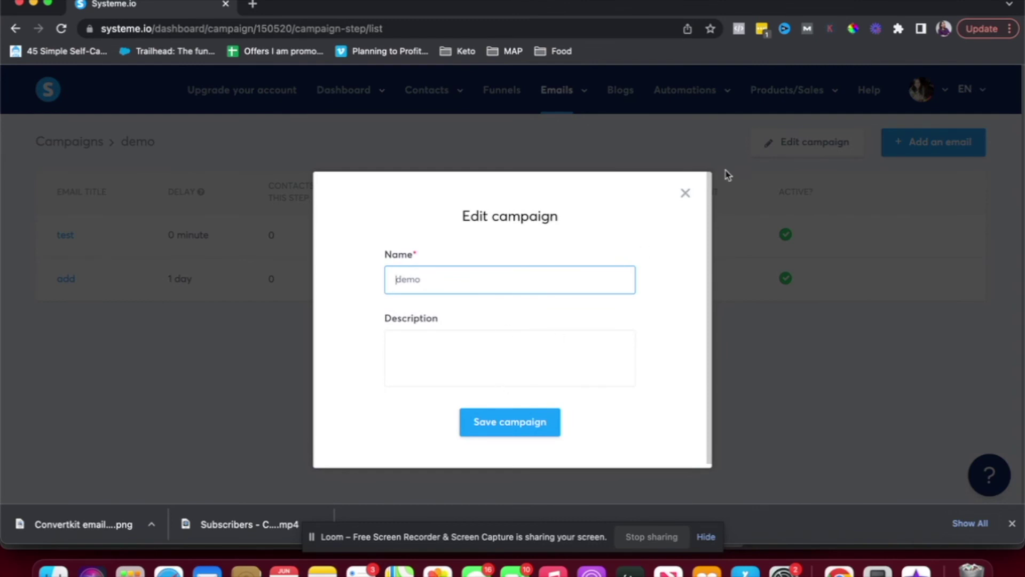
{"action": "left_click", "coordinate": [687, 195]}
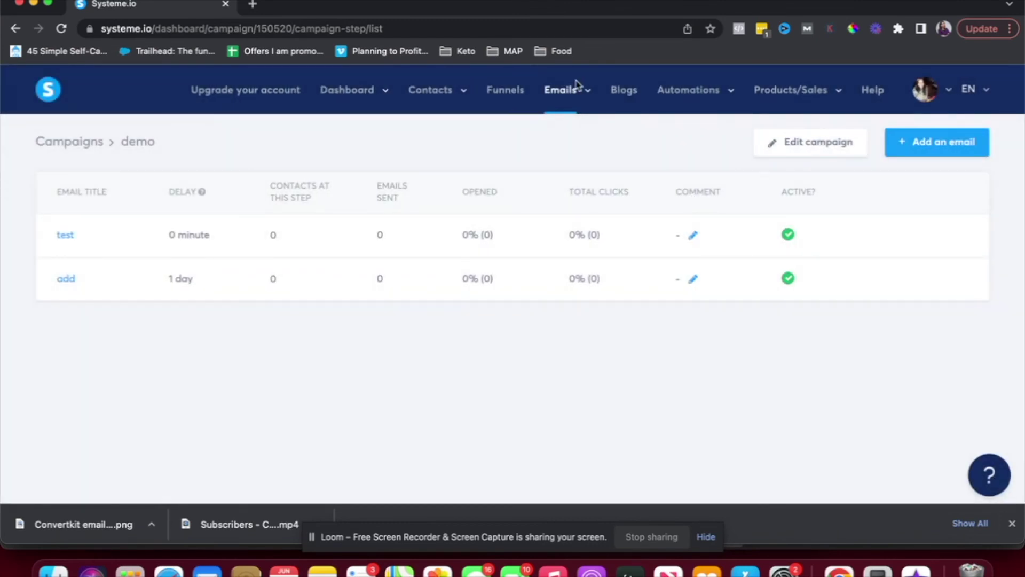
{"action": "mouse_move", "coordinate": [574, 92]}
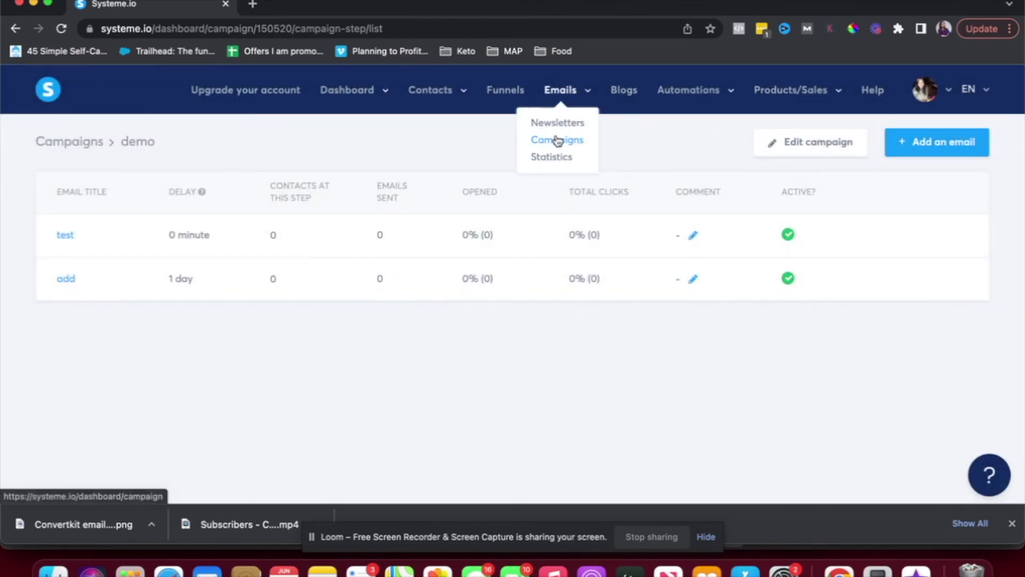
{"action": "left_click", "coordinate": [553, 157]}
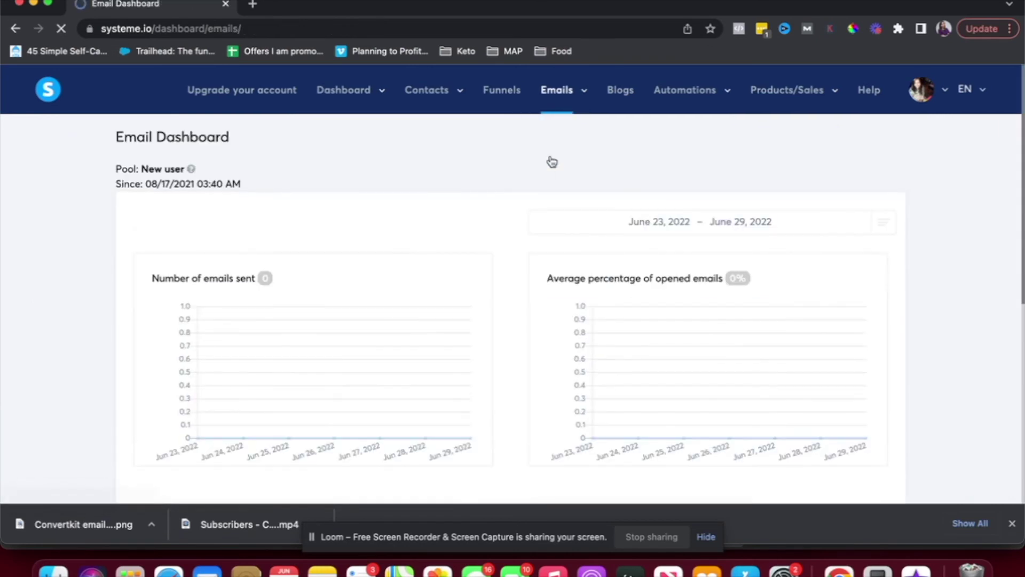
{"action": "scroll", "coordinate": [539, 270], "scroll_direction": "down", "scroll_amount": 2}
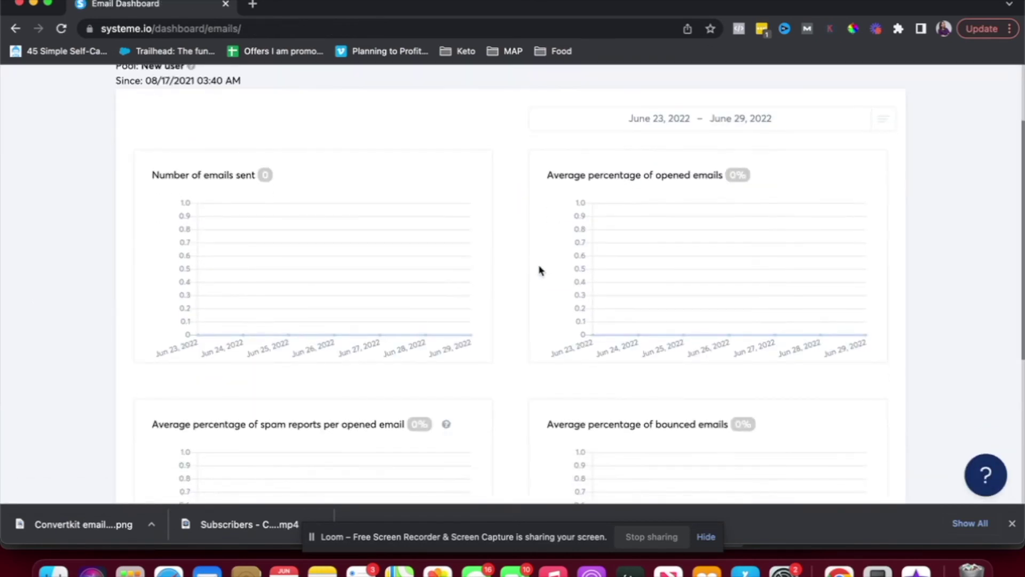
{"action": "scroll", "coordinate": [539, 269], "scroll_direction": "down", "scroll_amount": 2}
{"action": "scroll", "coordinate": [539, 270], "scroll_direction": "up", "scroll_amount": 4}
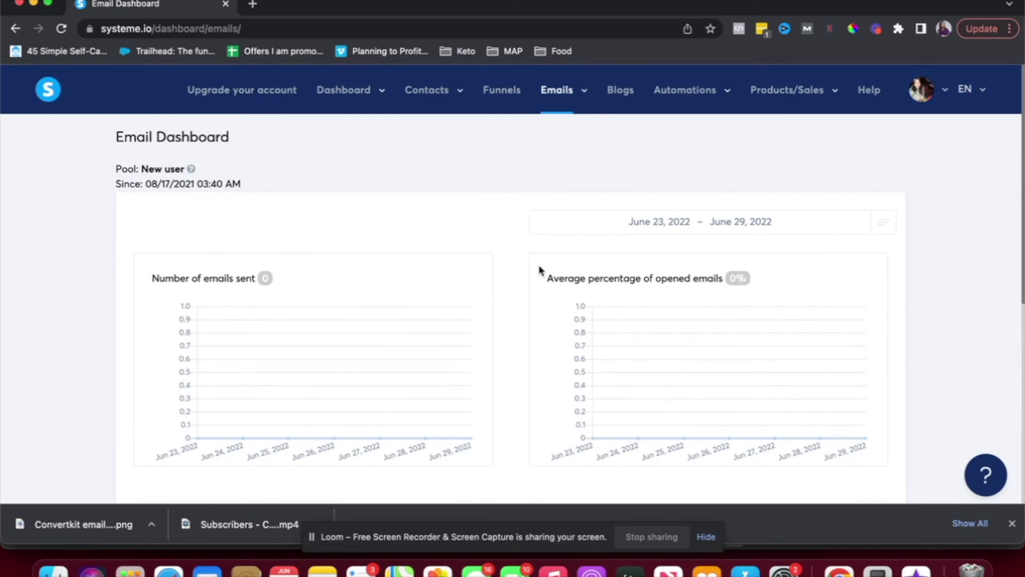
{"action": "mouse_move", "coordinate": [692, 100]}
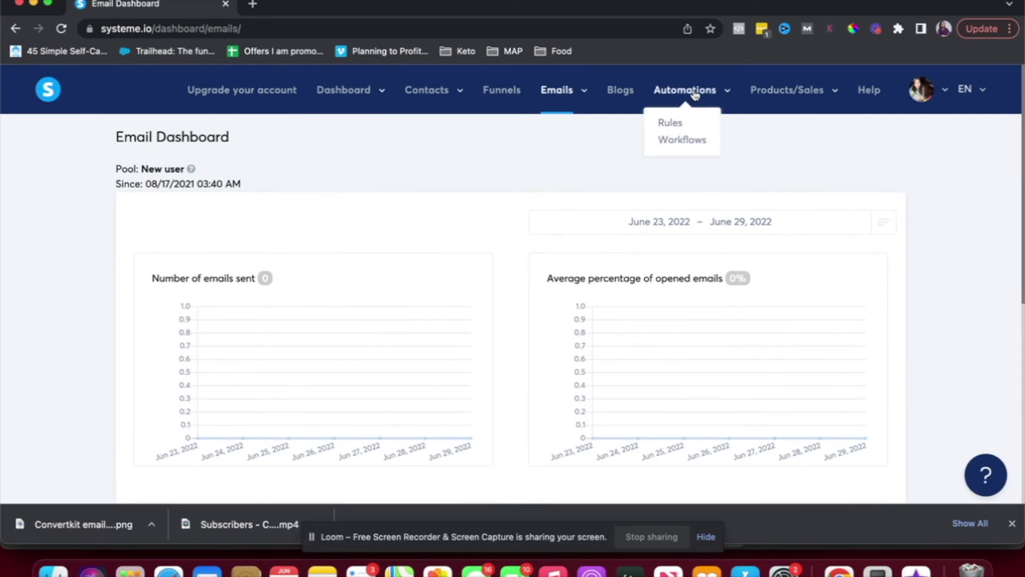
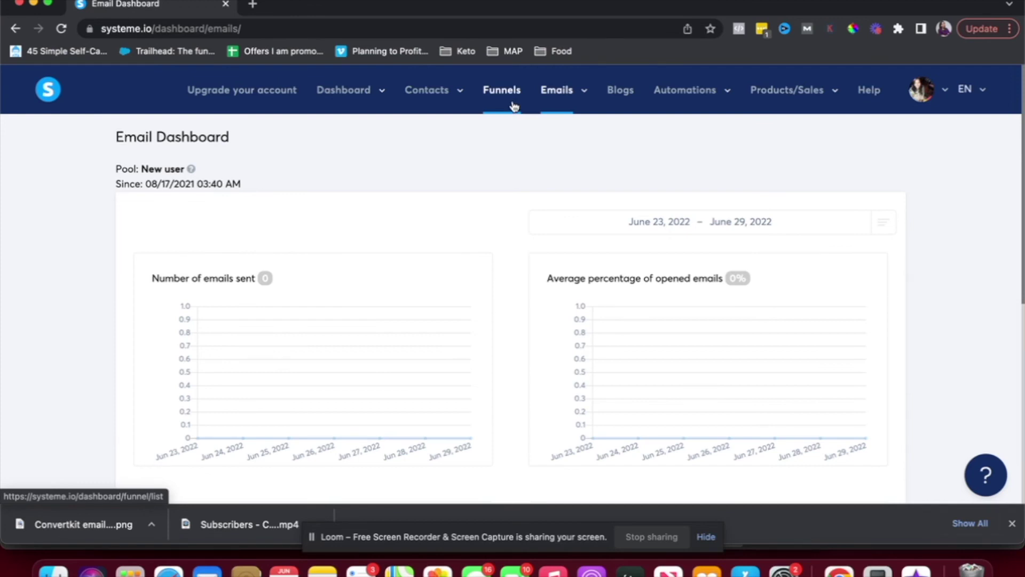
Try to add an automation rule, and delete the existing rule triggered by the demo2 squeeze page form
{"action": "left_click", "coordinate": [669, 128]}
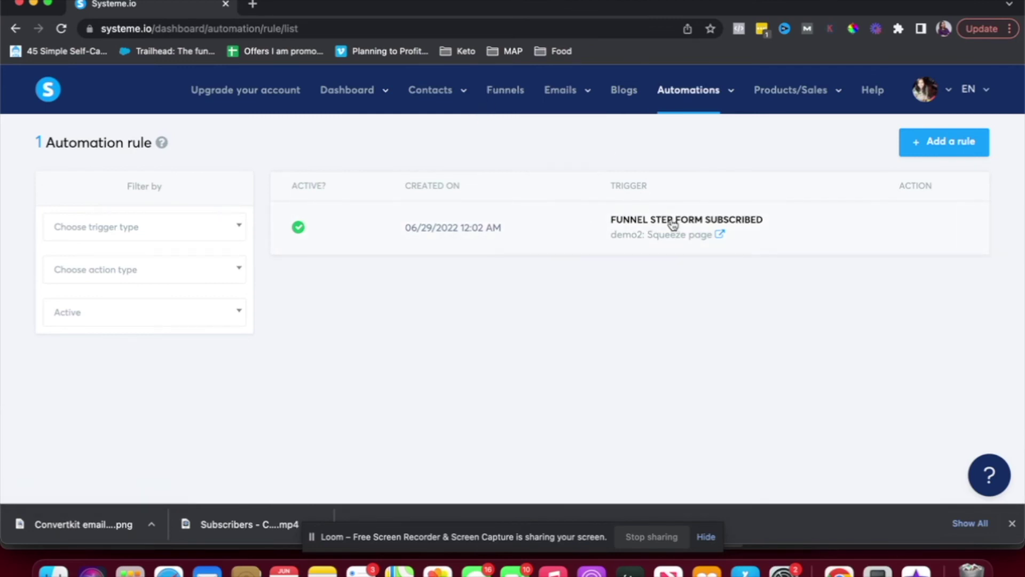
{"action": "left_click", "coordinate": [941, 143]}
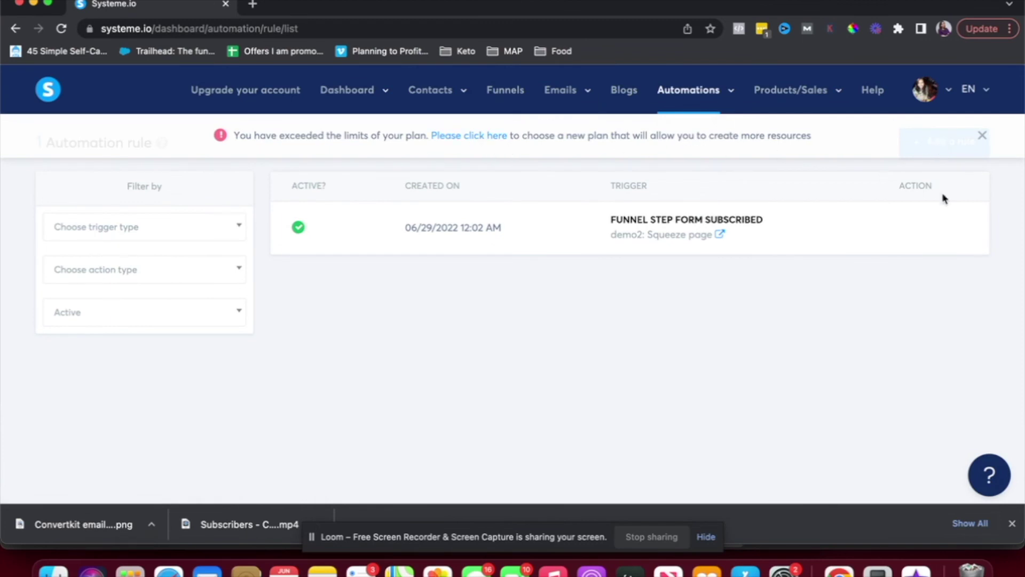
{"action": "left_click", "coordinate": [982, 135]}
{"action": "left_click", "coordinate": [829, 236]}
{"action": "scroll", "coordinate": [502, 284], "scroll_direction": "down", "scroll_amount": 5}
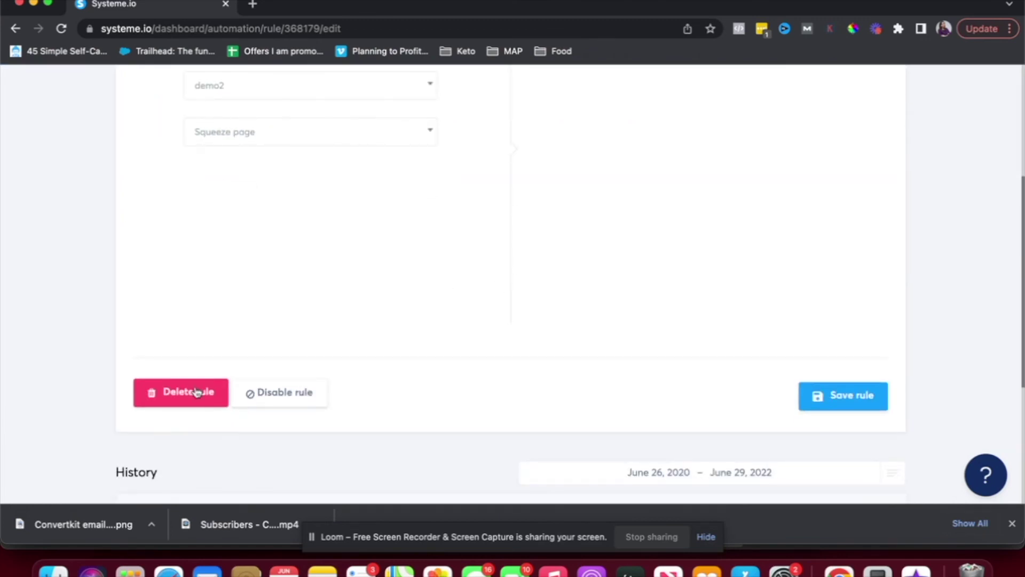
{"action": "left_click", "coordinate": [198, 393]}
{"action": "left_click", "coordinate": [483, 335]}
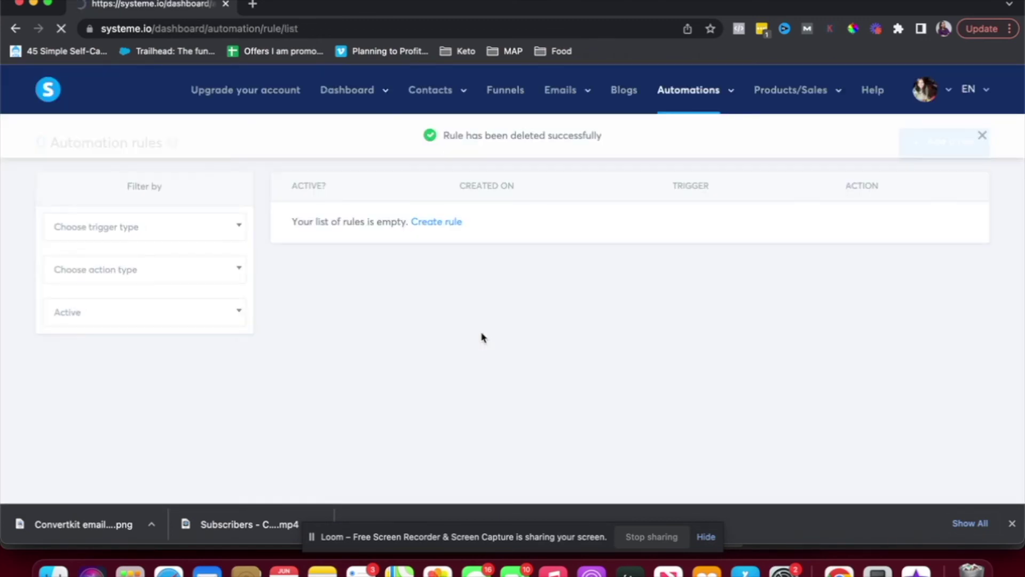
Start a new automation rule with the Funnel step form subscribed trigger for the digital products guide funnel
{"action": "left_click", "coordinate": [453, 226]}
{"action": "left_click", "coordinate": [458, 190]}
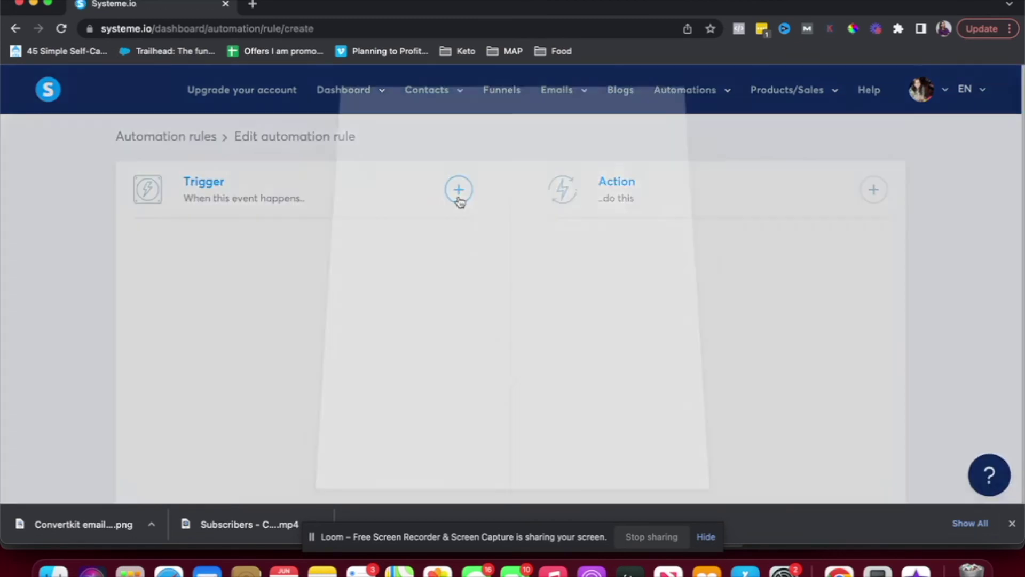
{"action": "scroll", "coordinate": [459, 246], "scroll_direction": "down", "scroll_amount": 2}
{"action": "left_click", "coordinate": [458, 246]}
{"action": "left_click", "coordinate": [235, 321]}
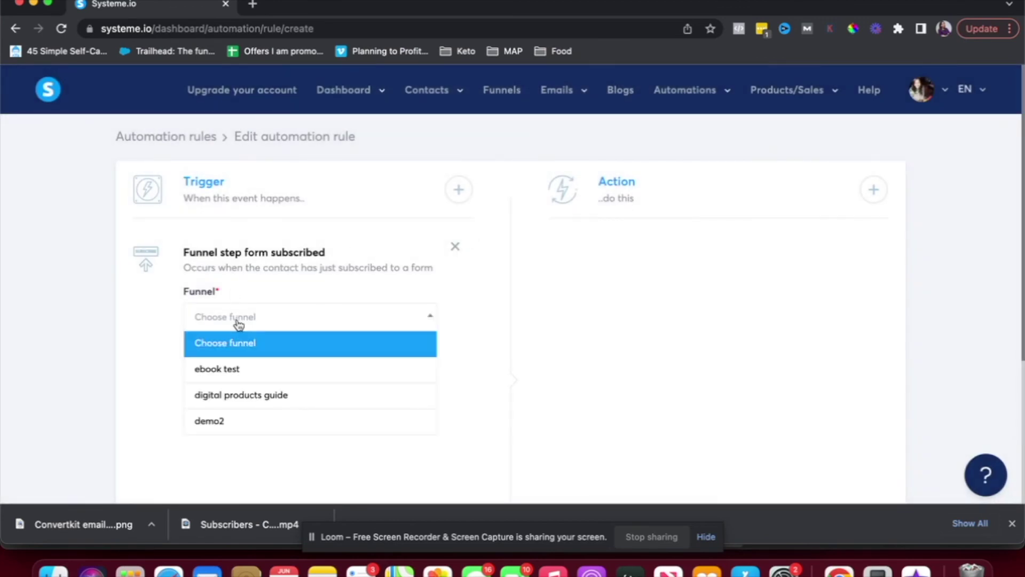
{"action": "left_click", "coordinate": [236, 396]}
Add a Subscribe to campaign action to the rule, using the demo campaign
{"action": "left_click", "coordinate": [872, 189]}
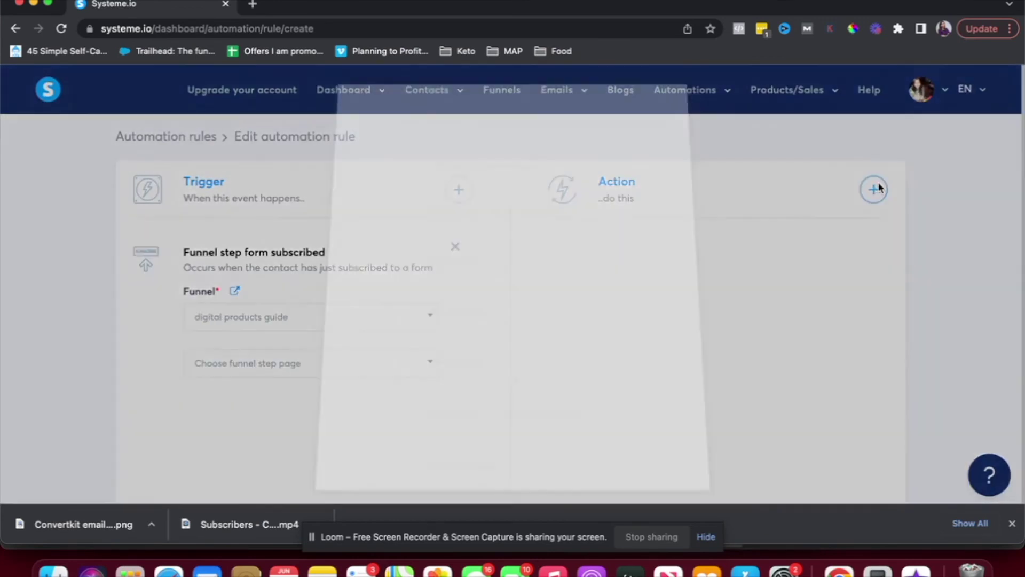
{"action": "left_click", "coordinate": [506, 184]}
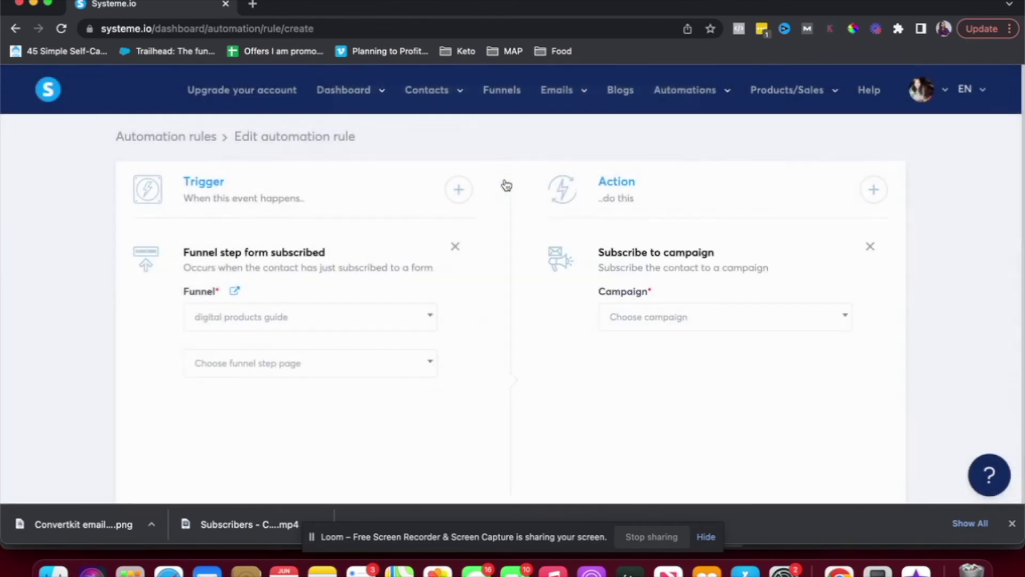
{"action": "left_click", "coordinate": [606, 316]}
{"action": "left_click", "coordinate": [635, 373]}
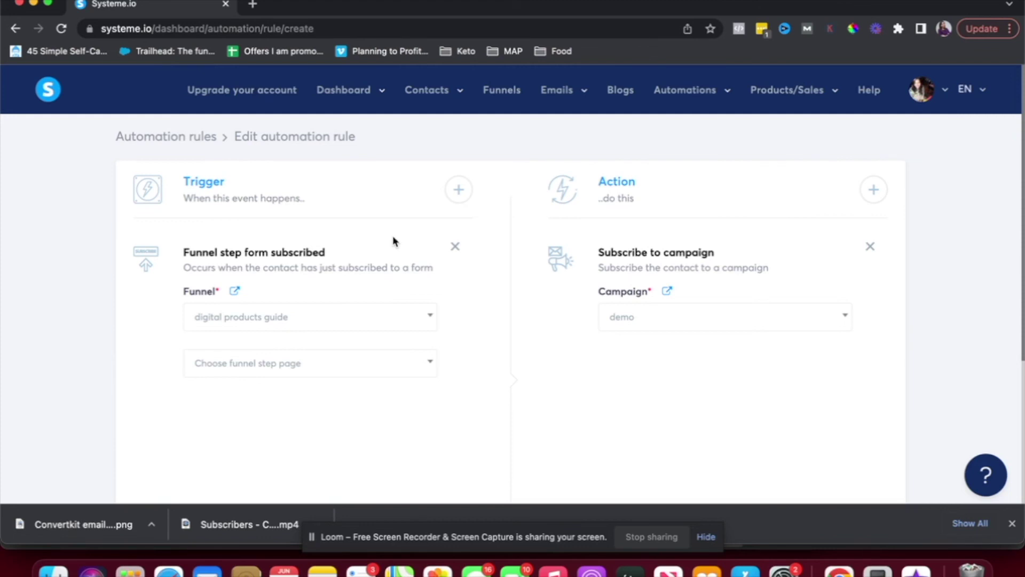
Examine the trigger types available for the automation rule, and review the draft rule's trigger and action
{"action": "left_click", "coordinate": [459, 189]}
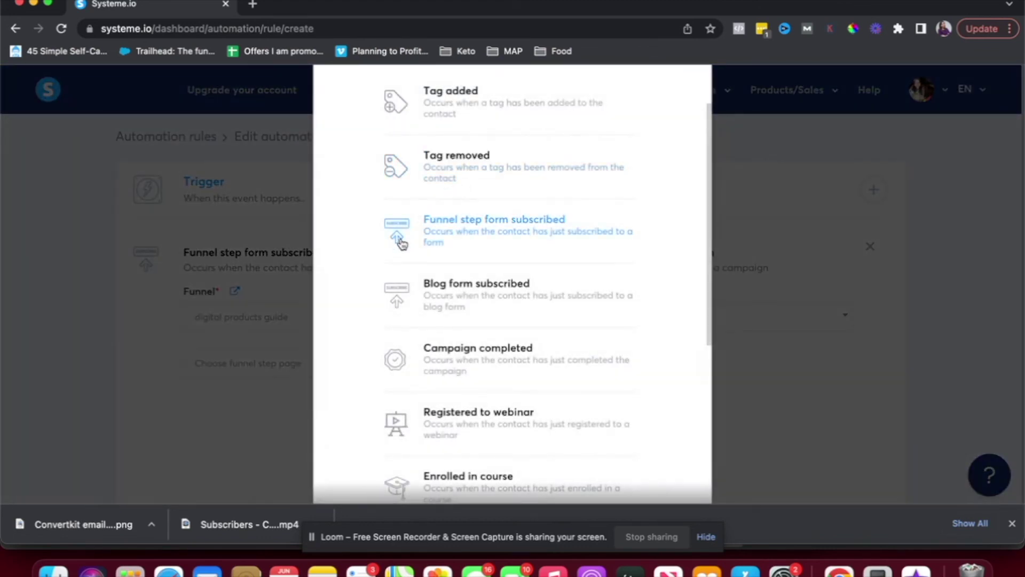
{"action": "scroll", "coordinate": [400, 235], "scroll_direction": "down", "scroll_amount": 3}
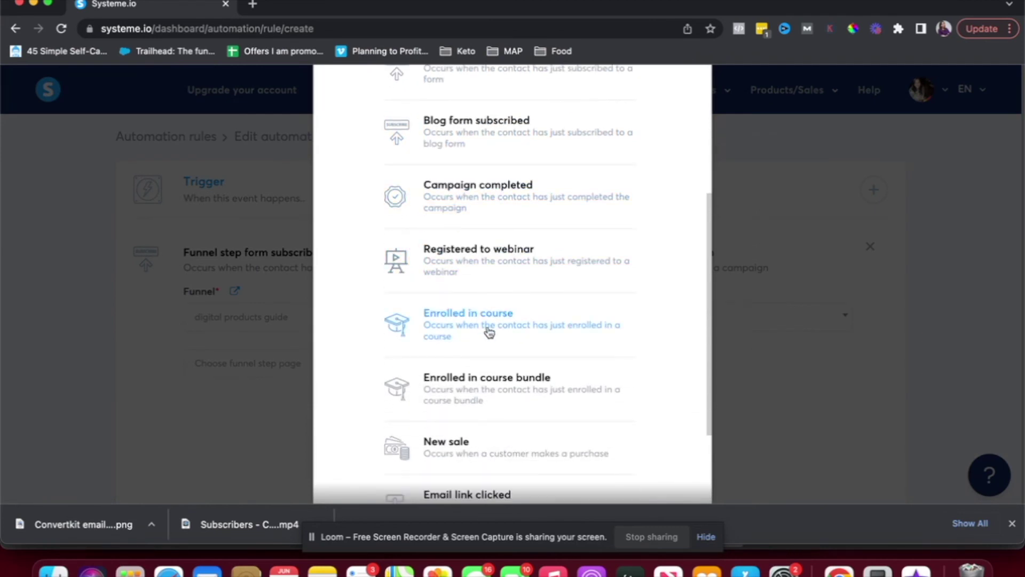
{"action": "scroll", "coordinate": [495, 273], "scroll_direction": "down", "scroll_amount": 2}
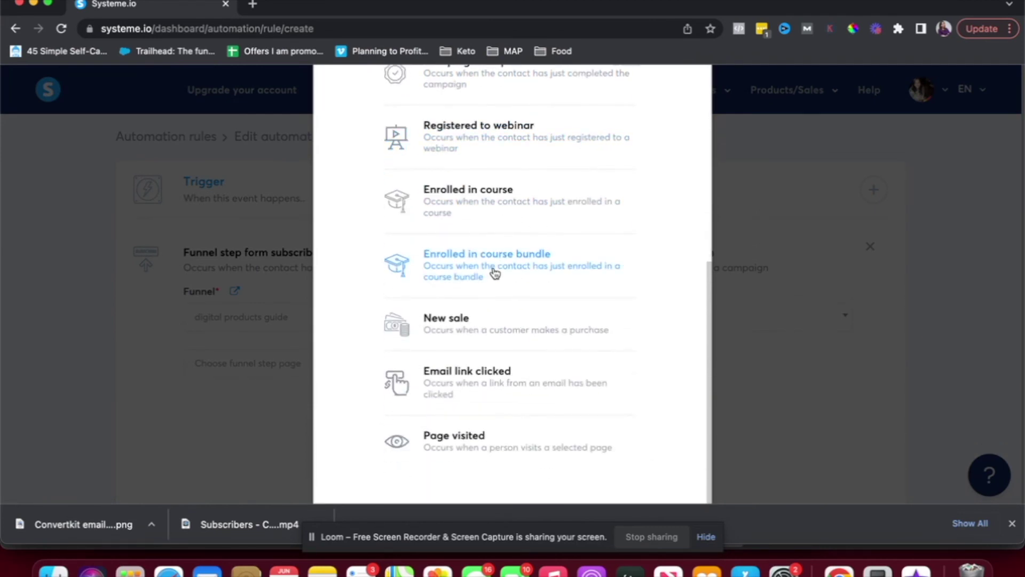
{"action": "scroll", "coordinate": [550, 336], "scroll_direction": "up", "scroll_amount": 6}
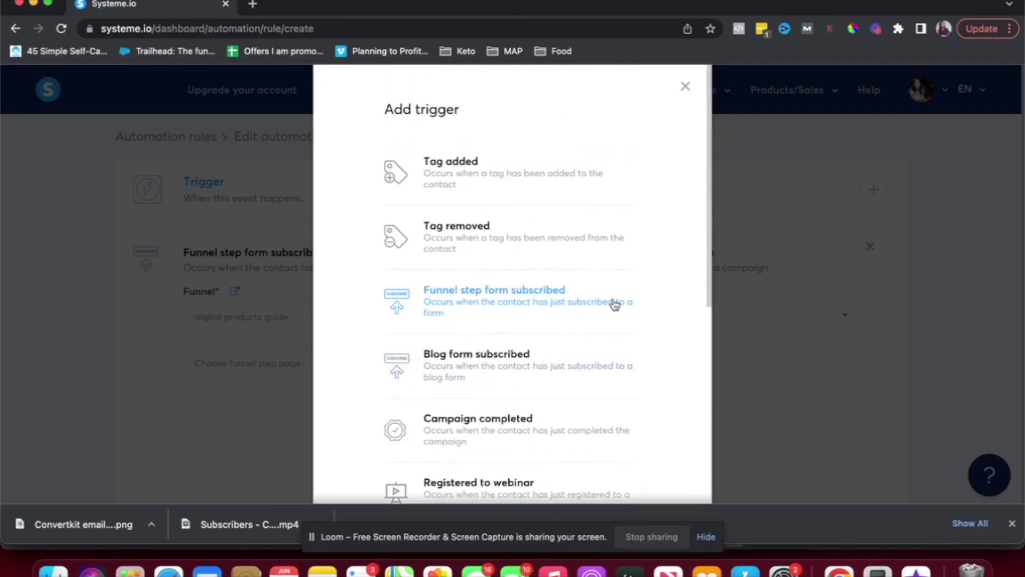
{"action": "left_click", "coordinate": [683, 87]}
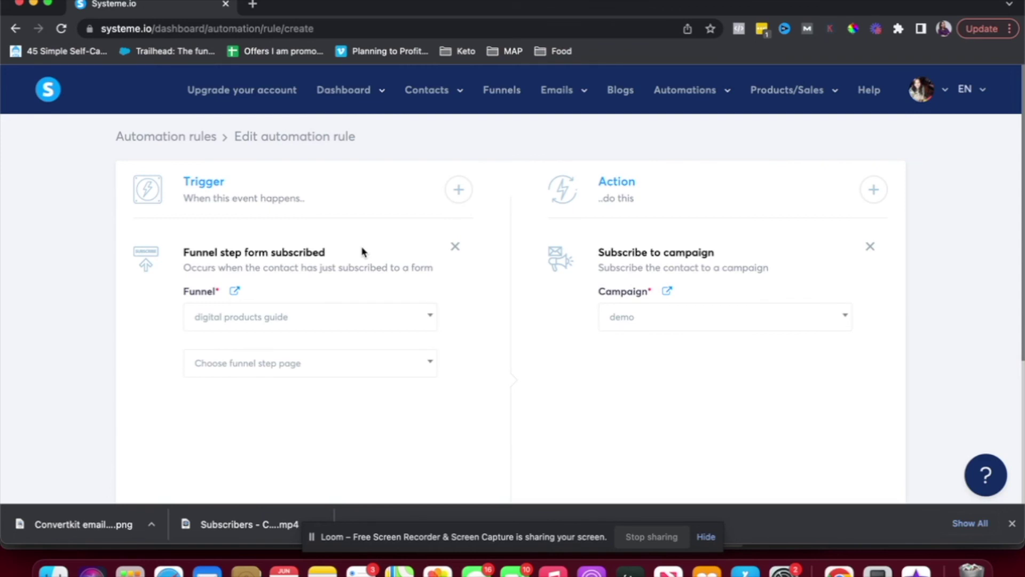
{"action": "scroll", "coordinate": [362, 251], "scroll_direction": "down", "scroll_amount": 3}
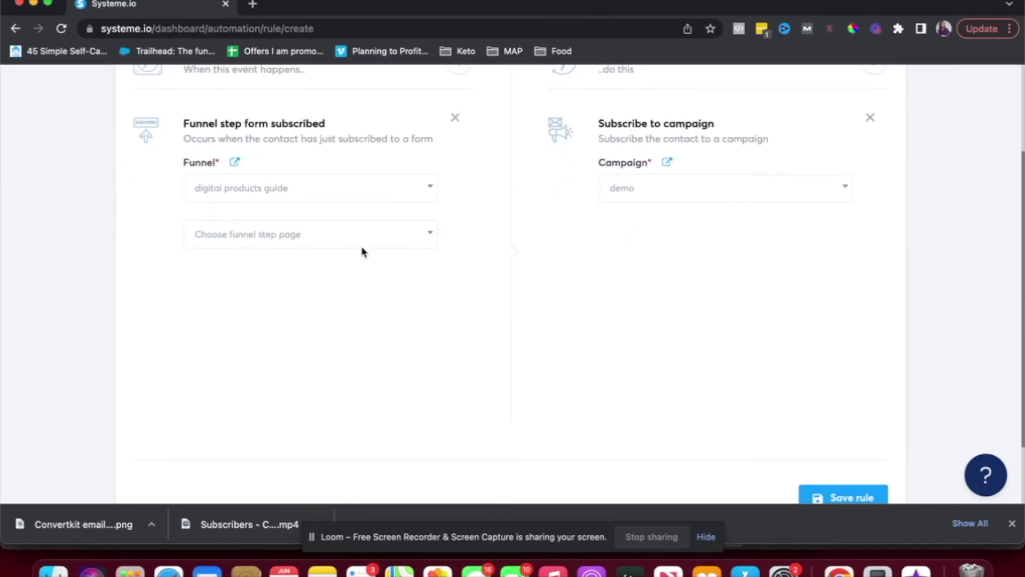
{"action": "scroll", "coordinate": [362, 251], "scroll_direction": "down", "scroll_amount": 2}
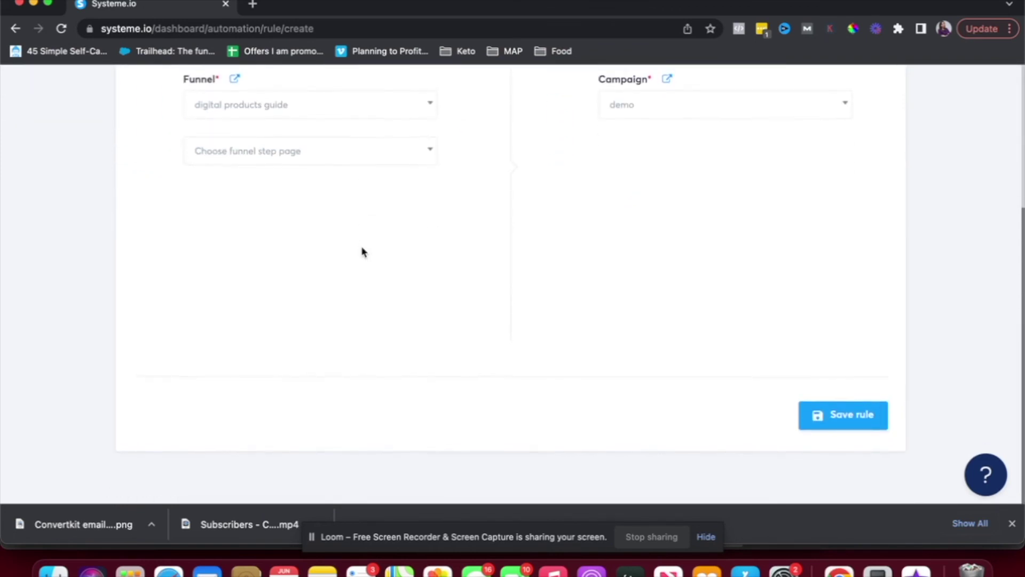
{"action": "scroll", "coordinate": [362, 251], "scroll_direction": "up", "scroll_amount": 5}
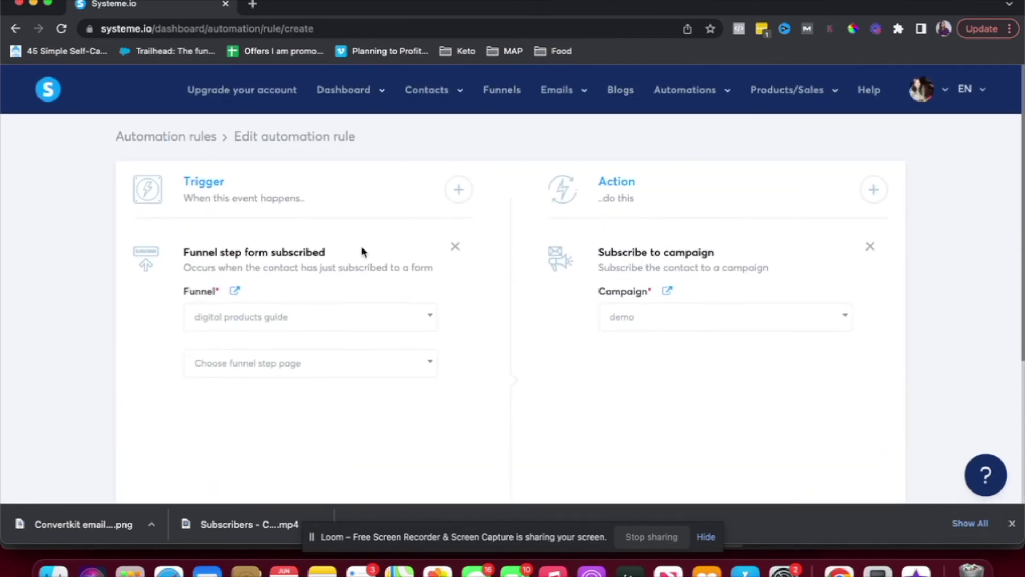
Open the automation workflows and create a new workflow named demo
{"action": "mouse_move", "coordinate": [664, 90]}
{"action": "left_click", "coordinate": [666, 142]}
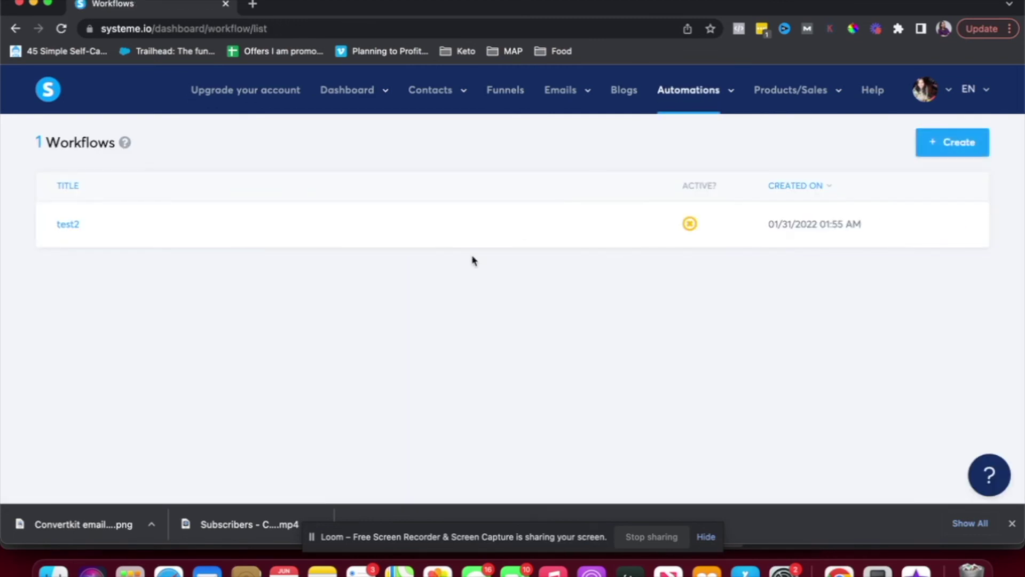
{"action": "left_click", "coordinate": [938, 150]}
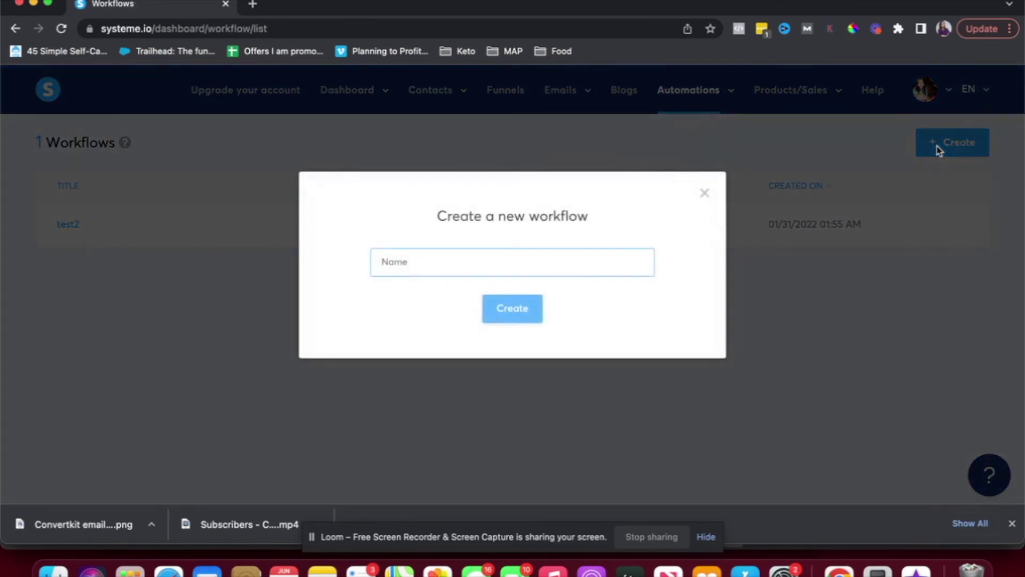
{"action": "type", "text": "demo"}
{"action": "left_click", "coordinate": [524, 309]}
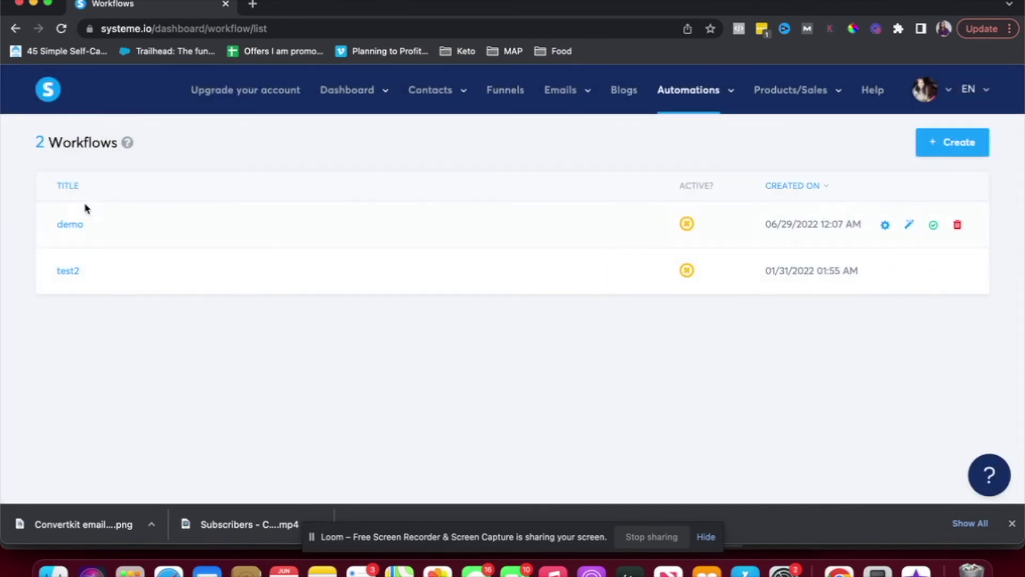
Open the demo workflow in the builder and create a Tag added trigger for the career coaching client tag
{"action": "left_click", "coordinate": [909, 226]}
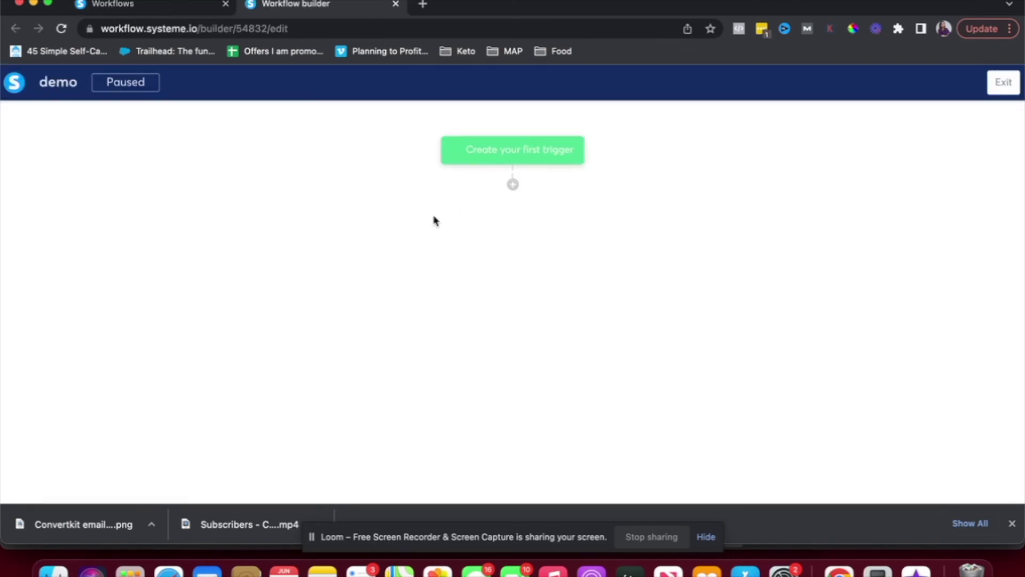
{"action": "left_click", "coordinate": [502, 163]}
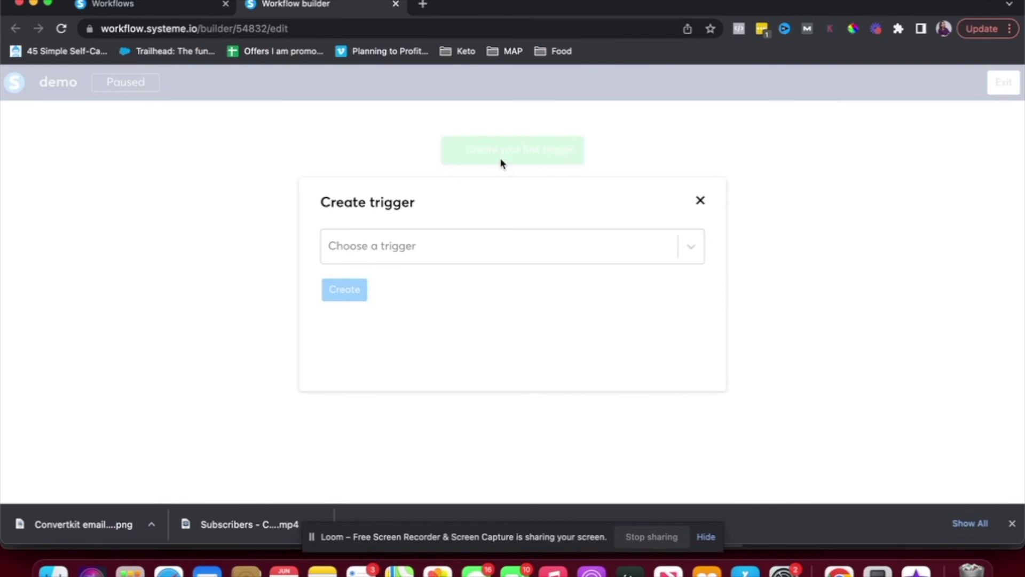
{"action": "left_click", "coordinate": [479, 255]}
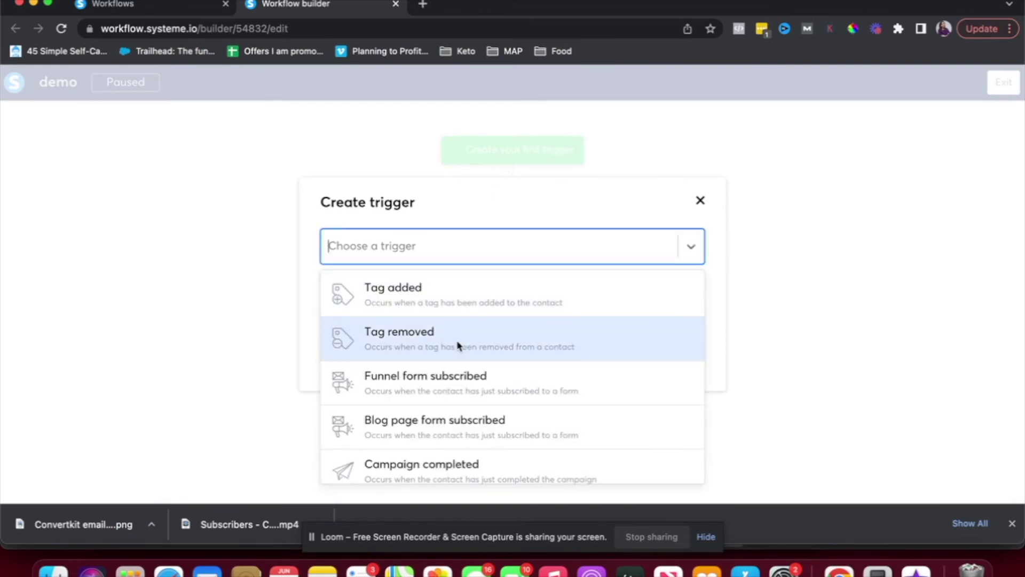
{"action": "scroll", "coordinate": [458, 368], "scroll_direction": "down", "scroll_amount": 1}
{"action": "scroll", "coordinate": [459, 377], "scroll_direction": "up", "scroll_amount": 1}
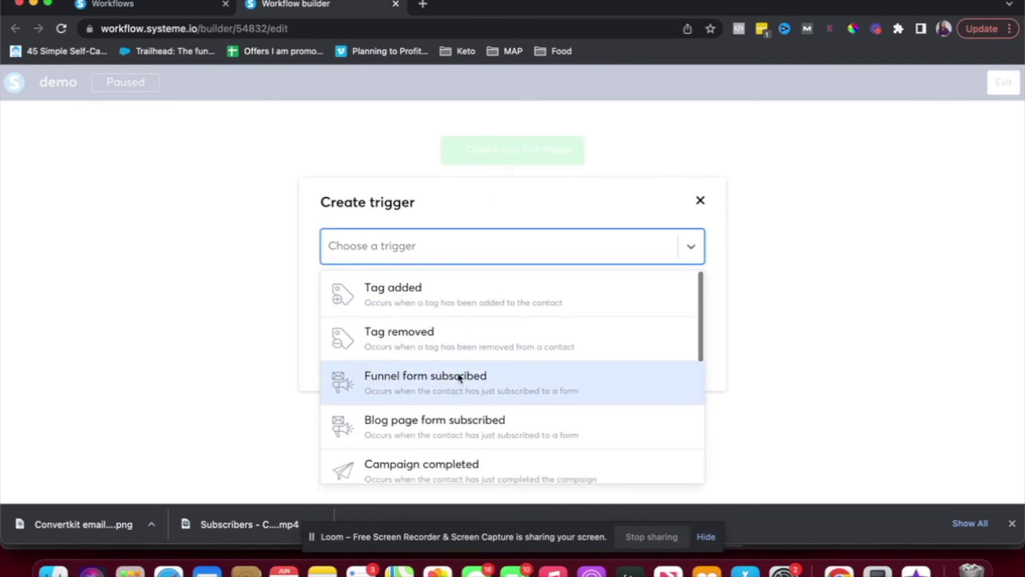
{"action": "left_click", "coordinate": [440, 289]}
{"action": "left_click", "coordinate": [431, 291]}
{"action": "left_click", "coordinate": [421, 329]}
{"action": "left_click", "coordinate": [358, 333]}
Start an action step below the trigger, set it to Send an email, and check which emails can be selected
{"action": "left_click", "coordinate": [513, 184]}
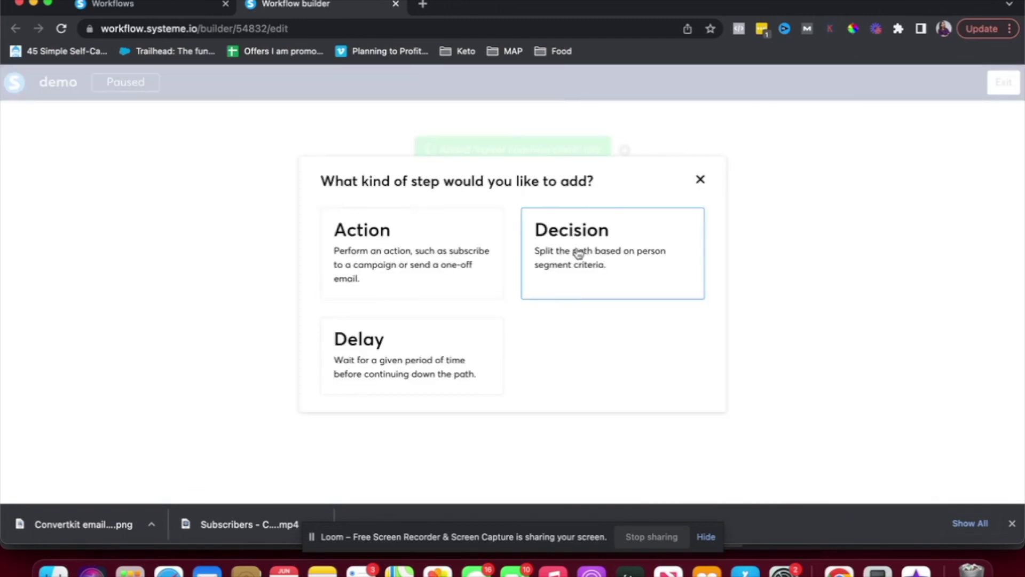
{"action": "left_click", "coordinate": [403, 255]}
{"action": "left_click", "coordinate": [404, 254]}
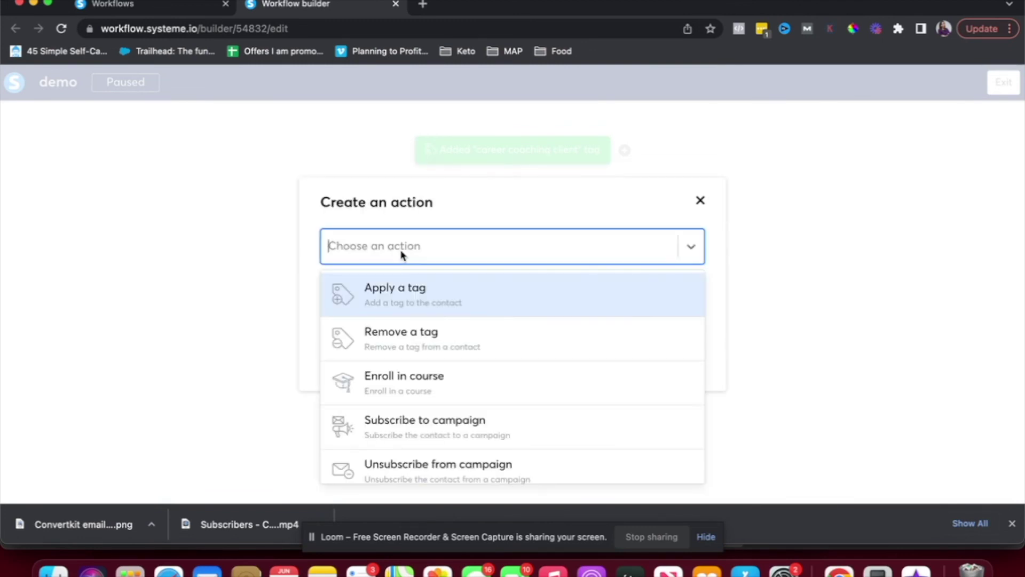
{"action": "scroll", "coordinate": [420, 299], "scroll_direction": "down", "scroll_amount": 3}
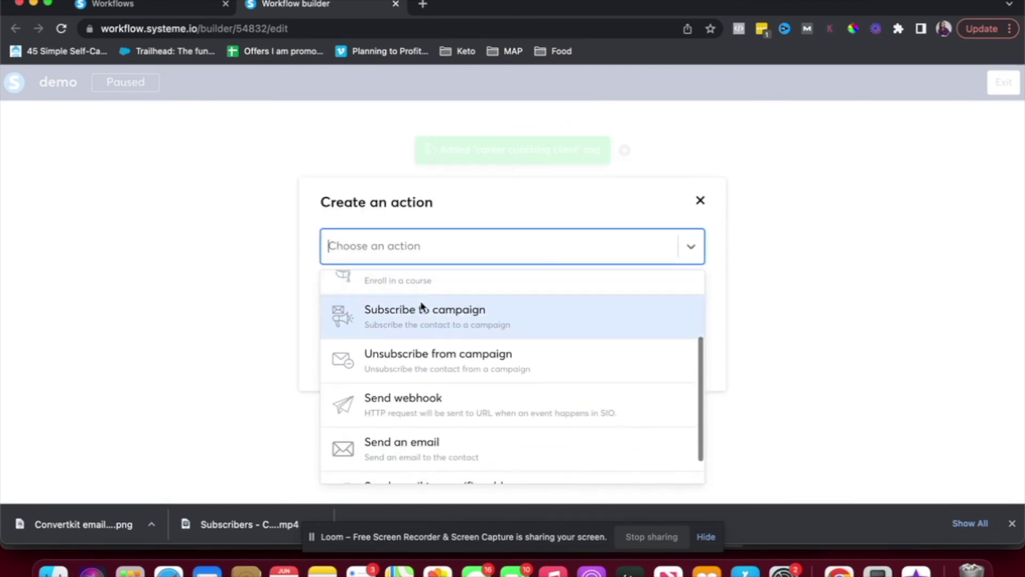
{"action": "left_click", "coordinate": [427, 411]}
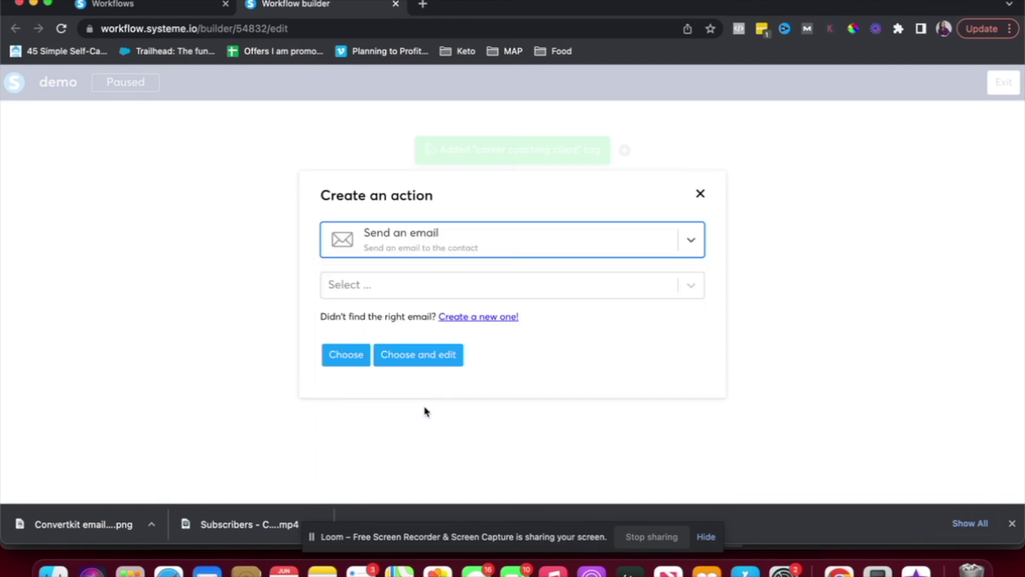
{"action": "left_click", "coordinate": [407, 293]}
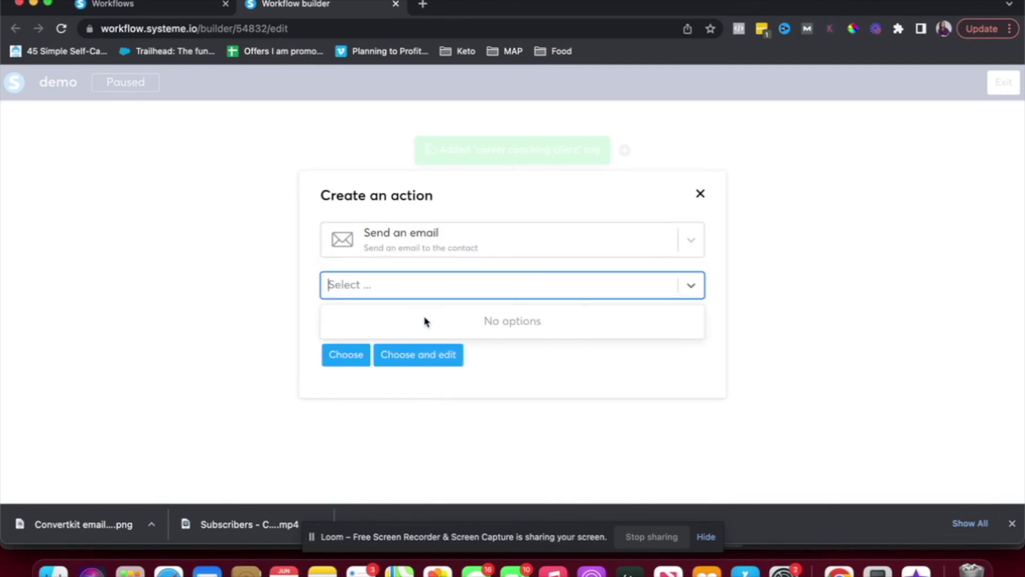
Change the action to Enroll in course, create it for youtube workshop with full access, and exit the workflow builder
{"action": "left_click", "coordinate": [406, 252]}
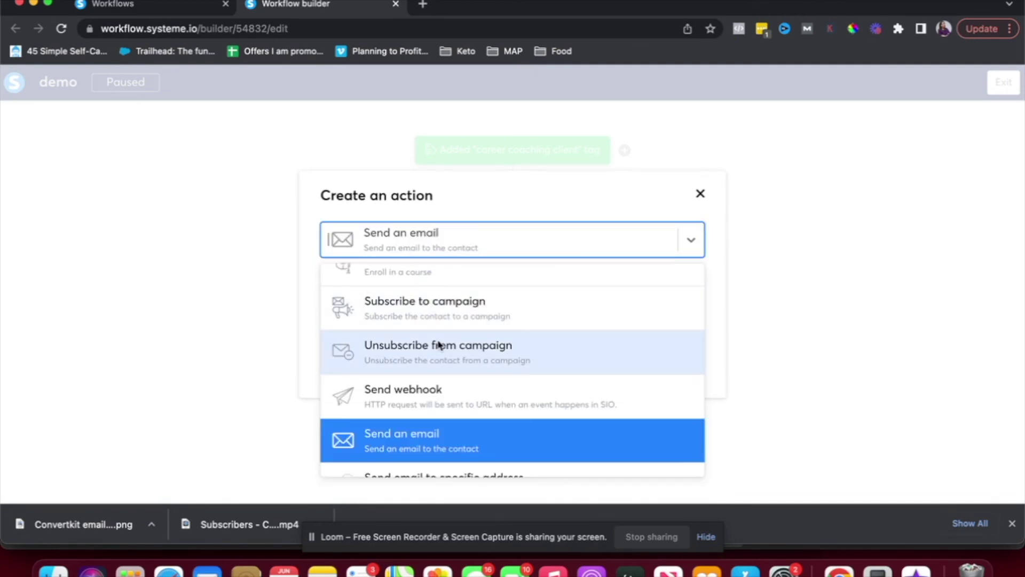
{"action": "scroll", "coordinate": [438, 336], "scroll_direction": "up", "scroll_amount": 1}
{"action": "scroll", "coordinate": [435, 327], "scroll_direction": "up", "scroll_amount": 1}
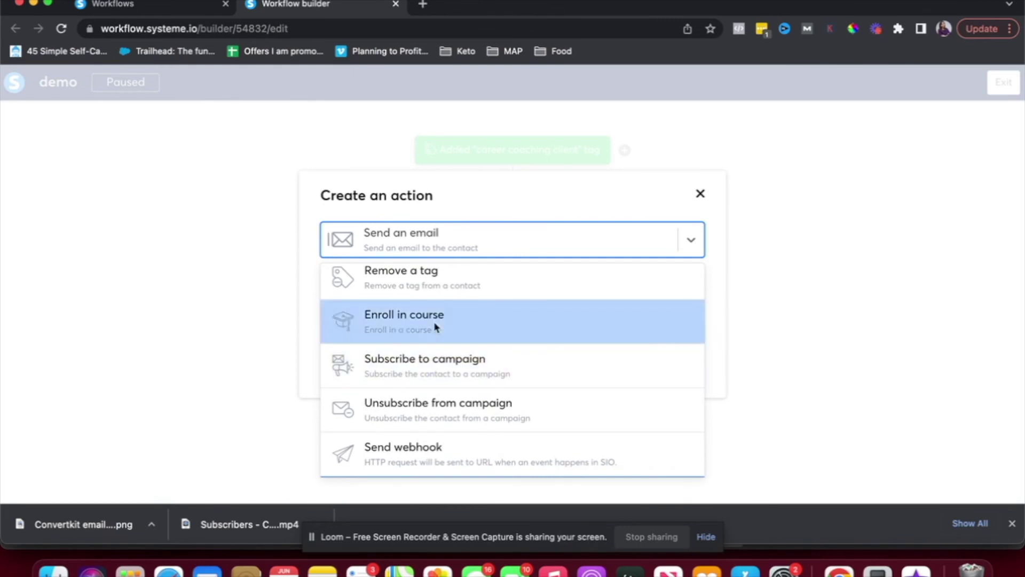
{"action": "left_click", "coordinate": [435, 328]}
{"action": "left_click", "coordinate": [410, 284]}
{"action": "left_click", "coordinate": [406, 319]}
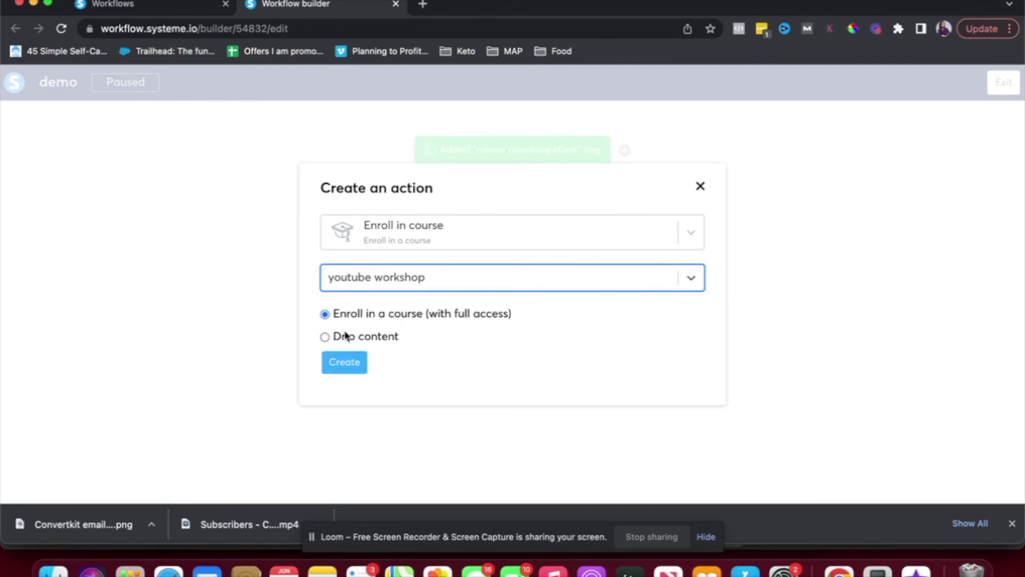
{"action": "left_click", "coordinate": [341, 363]}
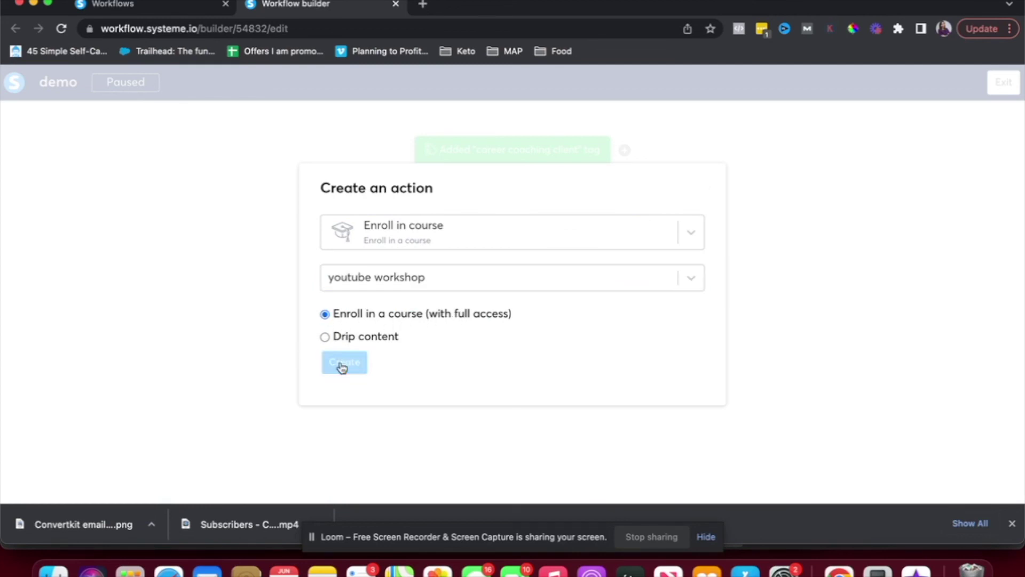
{"action": "mouse_move", "coordinate": [597, 216]}
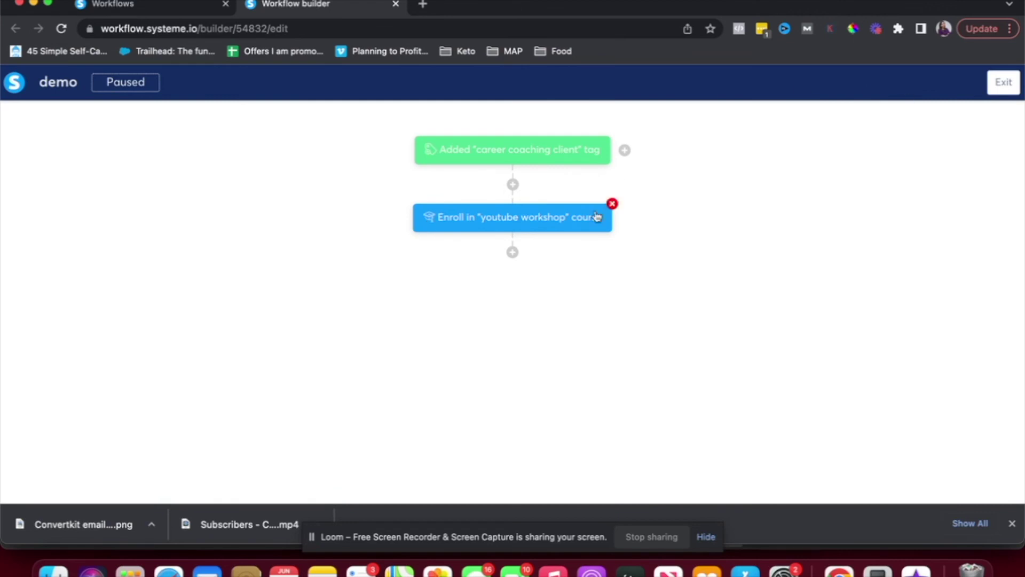
{"action": "left_click", "coordinate": [998, 86]}
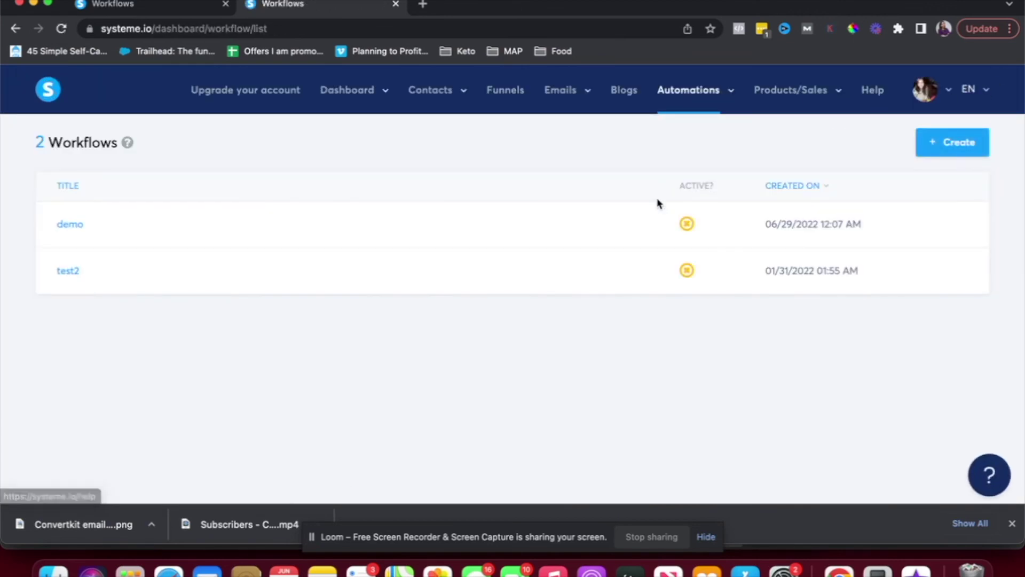